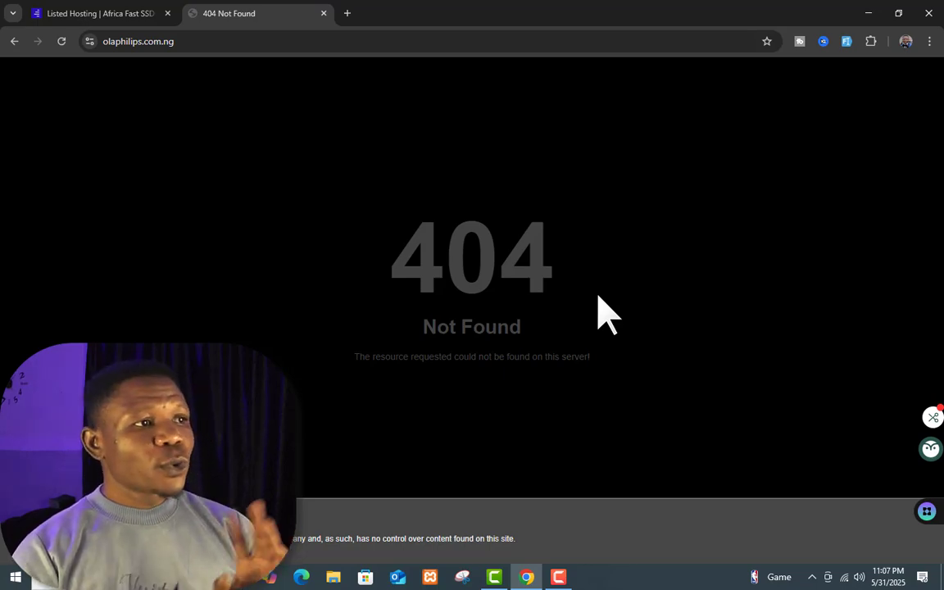
Step: Go from the Listed Hosting homepage to the client-area login page through the Login dropdown
click(132, 13)
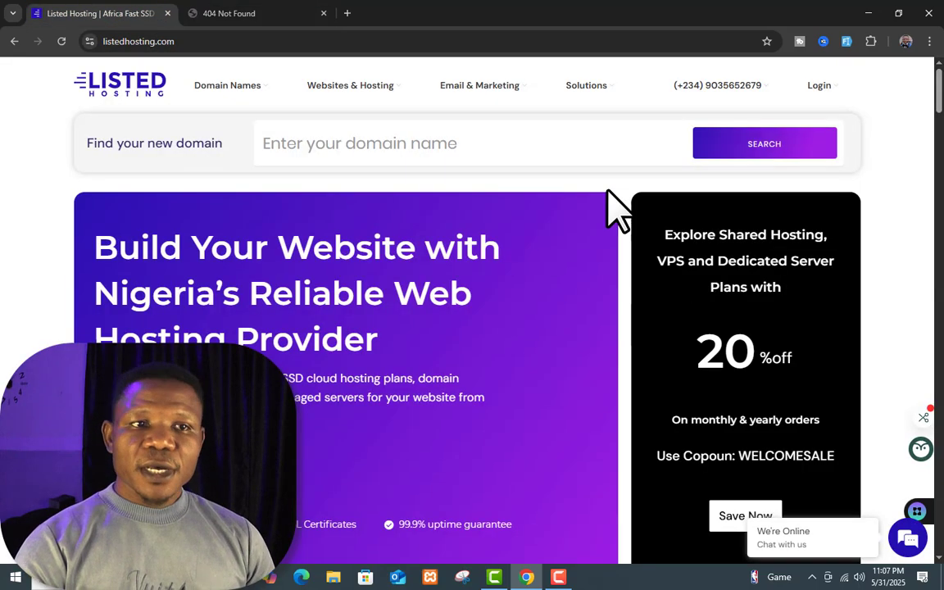
key(ctrl+Tab)
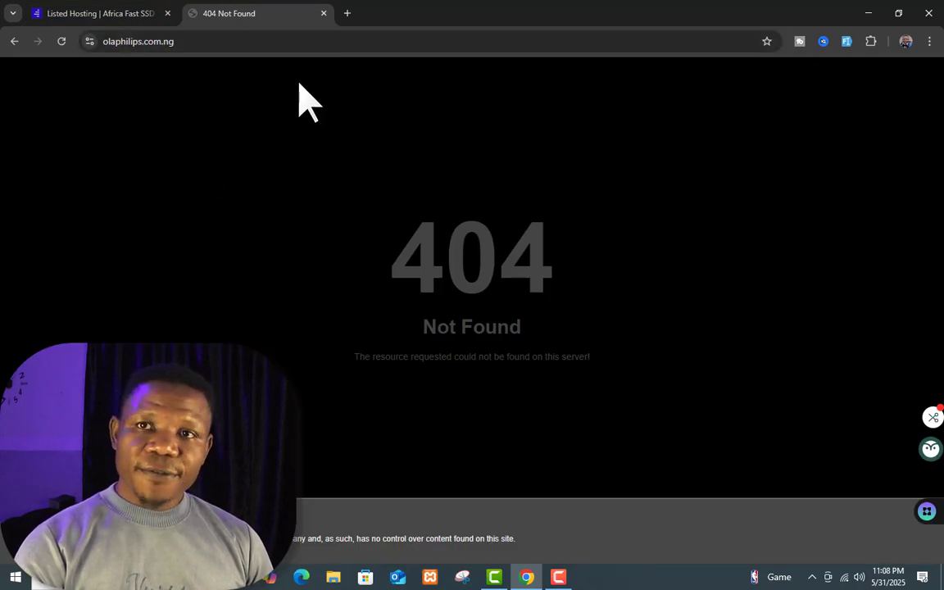
click(92, 16)
key(ctrl+Tab)
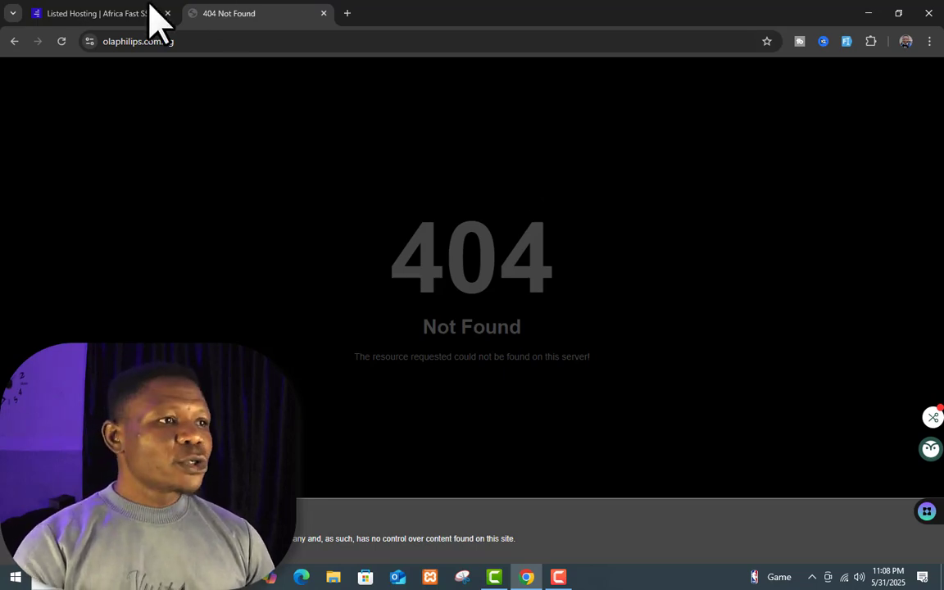
click(131, 13)
click(820, 87)
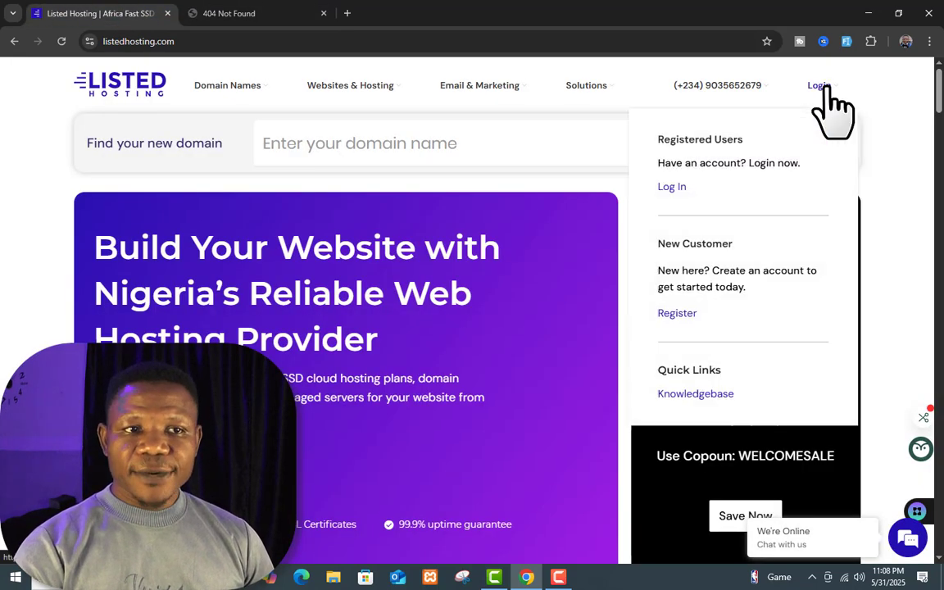
click(673, 189)
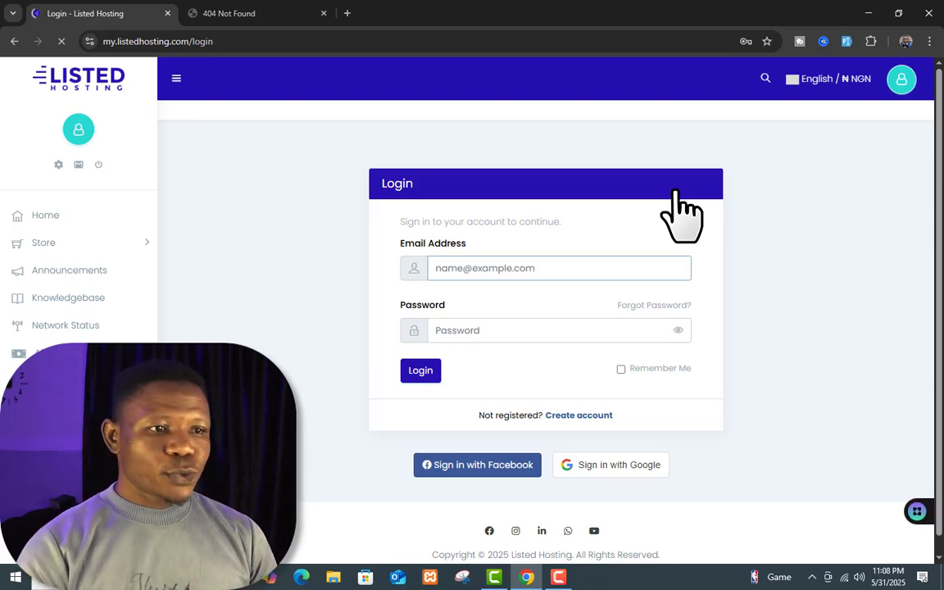
Step: Sign in with the saved account e-mail and open the Services list of two active hosting services
click(610, 268)
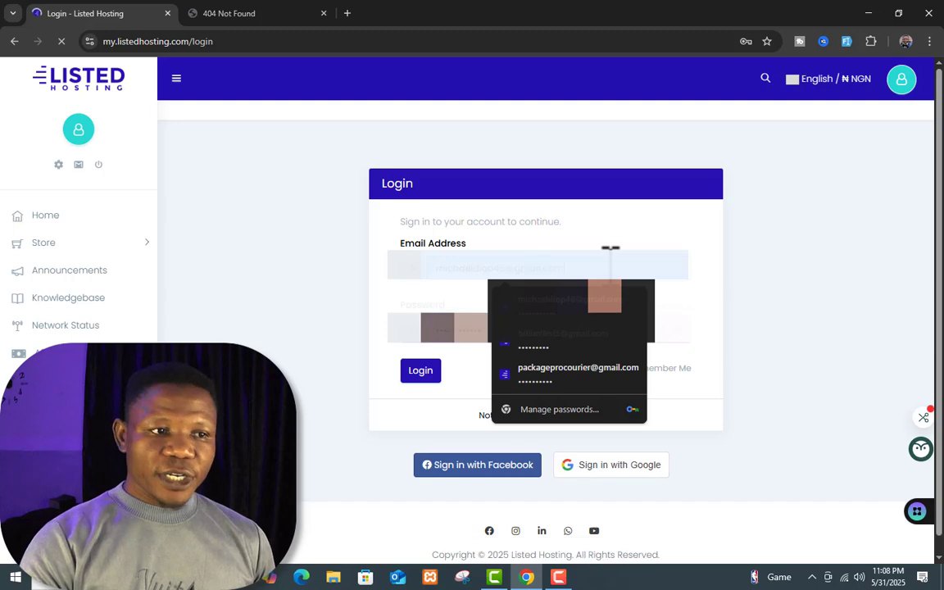
key(ctrl+a)
key(BackSpace)
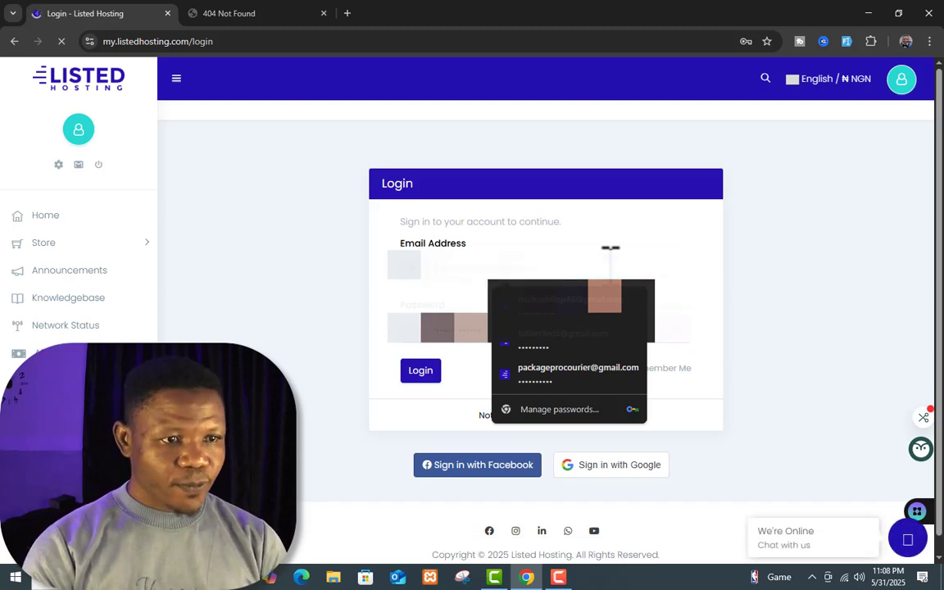
click(415, 373)
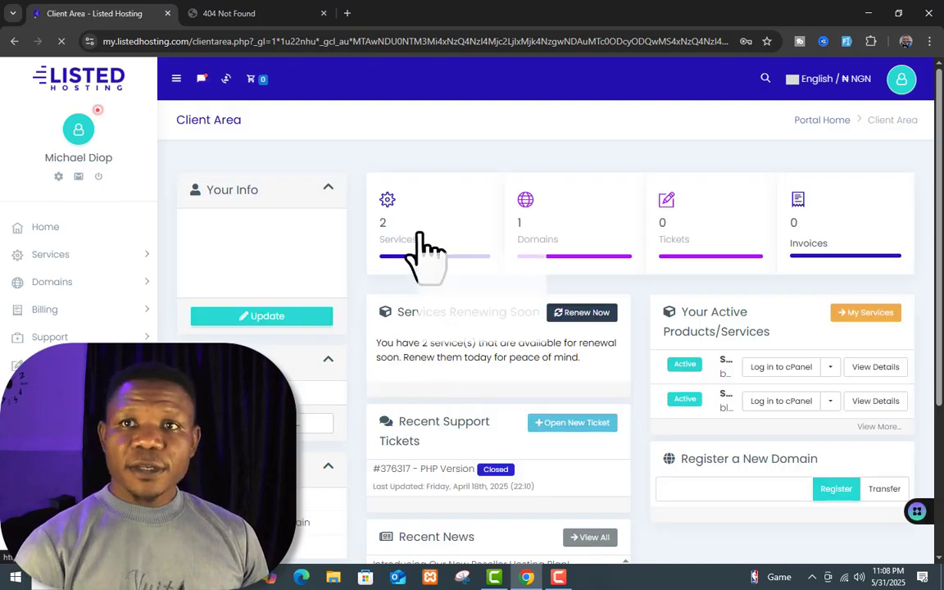
click(422, 246)
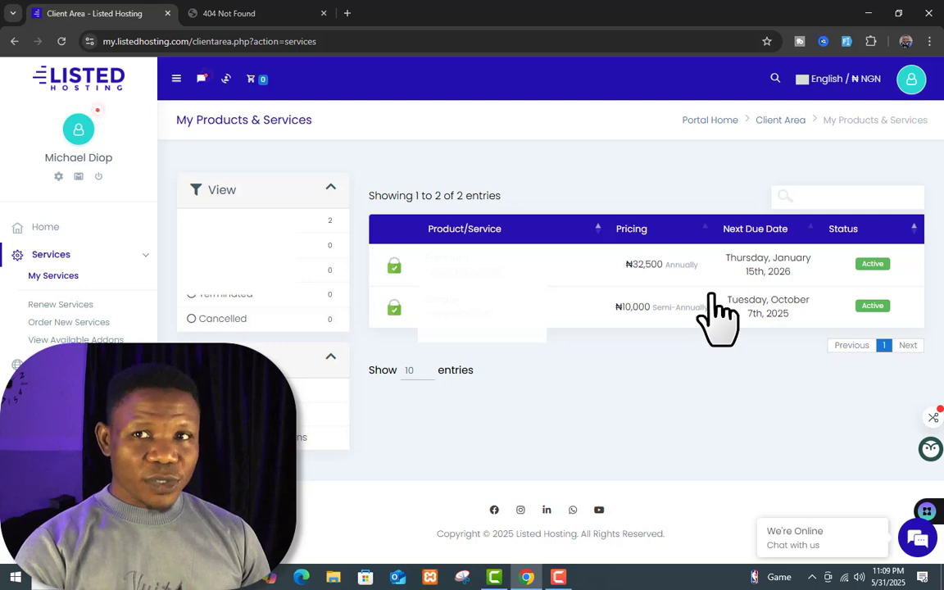
Step: Open Product Details for SSD Cloud Hosting Premium and review its Quick Shortcuts and 830 M disk usage
click(883, 267)
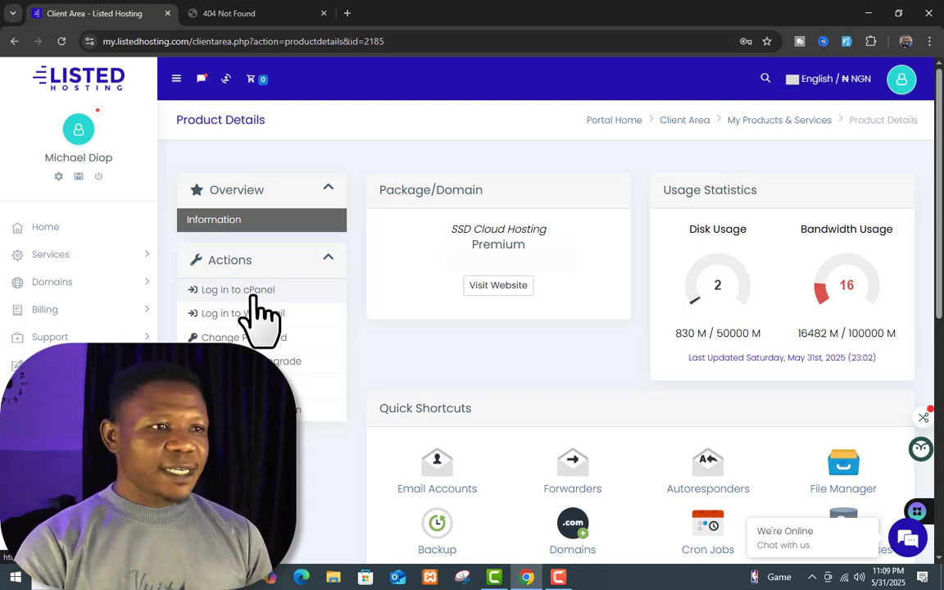
scroll(342, 274, down, 2)
scroll(280, 249, up, 1)
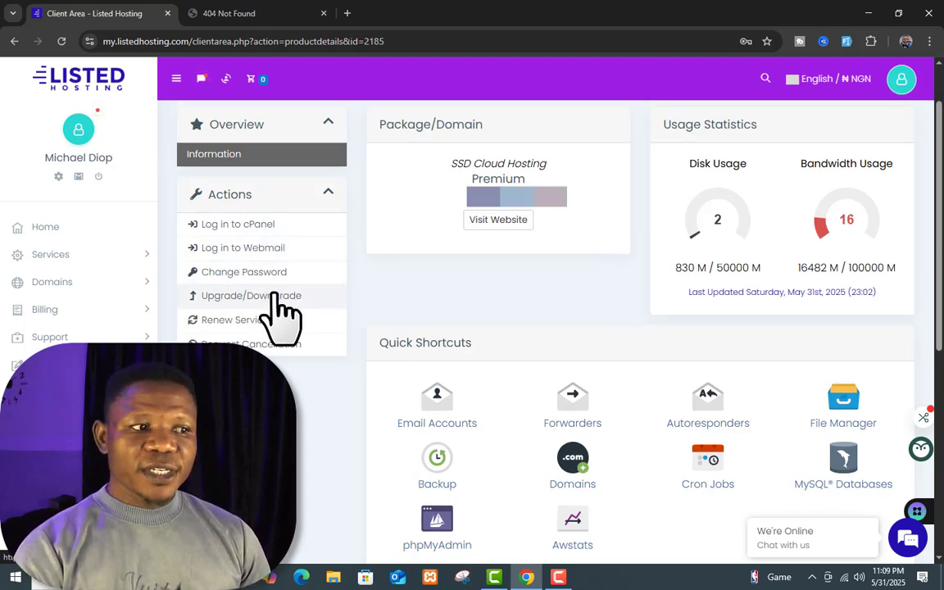
scroll(656, 406, down, 2)
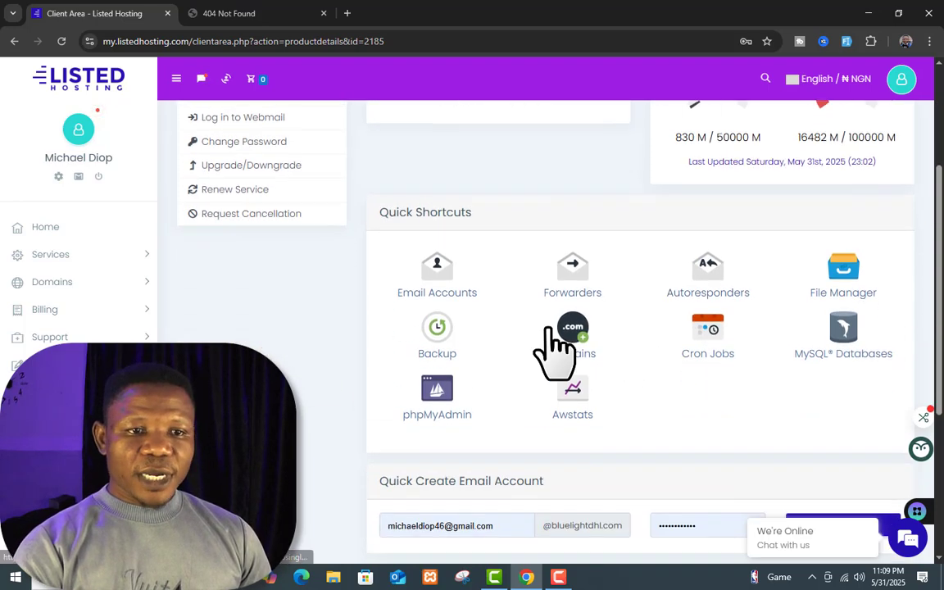
scroll(554, 353, down, 1)
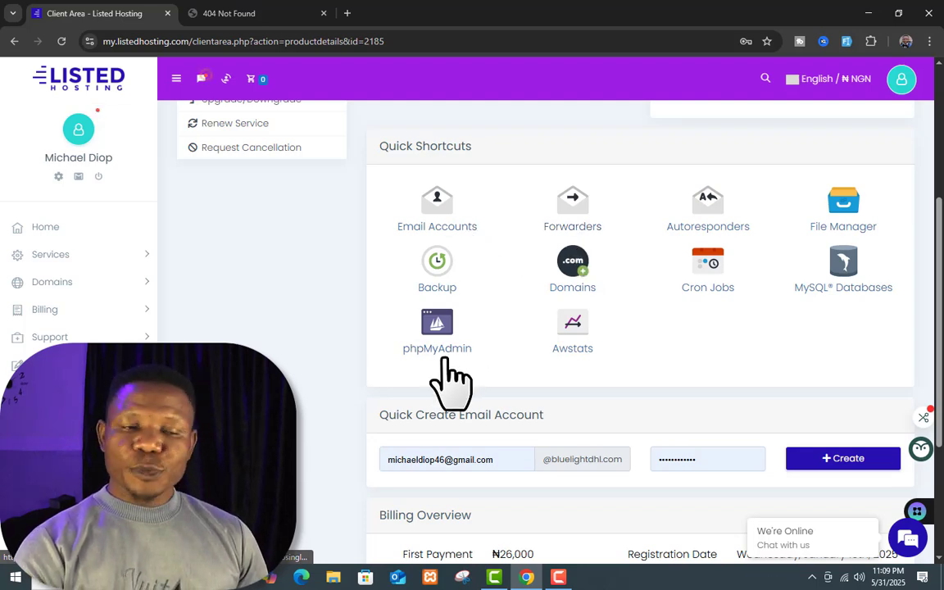
scroll(517, 373, up, 3)
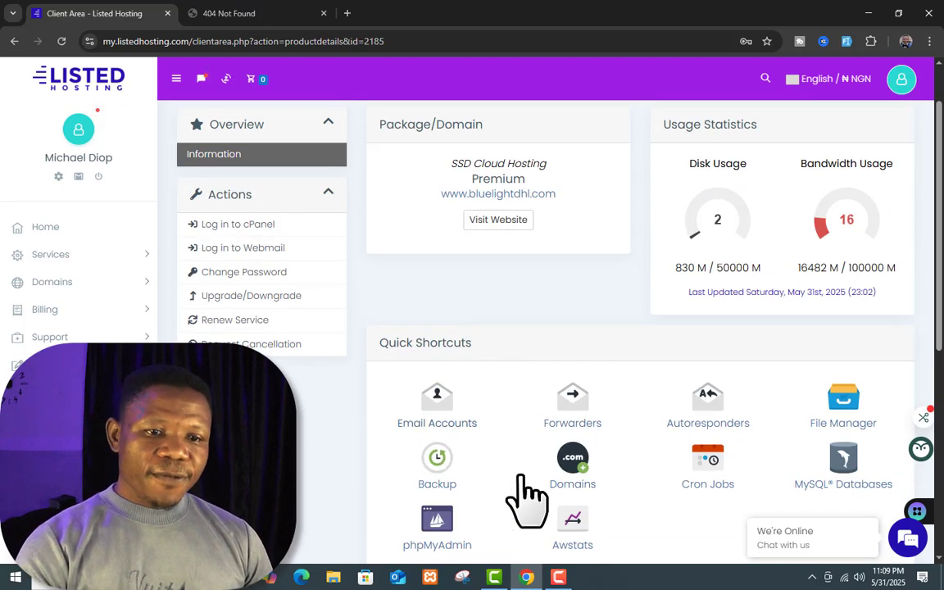
scroll(853, 345, down, 2)
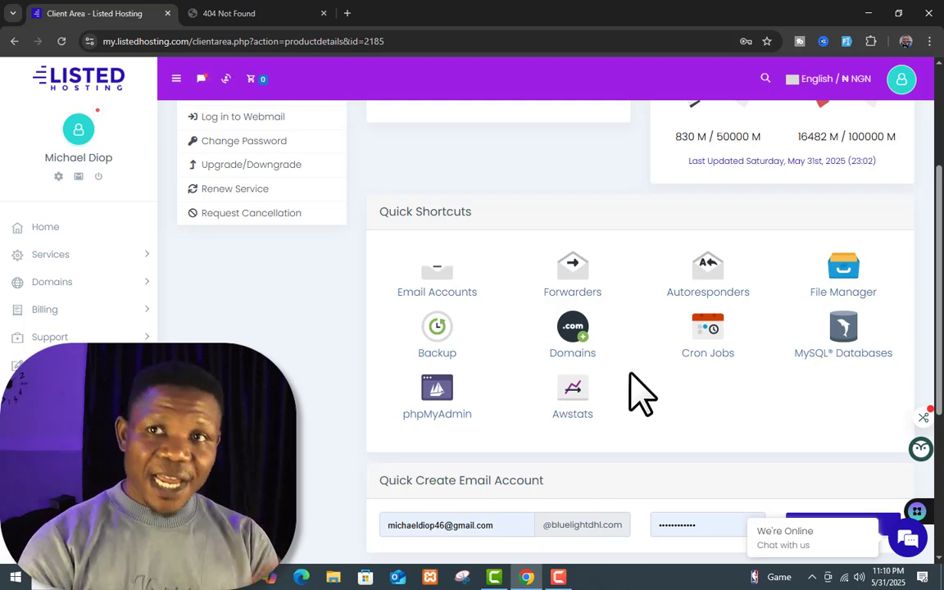
scroll(631, 373, up, 3)
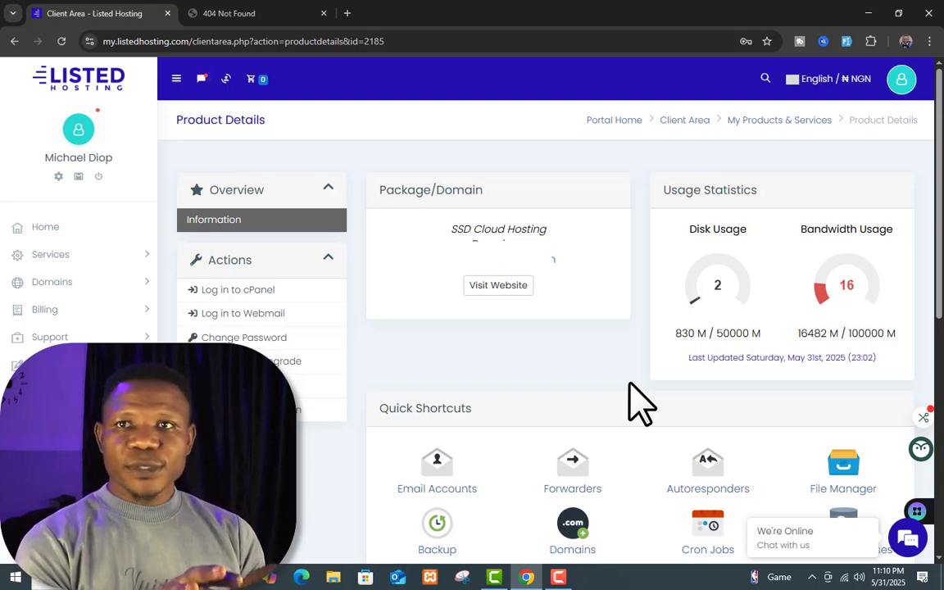
Step: Launch cPanel's Tools dashboard for the service, then recheck the olaphilips.com.ng 404 page
click(254, 293)
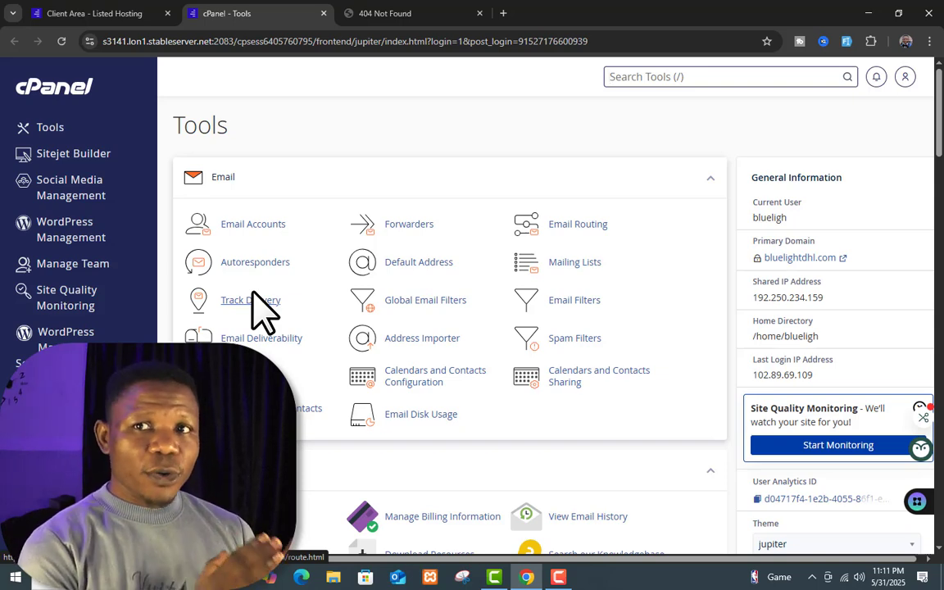
key(/)
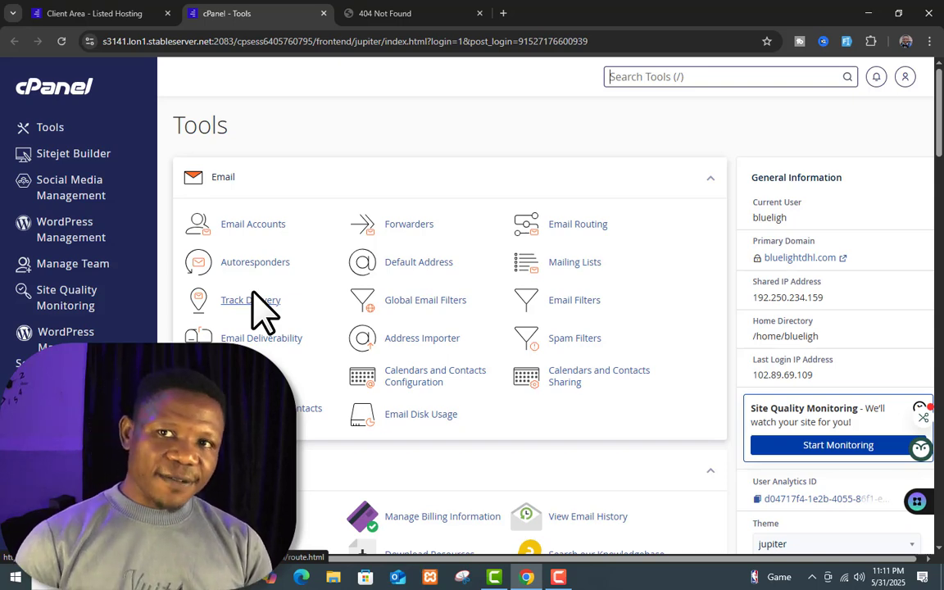
key(/)
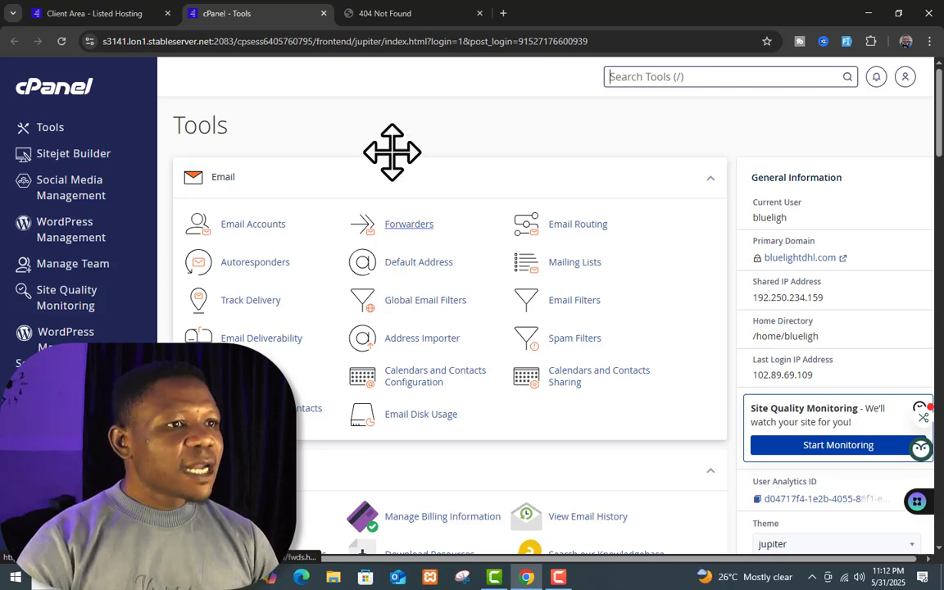
click(385, 13)
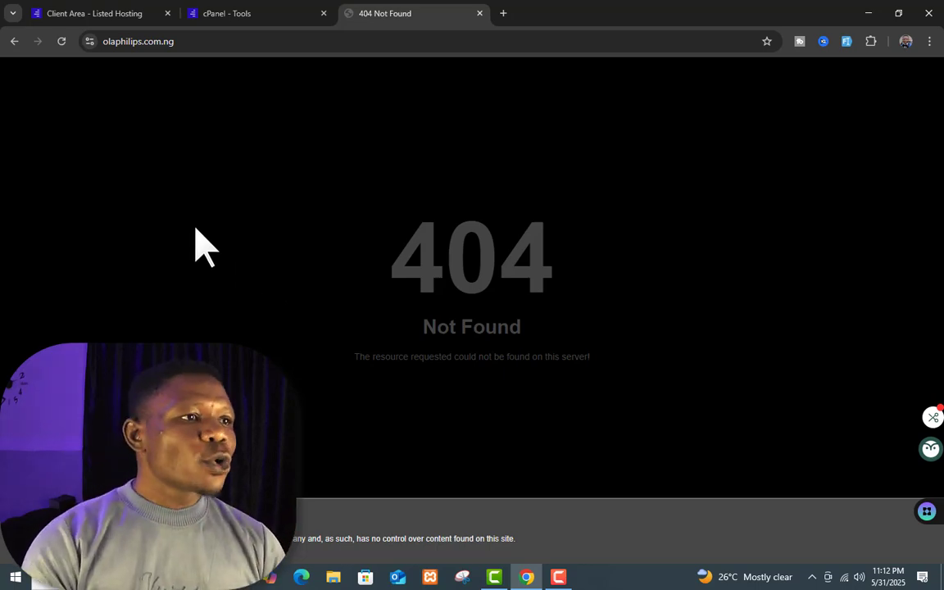
Step: Return to cPanel Tools and scroll to the Softaculous Apps Installer scripts such as WordPress and Joomla
click(269, 8)
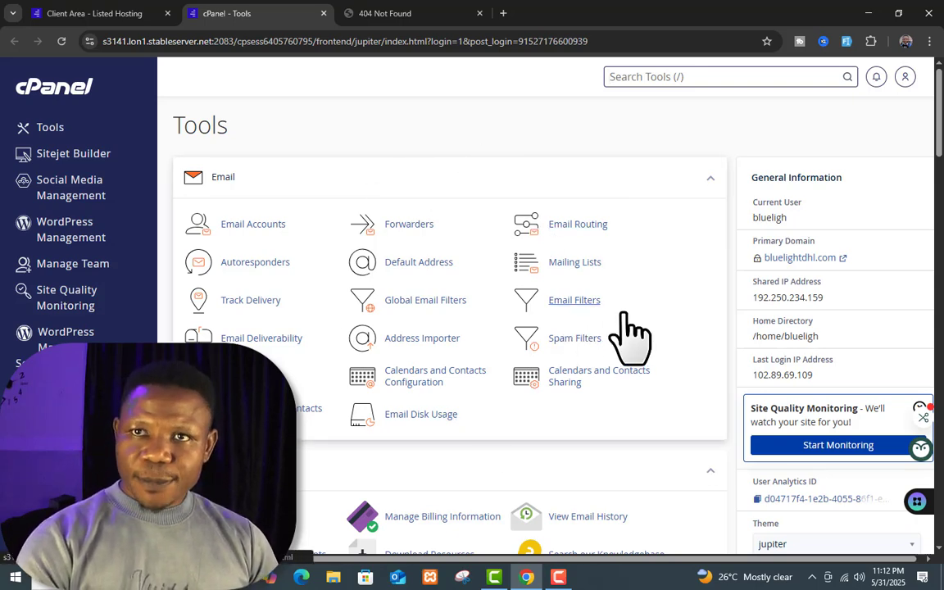
scroll(554, 283, down, 2)
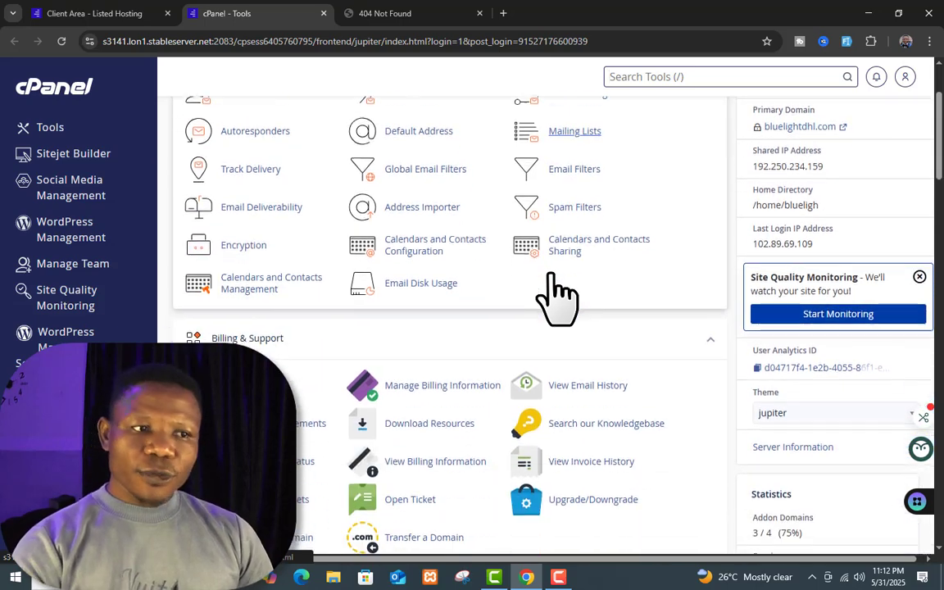
scroll(553, 279, up, 2)
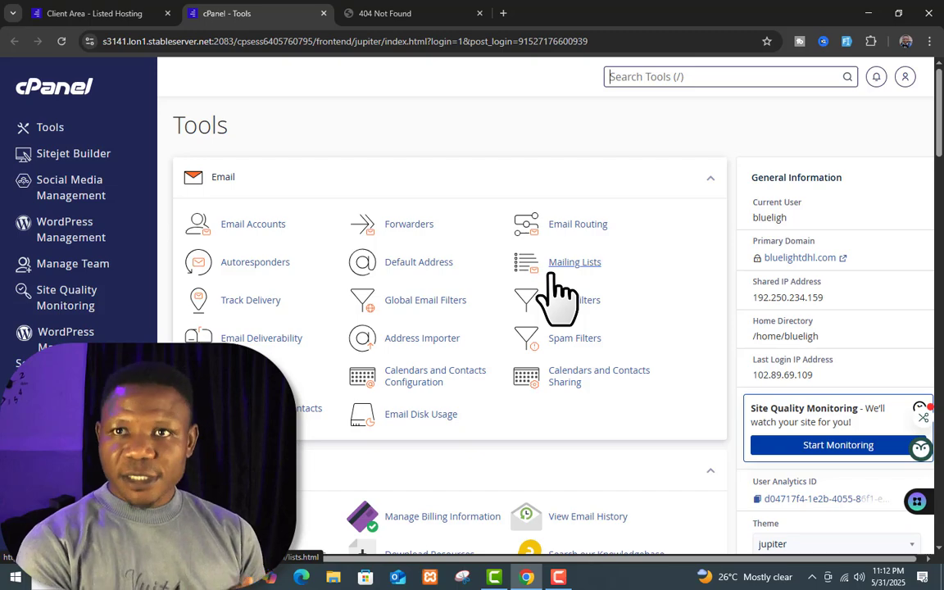
scroll(558, 300, down, 3)
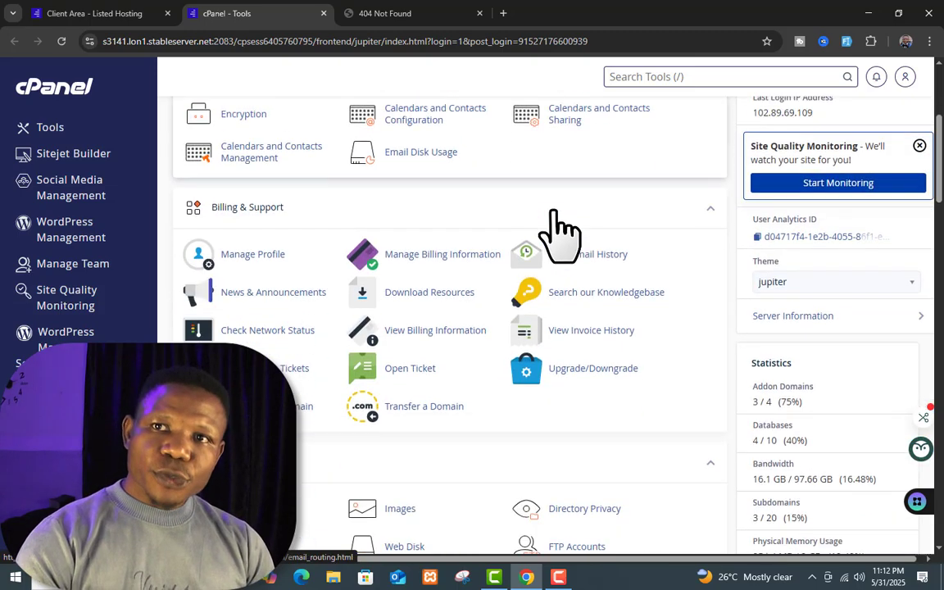
scroll(553, 209, down, 10)
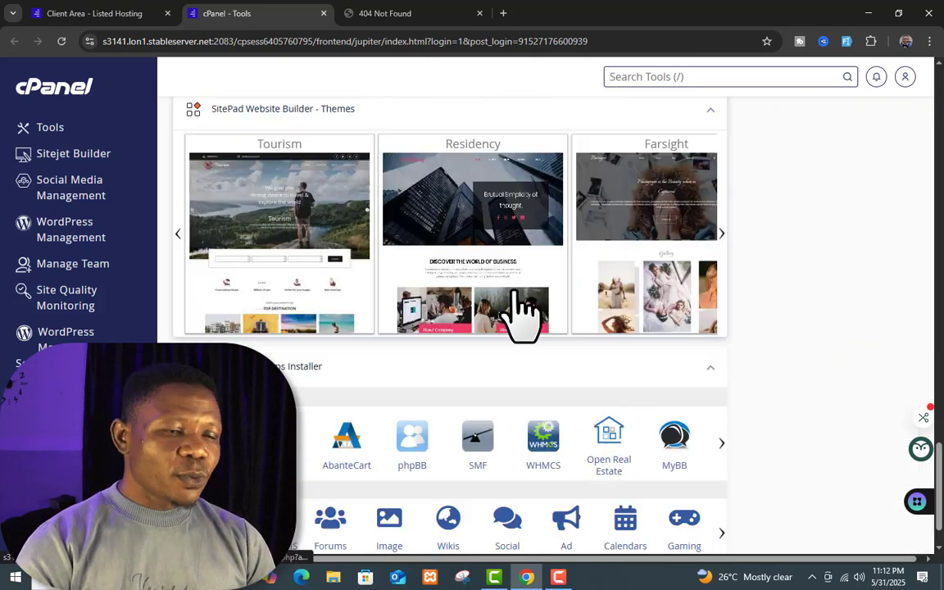
scroll(516, 311, up, 4)
scroll(514, 291, up, 2)
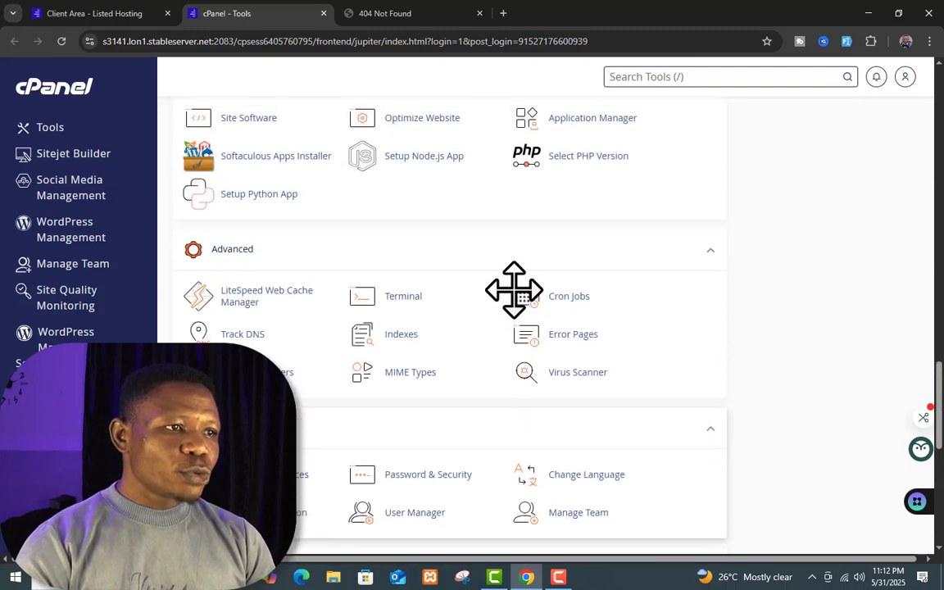
scroll(514, 291, down, 6)
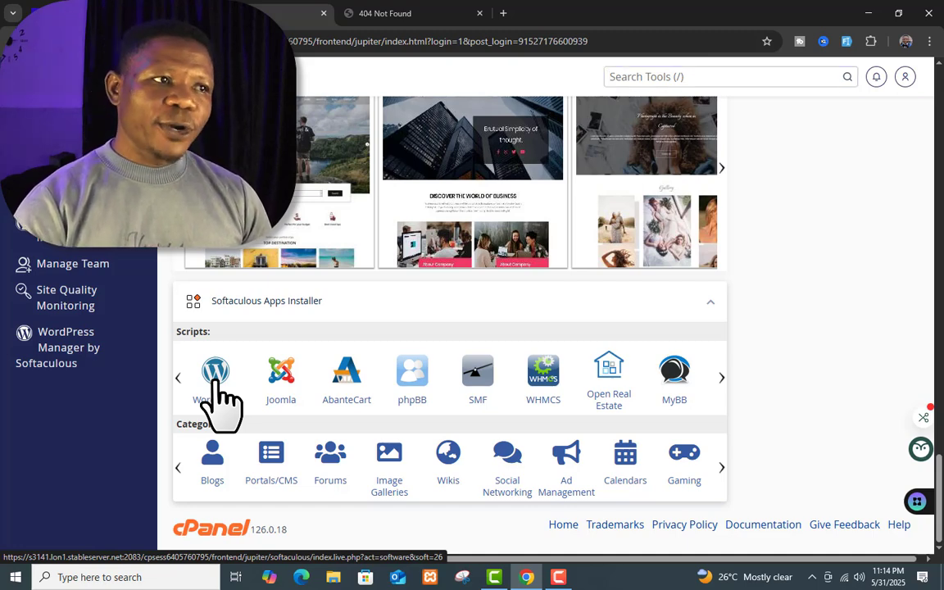
Step: Open the Softaculous WordPress page, look it over, then view the olaphilips.com.ng 404 page
click(216, 380)
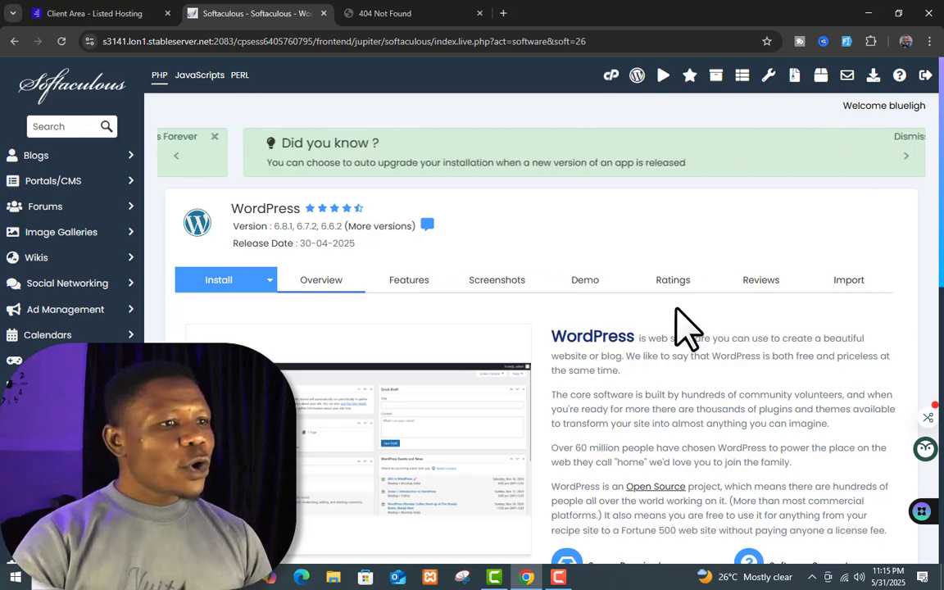
scroll(550, 369, down, 3)
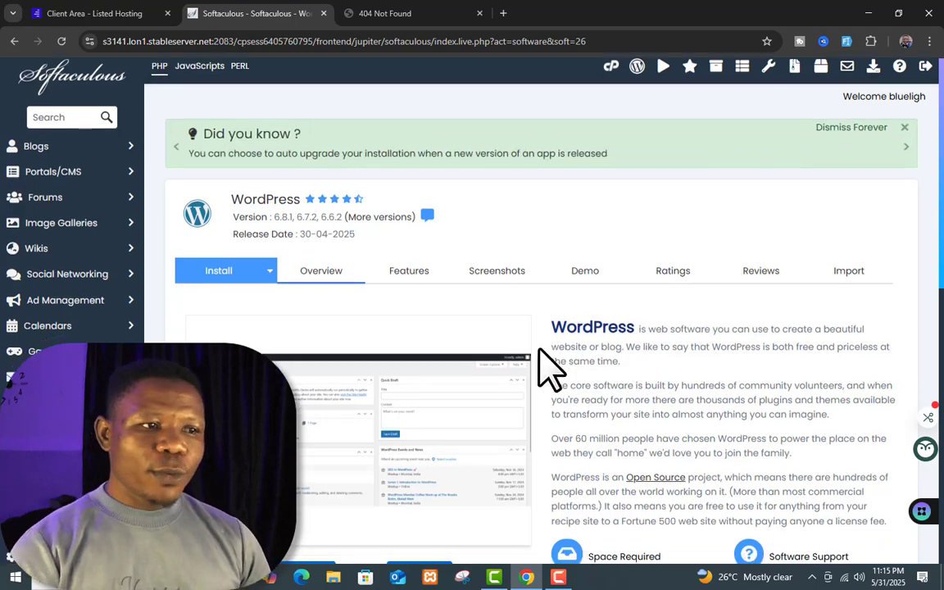
scroll(551, 368, down, 3)
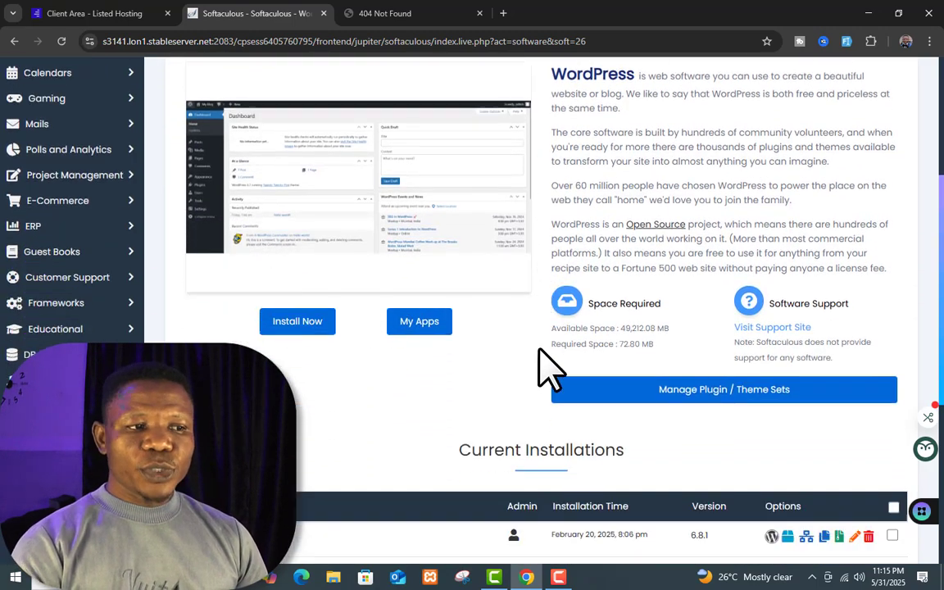
scroll(550, 369, up, 5)
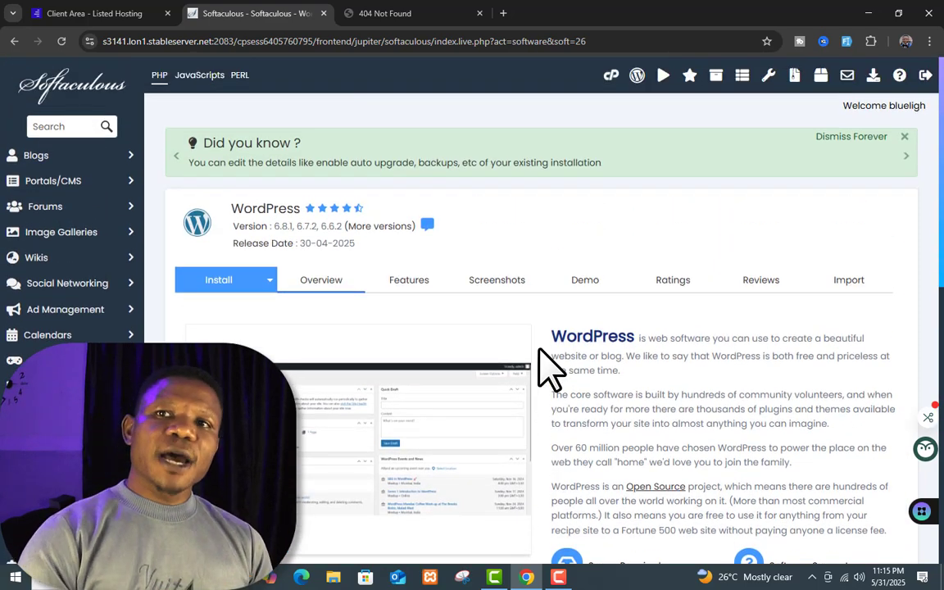
click(455, 11)
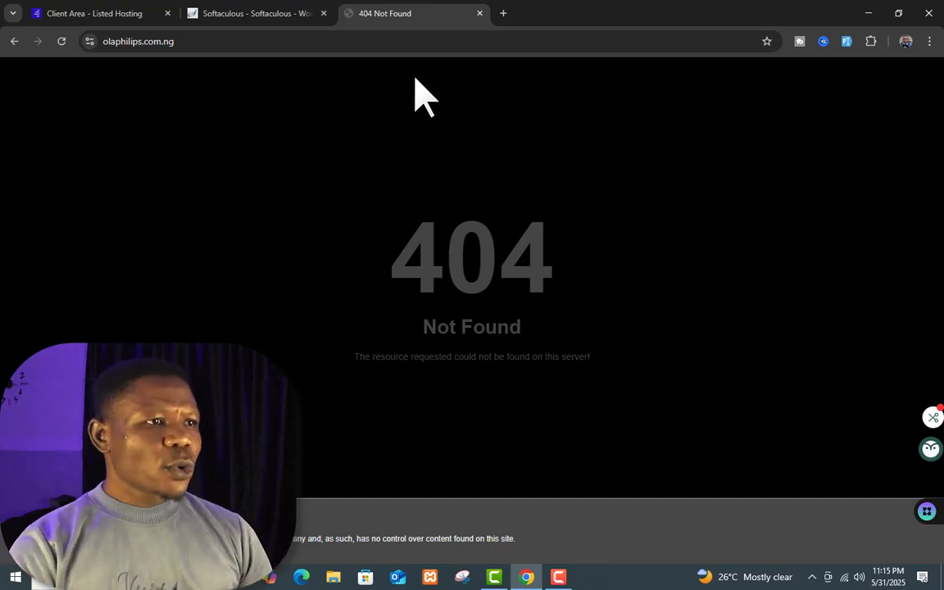
Step: Go back to the Softaculous WordPress 6.8.1 page
click(320, 25)
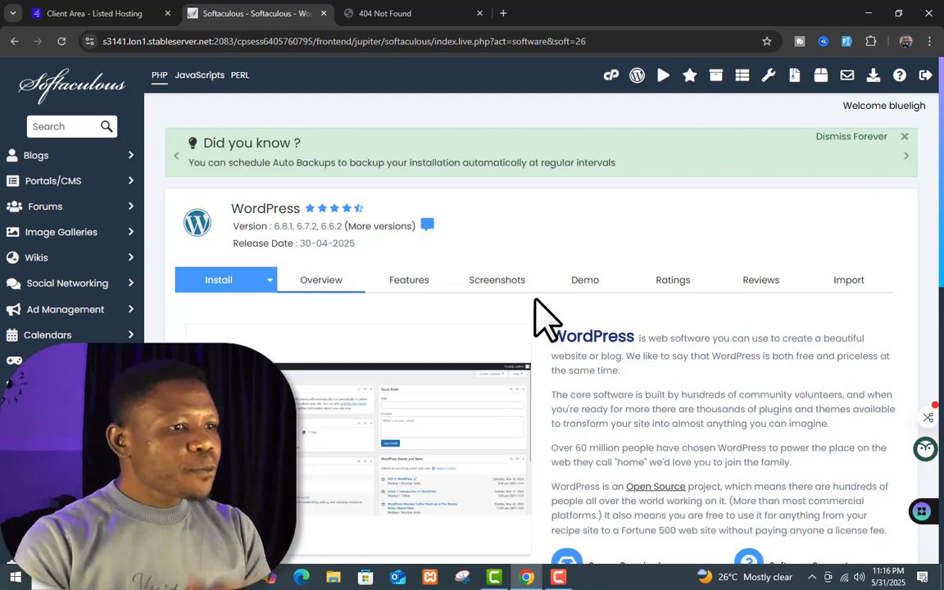
Step: Bring up the WordPress Install form with its URL, version 6.8.1 and admin account fields
scroll(516, 301, down, 2)
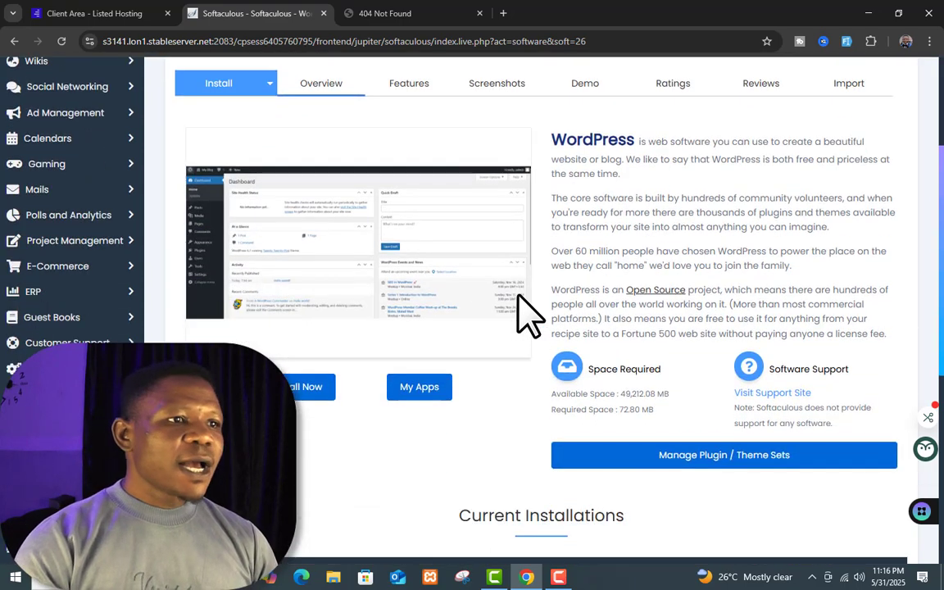
scroll(311, 115, up, 1)
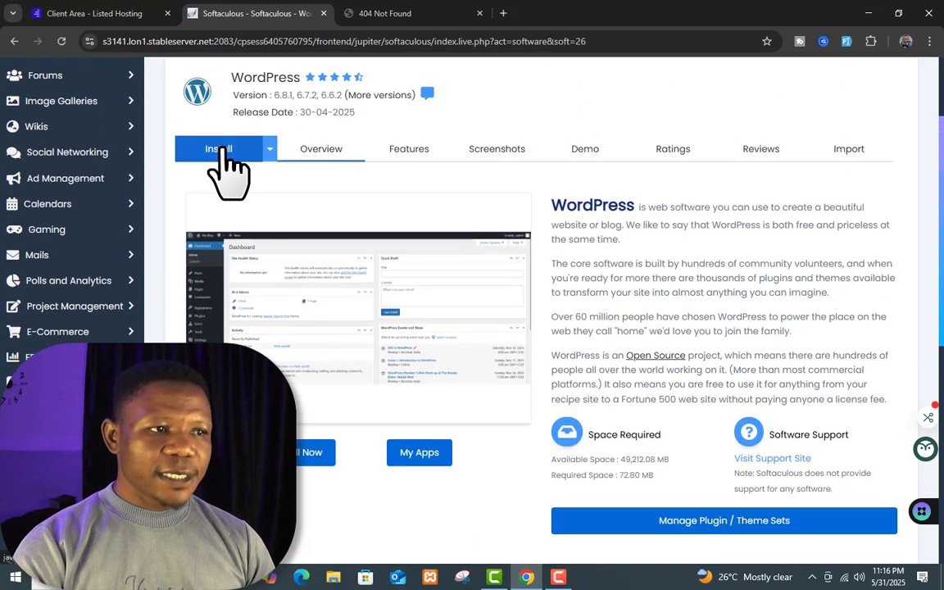
click(221, 149)
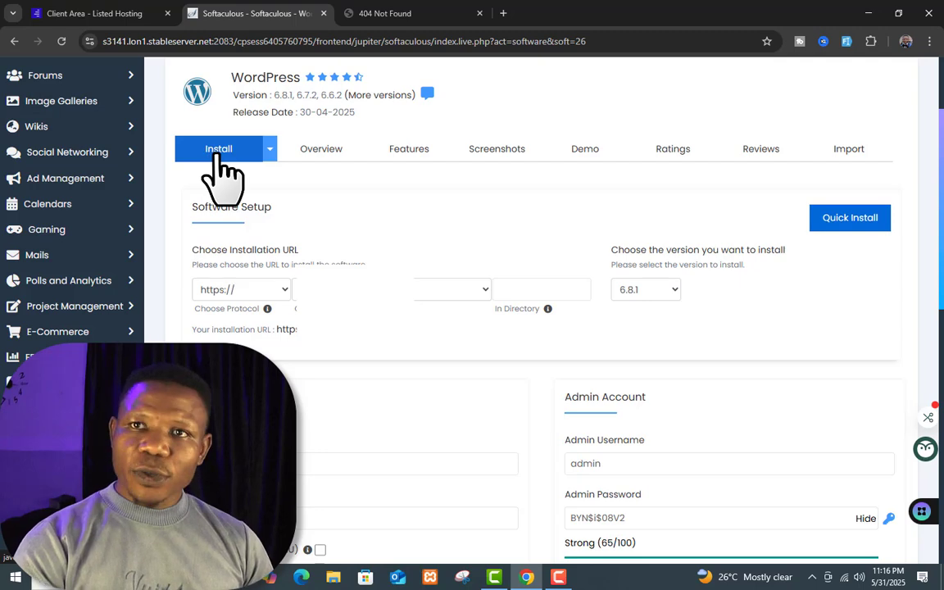
Step: Scroll down to Software Setup and expand the Choose Domain dropdown of available domains
scroll(476, 395, up, 2)
scroll(507, 361, down, 1)
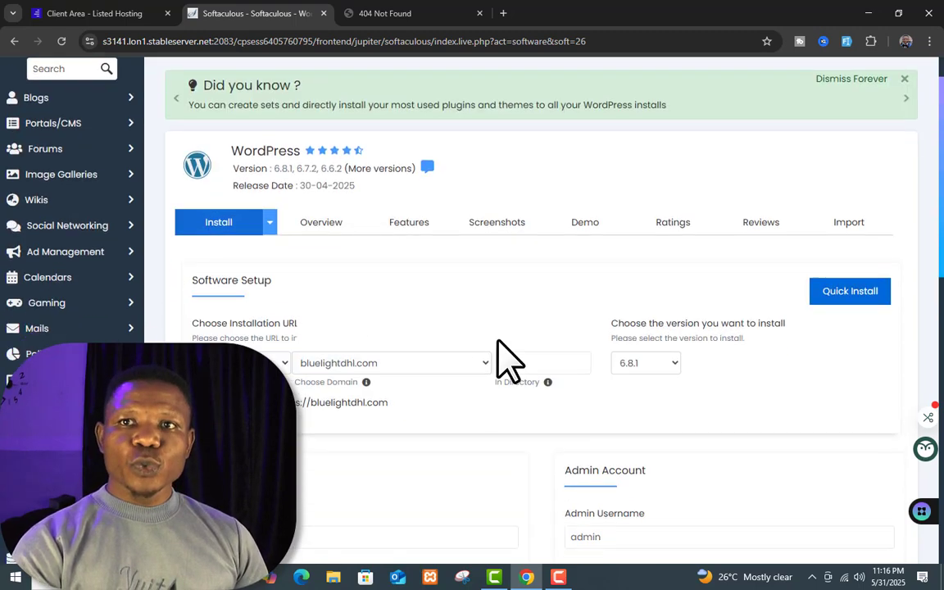
scroll(507, 361, down, 1)
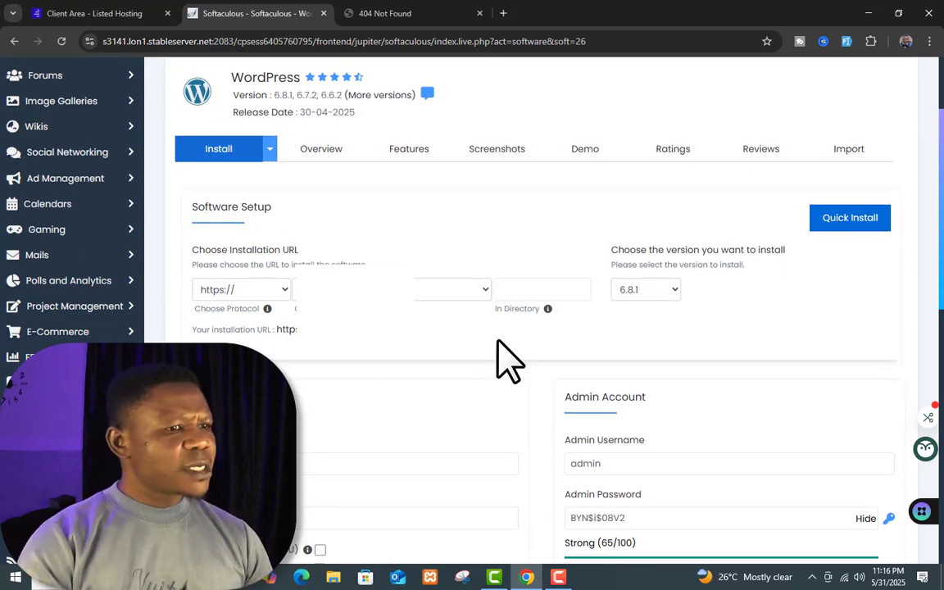
scroll(488, 315, down, 1)
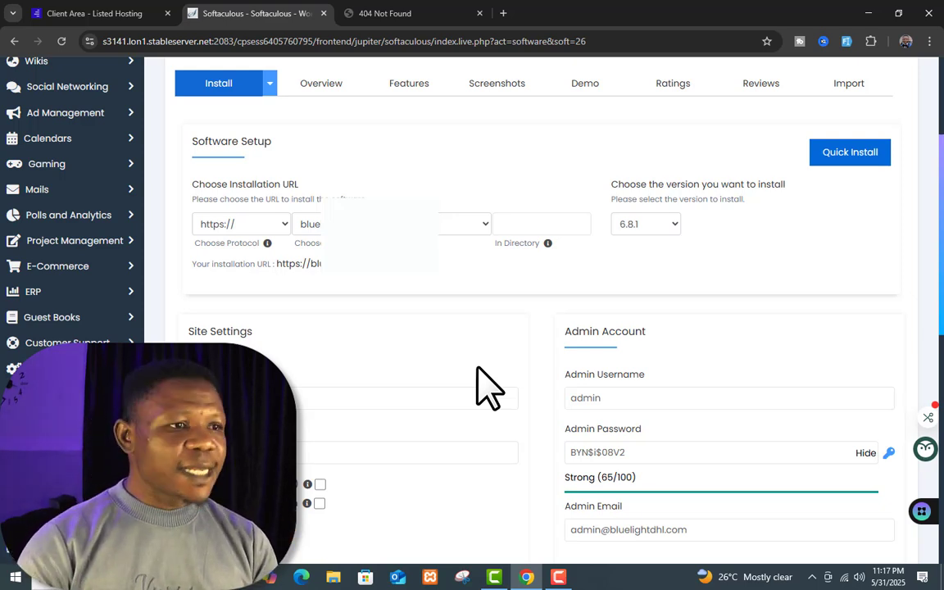
click(447, 224)
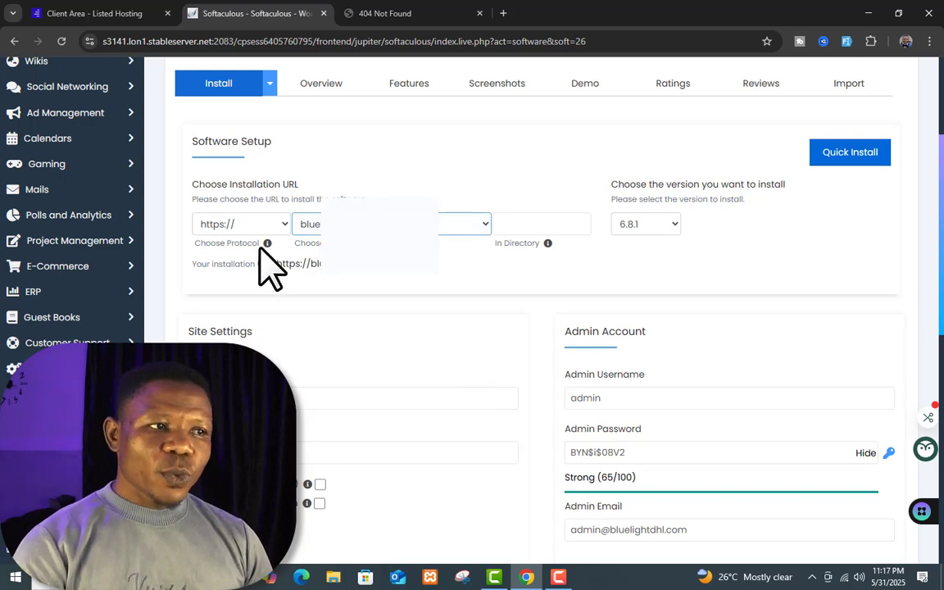
click(470, 224)
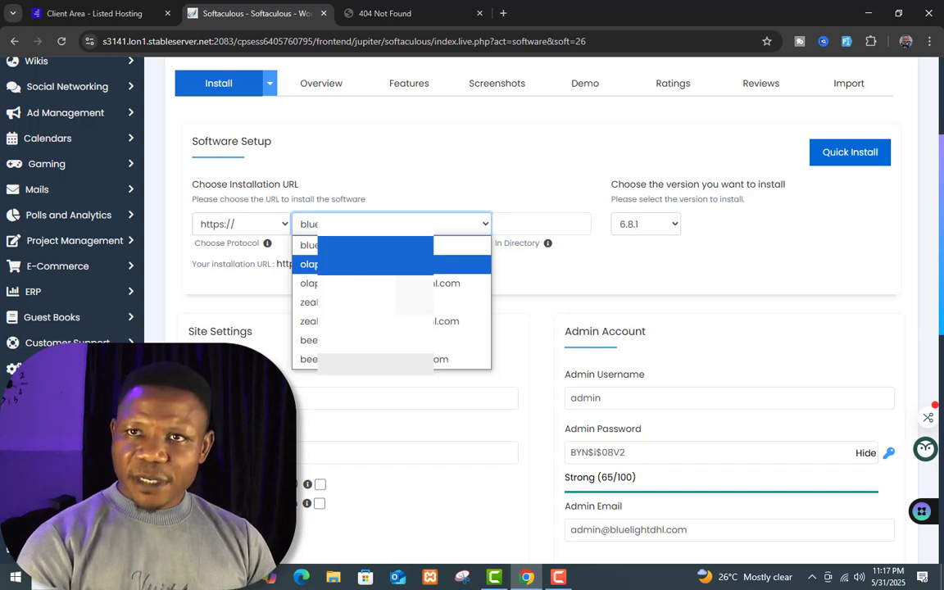
Step: Pick olaphilips.com.ng with a blank In Directory, then return to the SSD Cloud Hosting Product Details
click(308, 264)
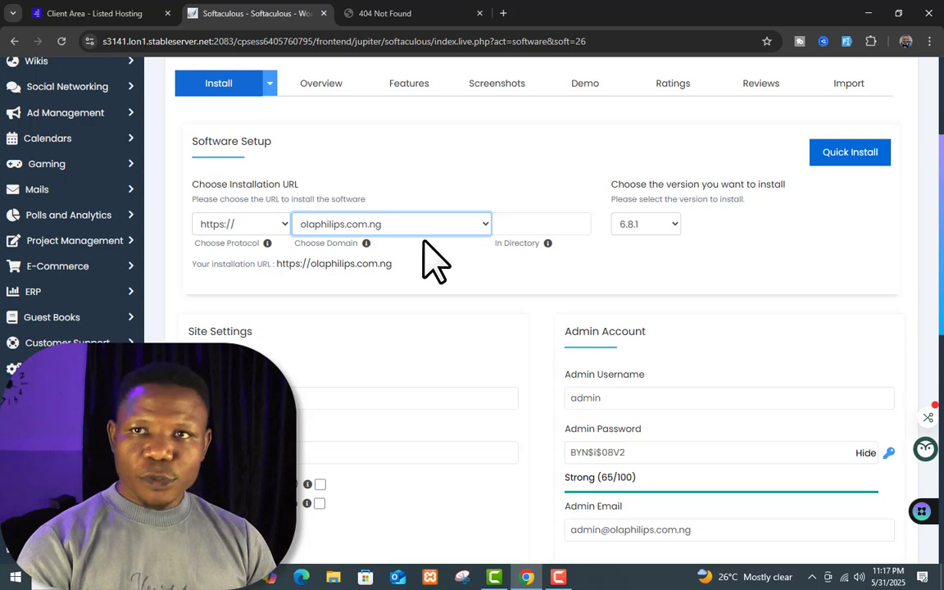
click(576, 222)
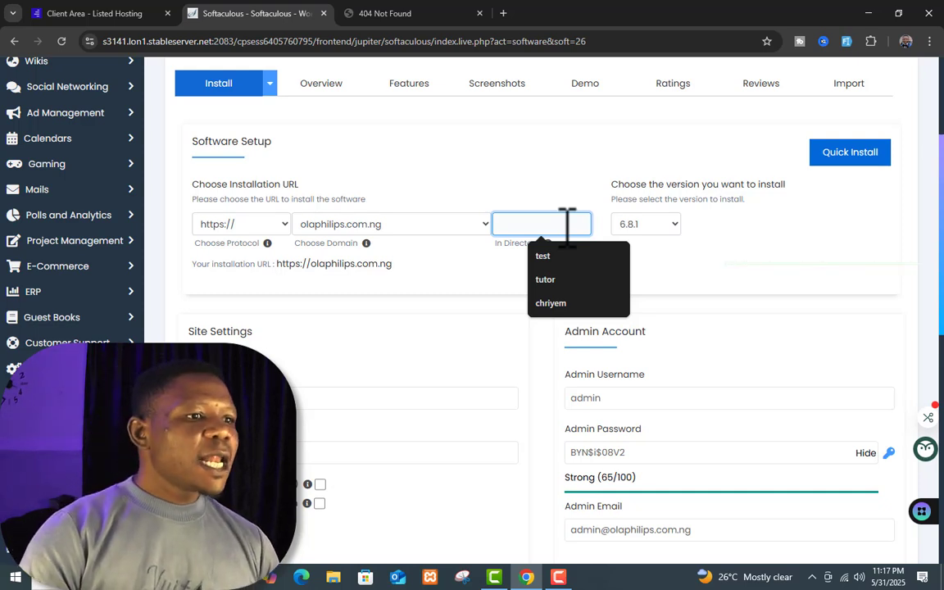
click(455, 271)
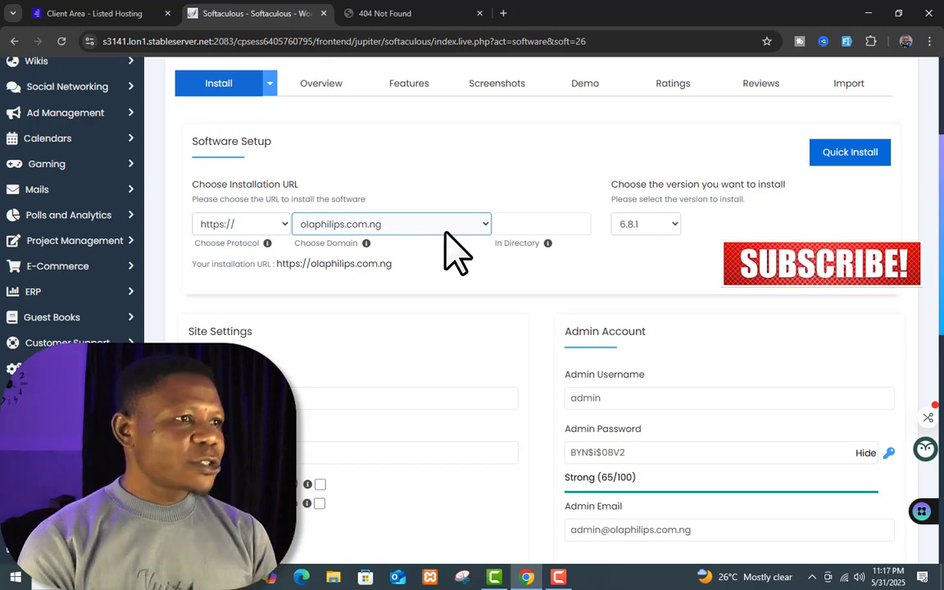
click(129, 15)
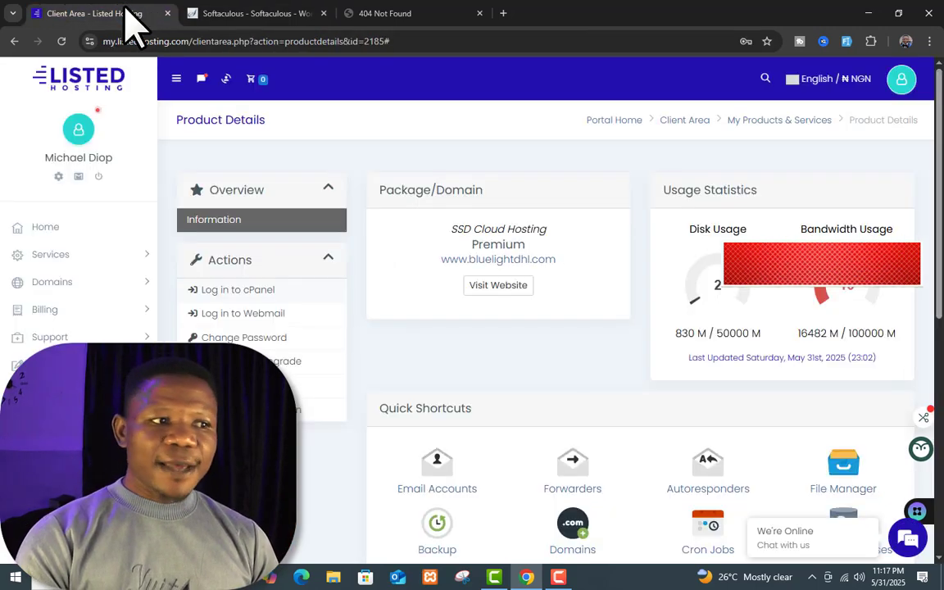
Step: Log in to cPanel and open File Manager from the Files section to show /home/blueligh
click(267, 291)
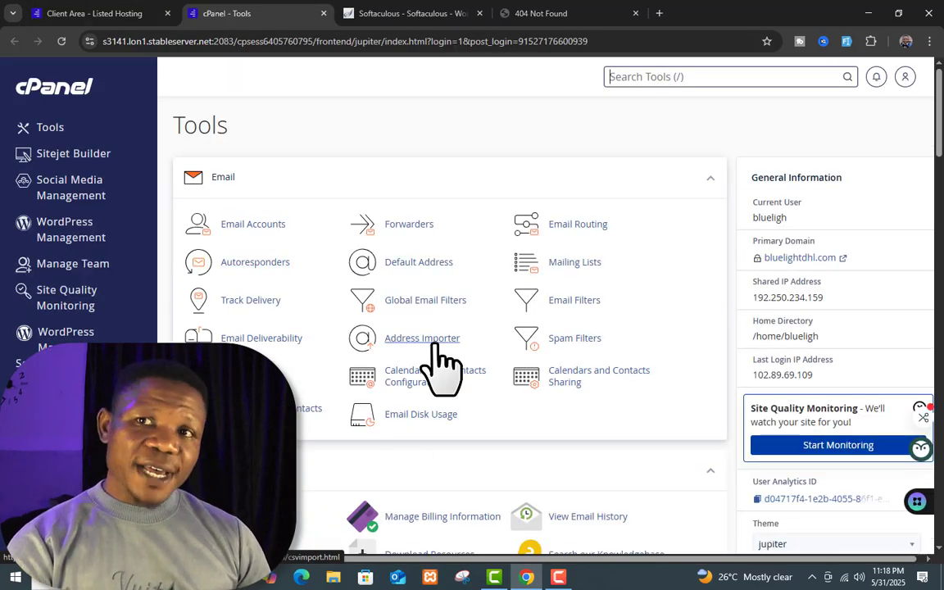
scroll(455, 345, down, 3)
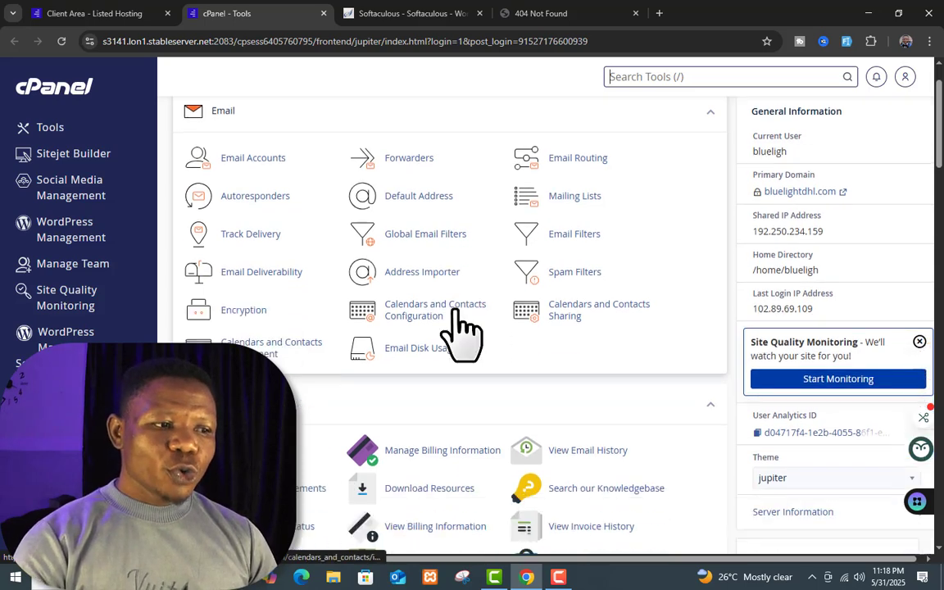
scroll(319, 295, down, 2)
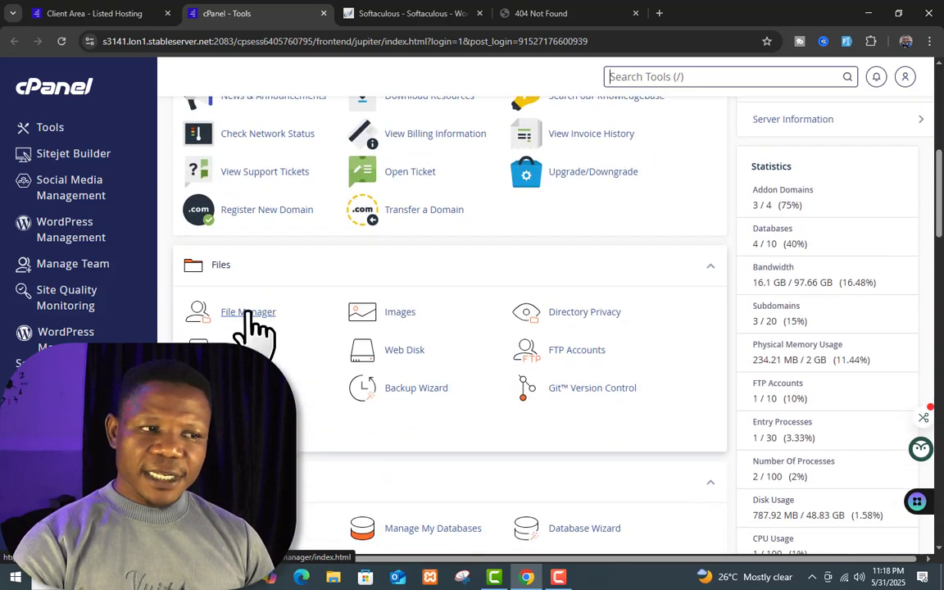
click(246, 313)
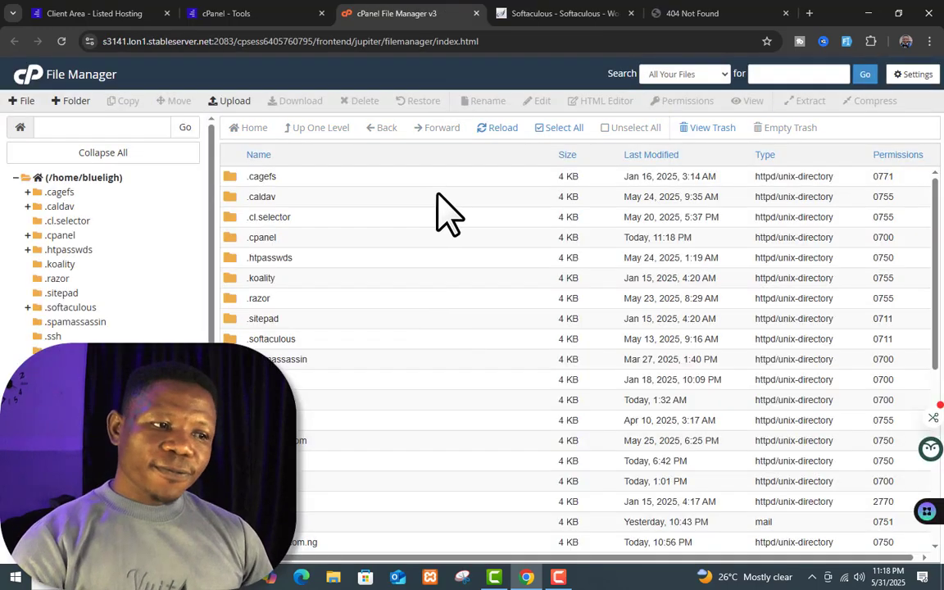
scroll(488, 336, down, 5)
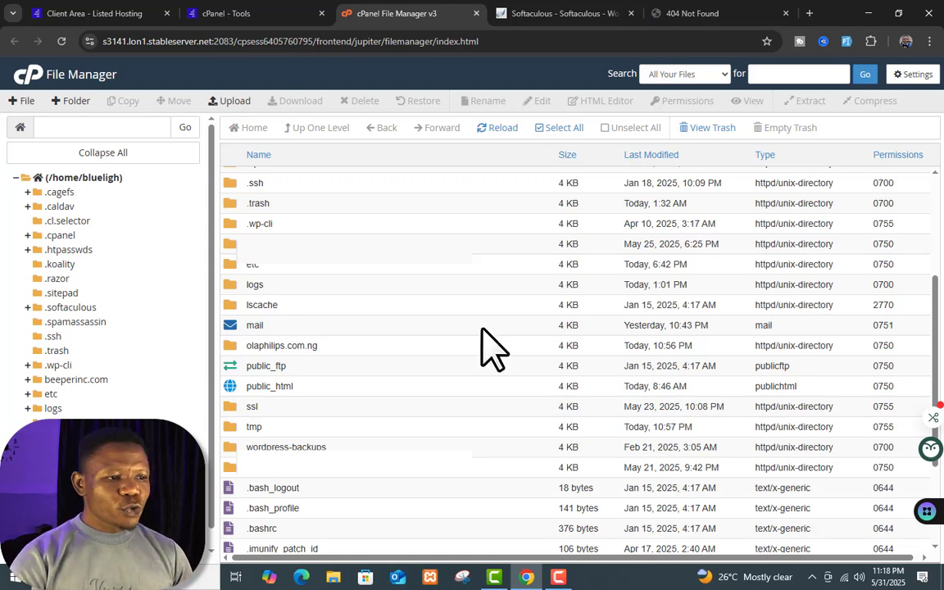
scroll(344, 315, down, 1)
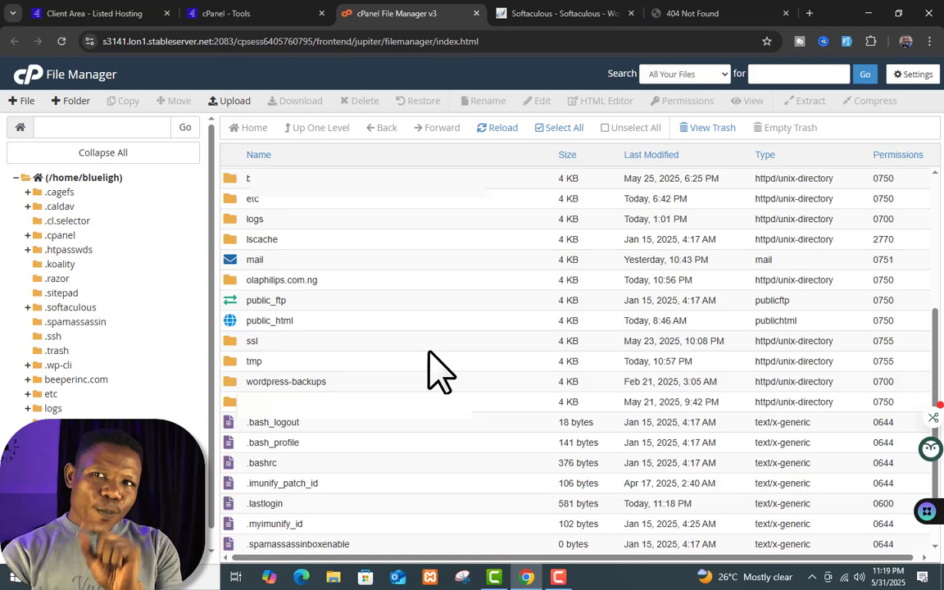
scroll(506, 369, down, 1)
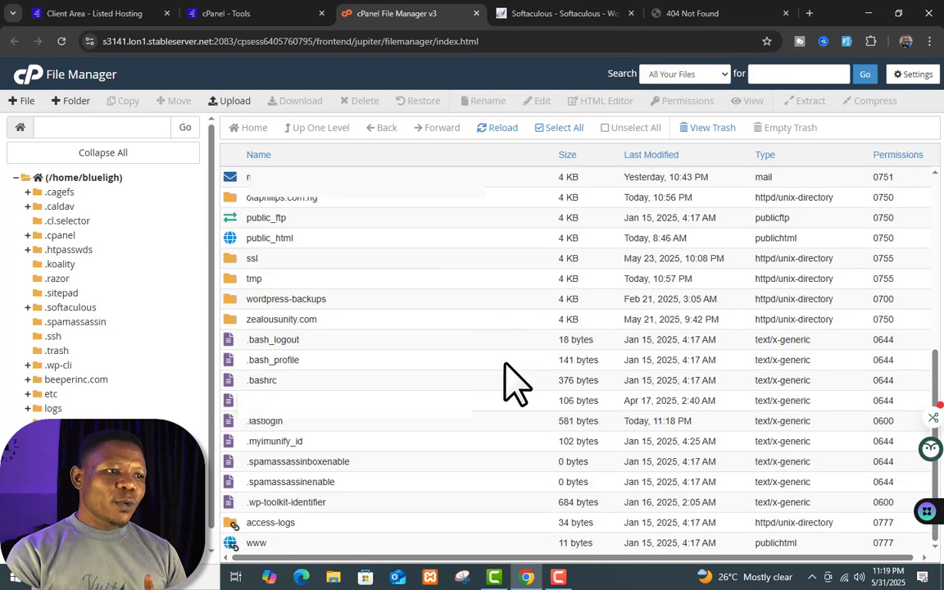
scroll(504, 367, up, 1)
scroll(505, 365, up, 2)
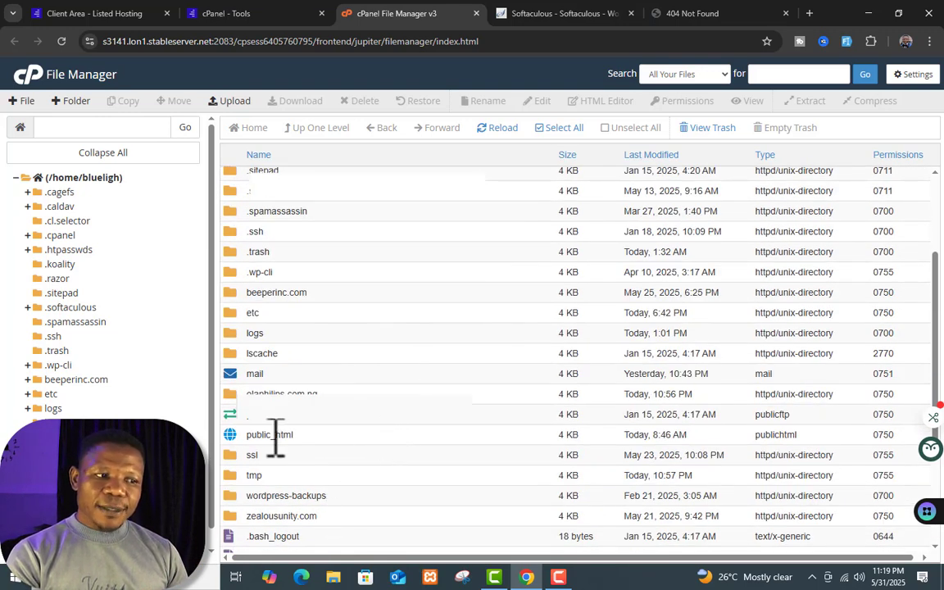
Step: Look inside public_html, go back to the home directory, and open the olaphilips.com.ng folder
double_click(408, 435)
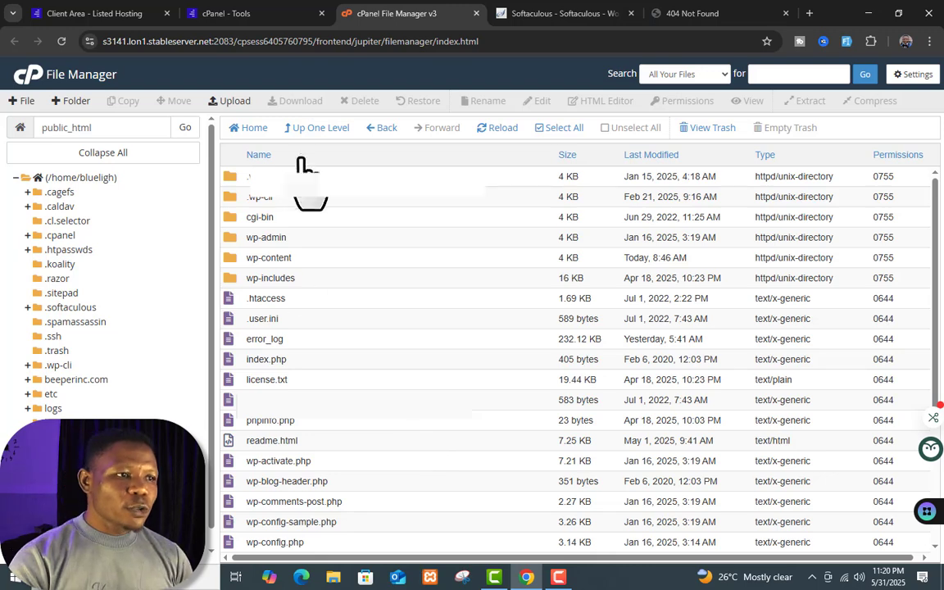
click(313, 129)
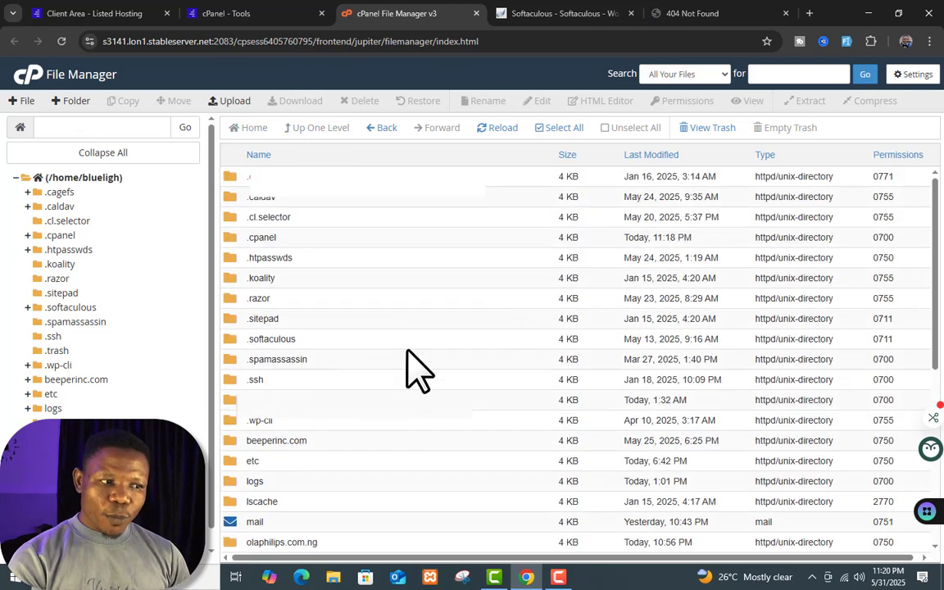
scroll(295, 369, down, 3)
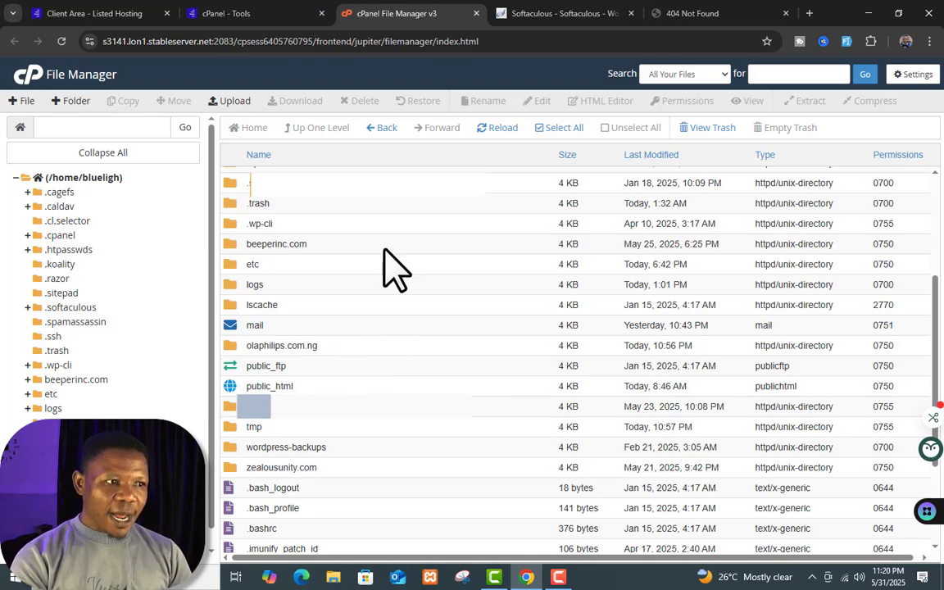
scroll(385, 270, down, 1)
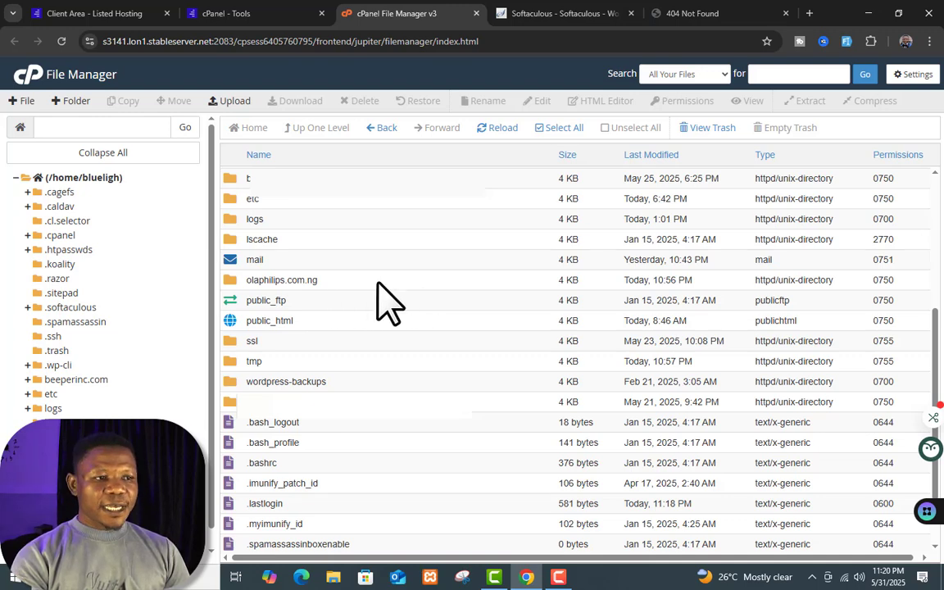
double_click(378, 283)
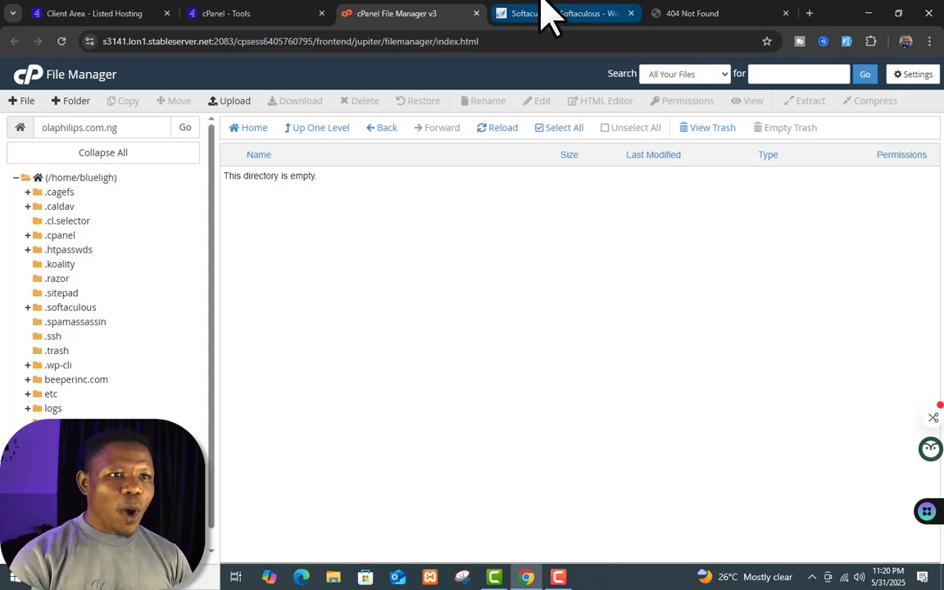
Step: Compare the site's 404 Not Found page with the empty olaphilips.com.ng folder listing
click(674, 12)
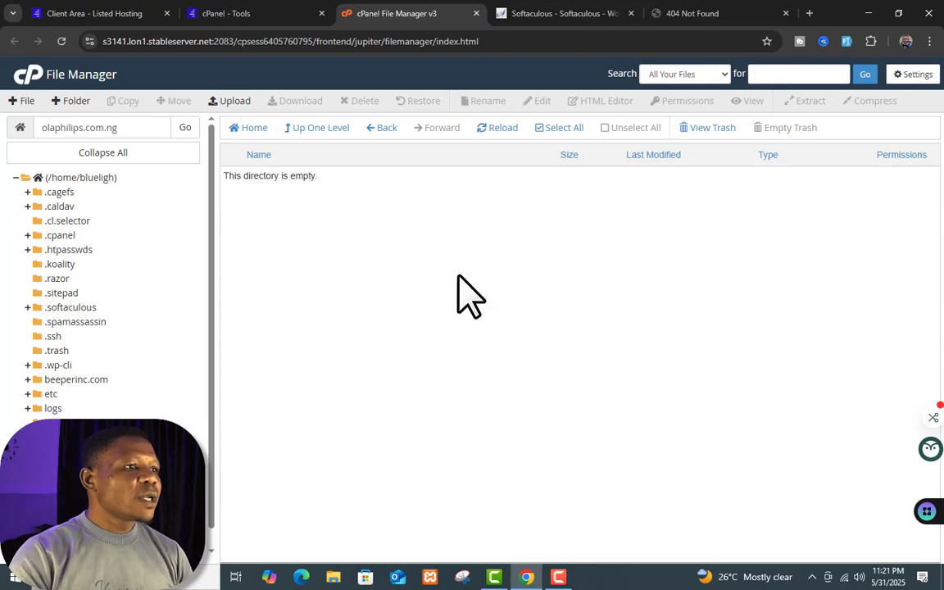
click(270, 11)
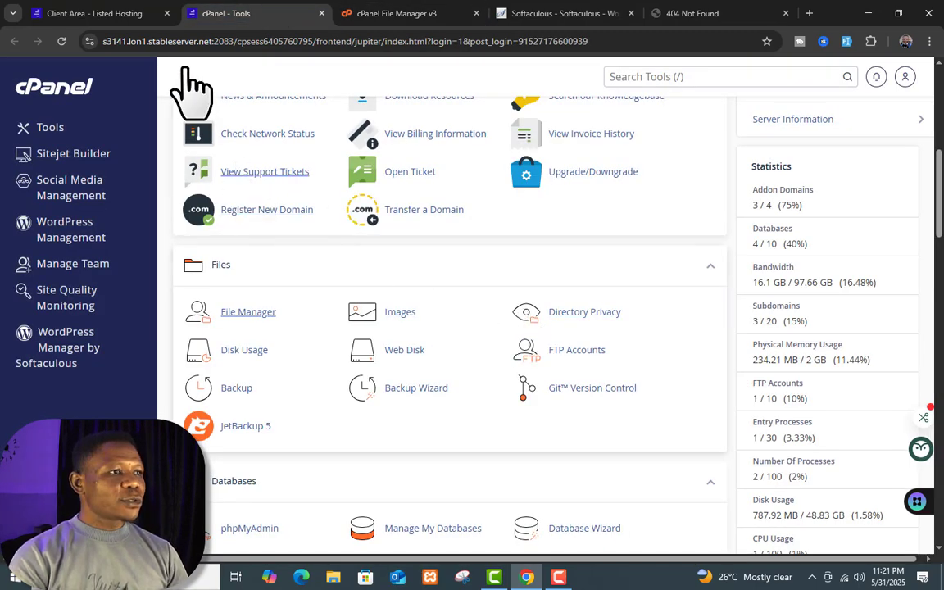
click(410, 13)
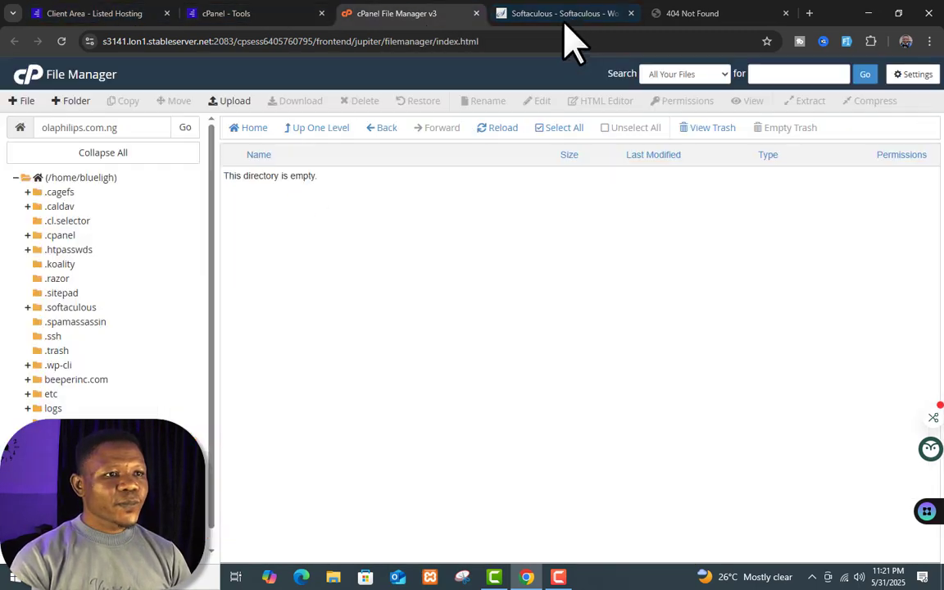
Step: Set the WordPress In Directory field to 'tutor', then view the site's 404 Not Found page
click(560, 23)
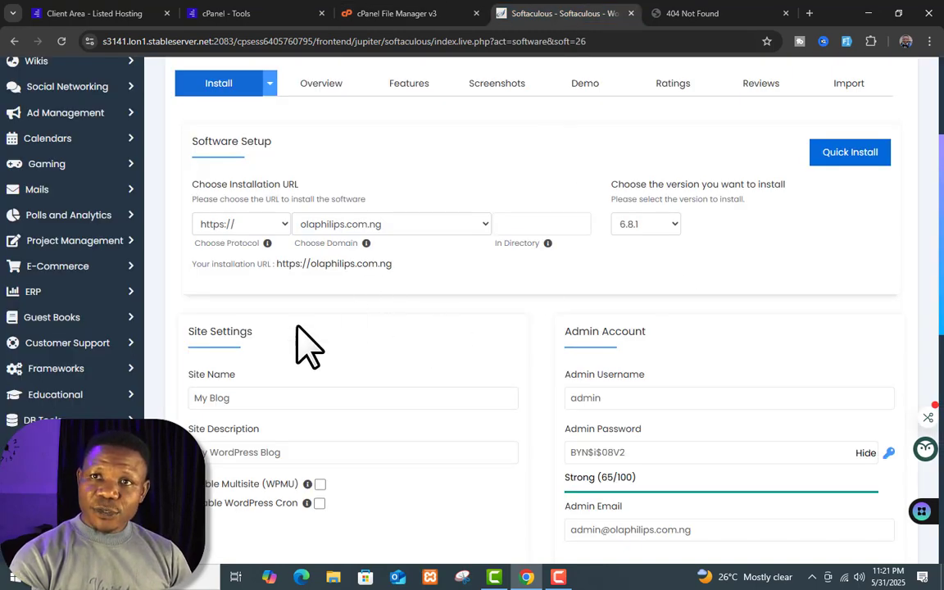
scroll(499, 295, down, 2)
scroll(506, 305, up, 3)
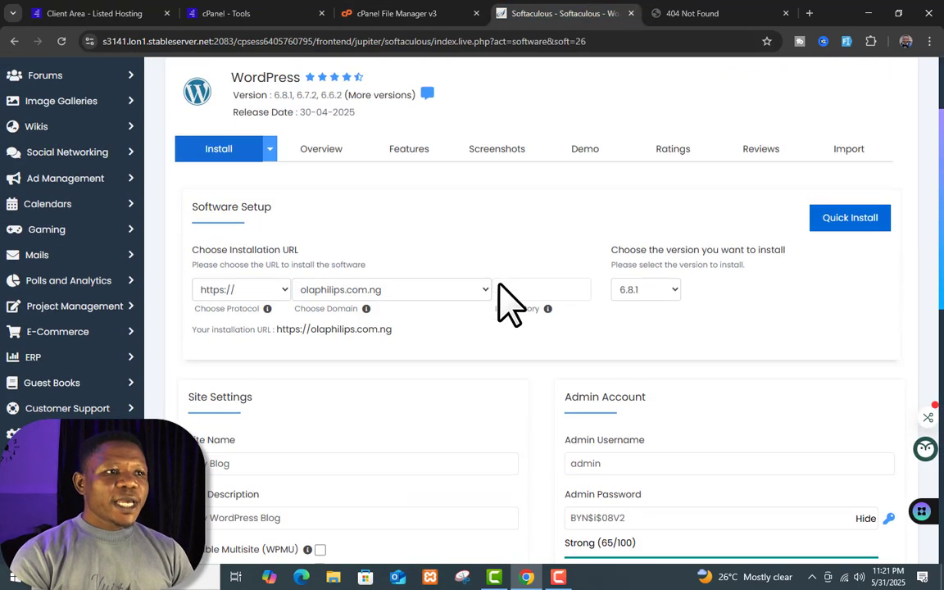
click(414, 15)
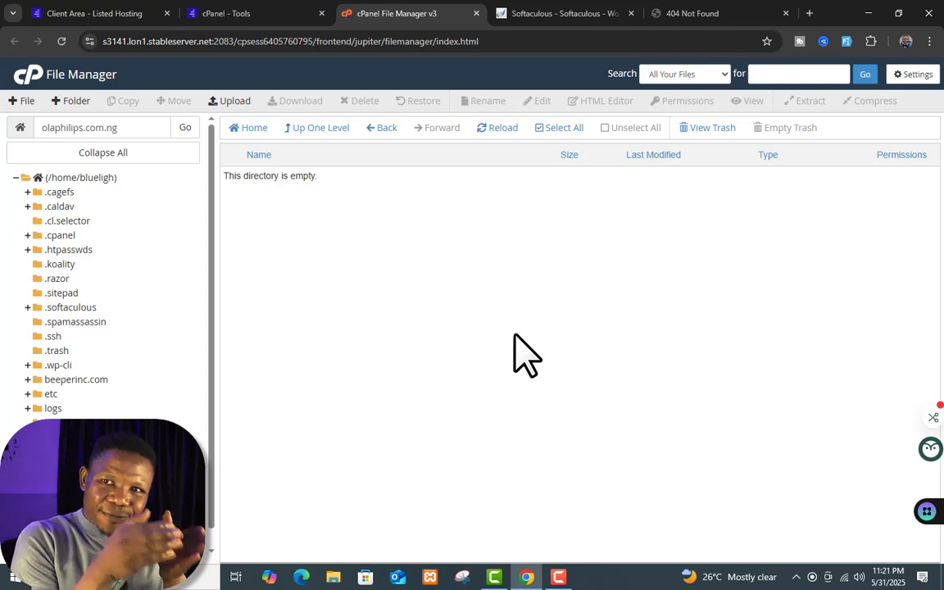
click(559, 14)
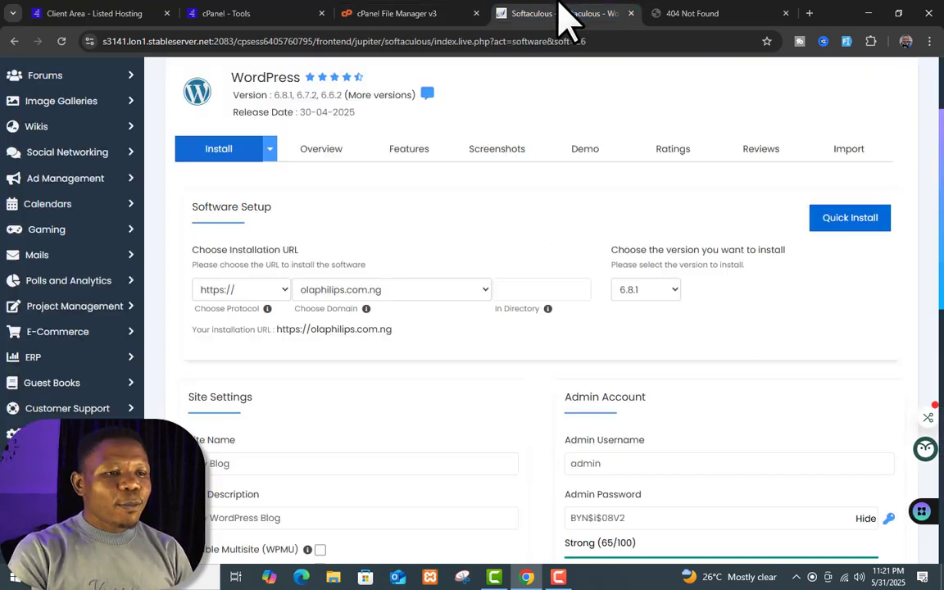
click(536, 291)
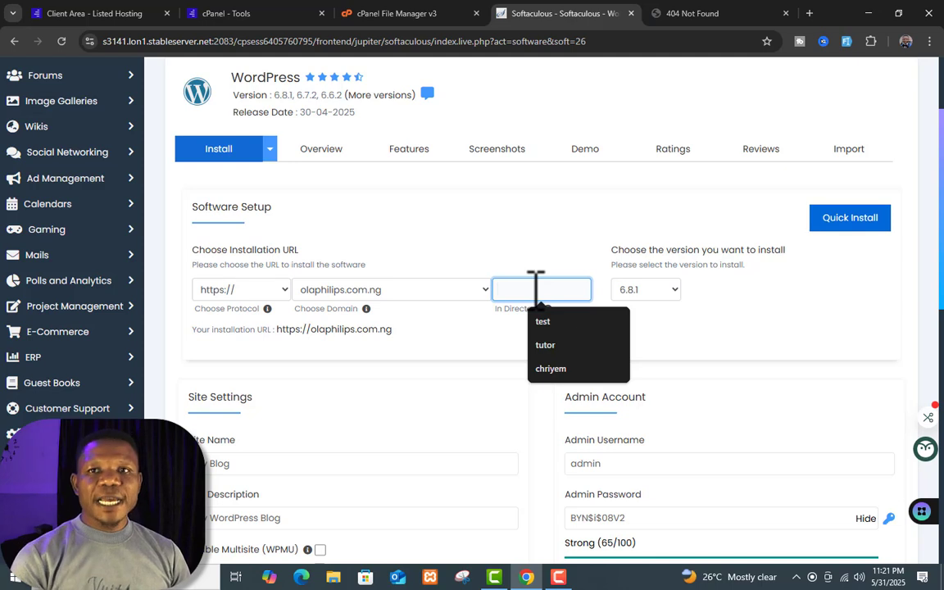
click(545, 345)
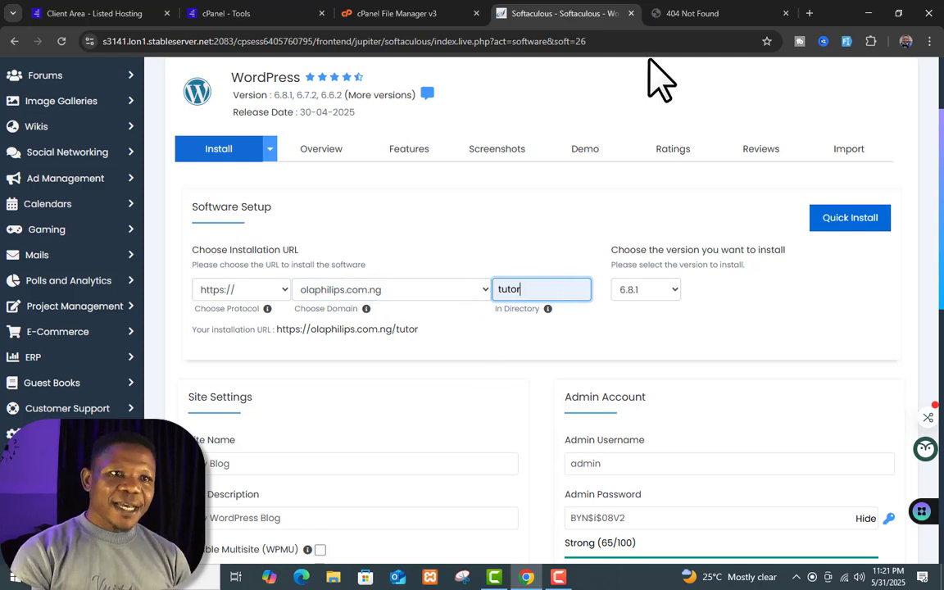
click(679, 13)
click(650, 41)
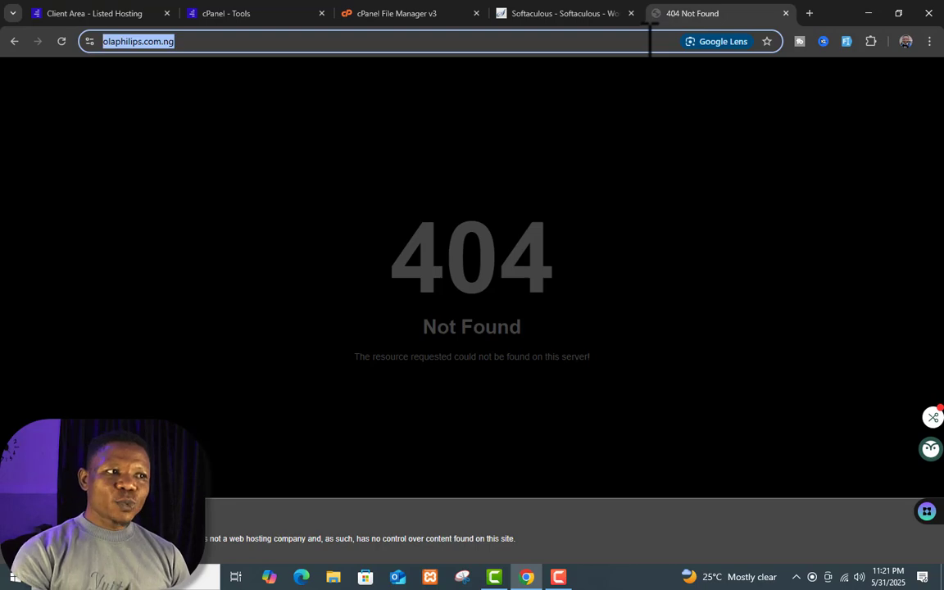
click(650, 41)
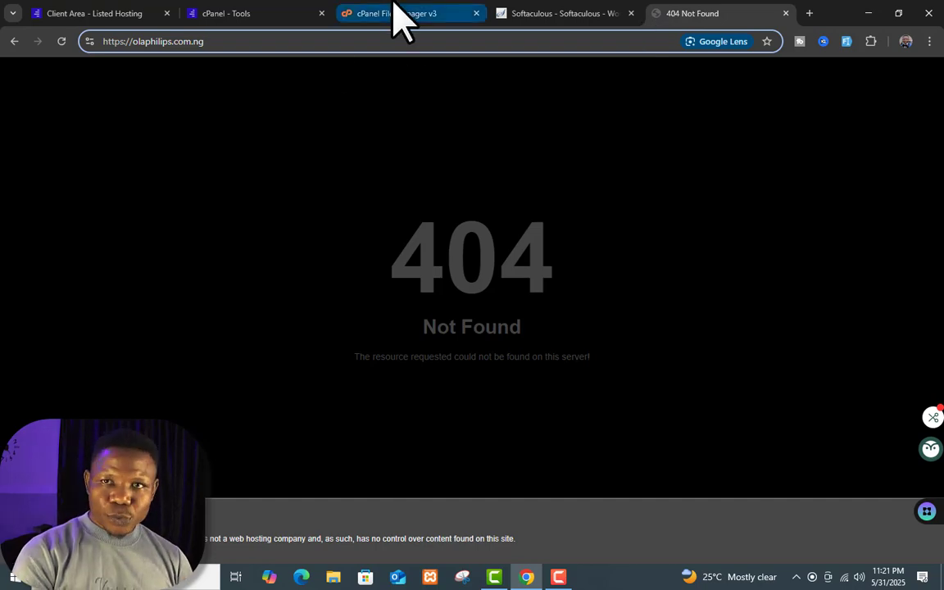
click(570, 13)
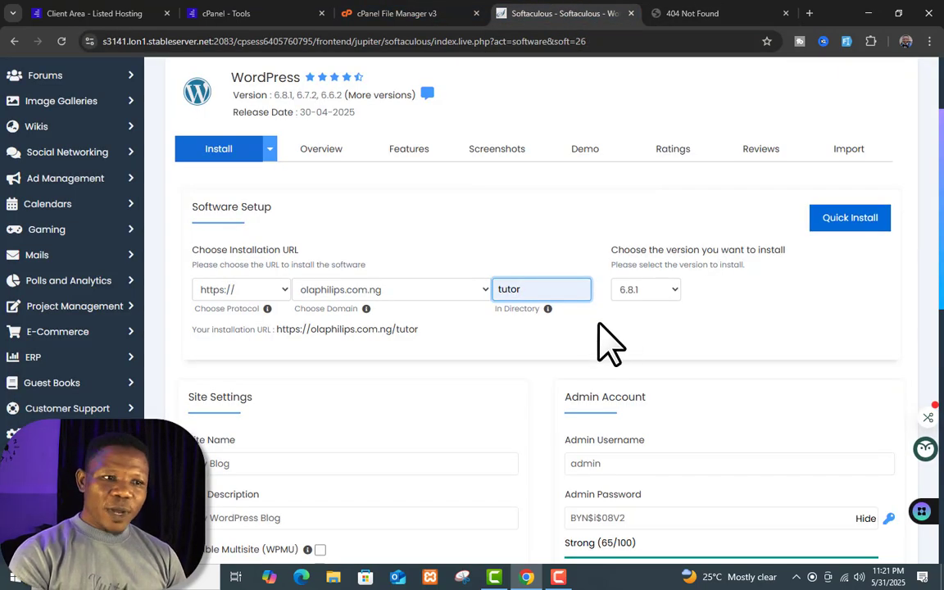
double_click(574, 293)
key(BackSpace)
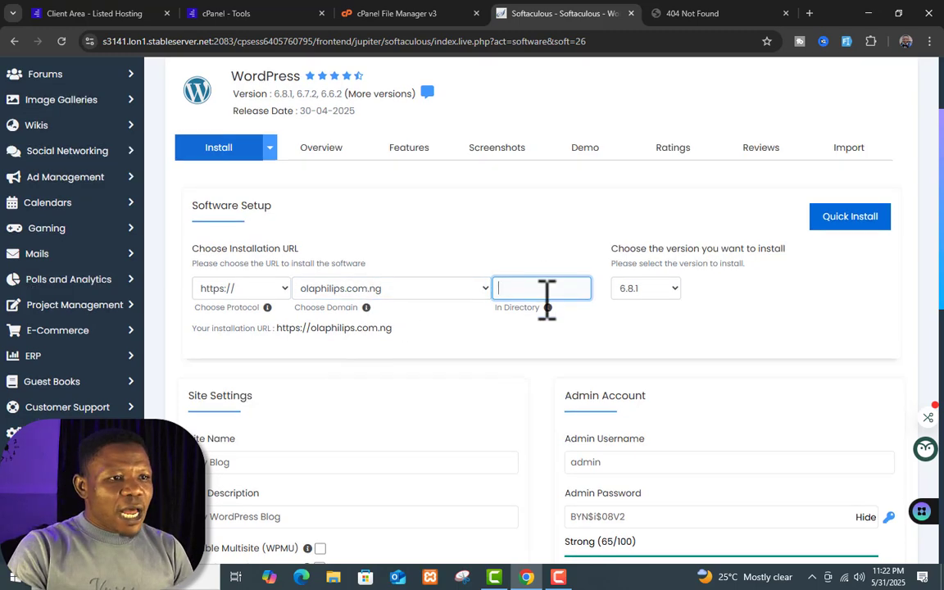
scroll(547, 304, down, 3)
scroll(542, 324, down, 1)
Step: Check site name My Blog, description My WordPress Blog and username admin, and replace the admin password
click(403, 254)
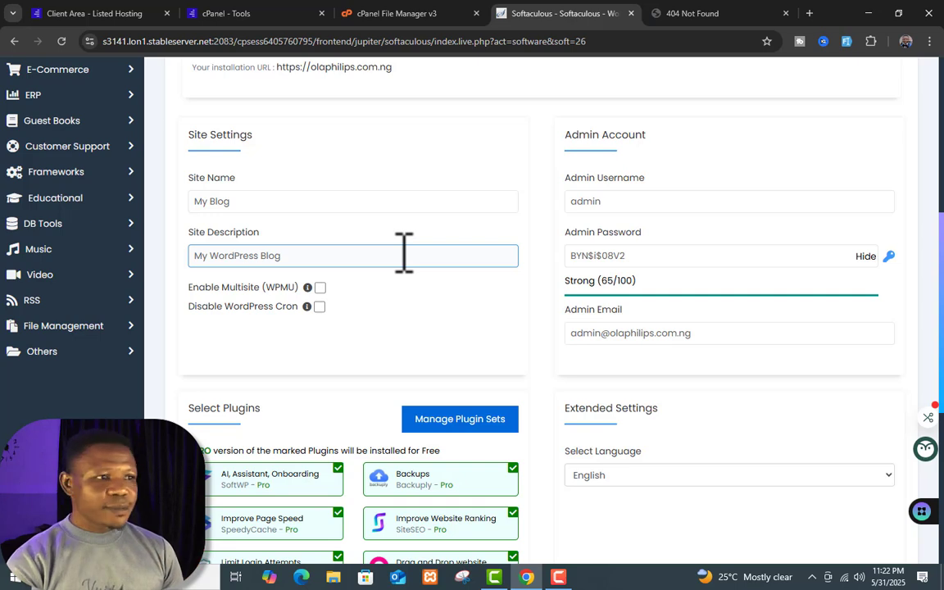
click(366, 196)
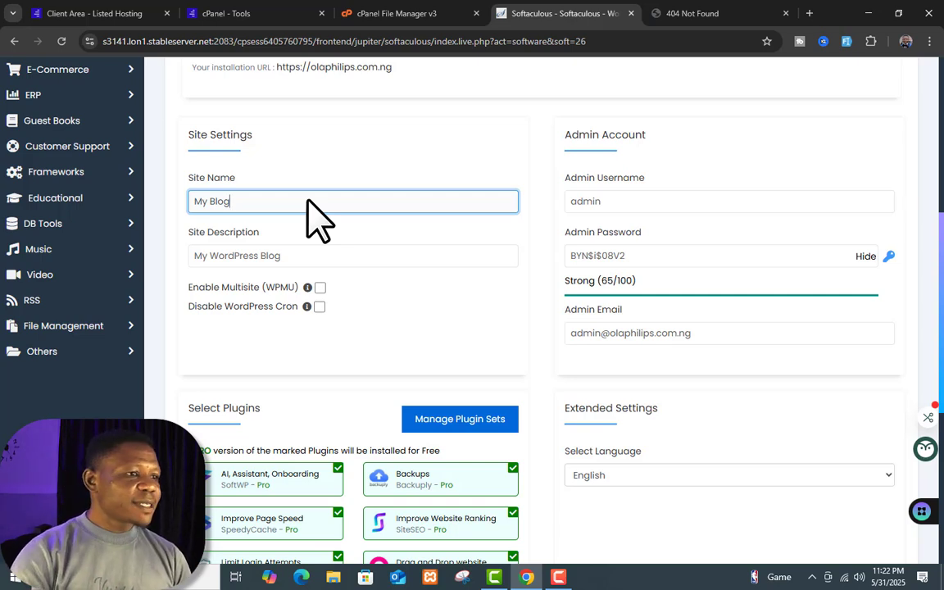
click(336, 257)
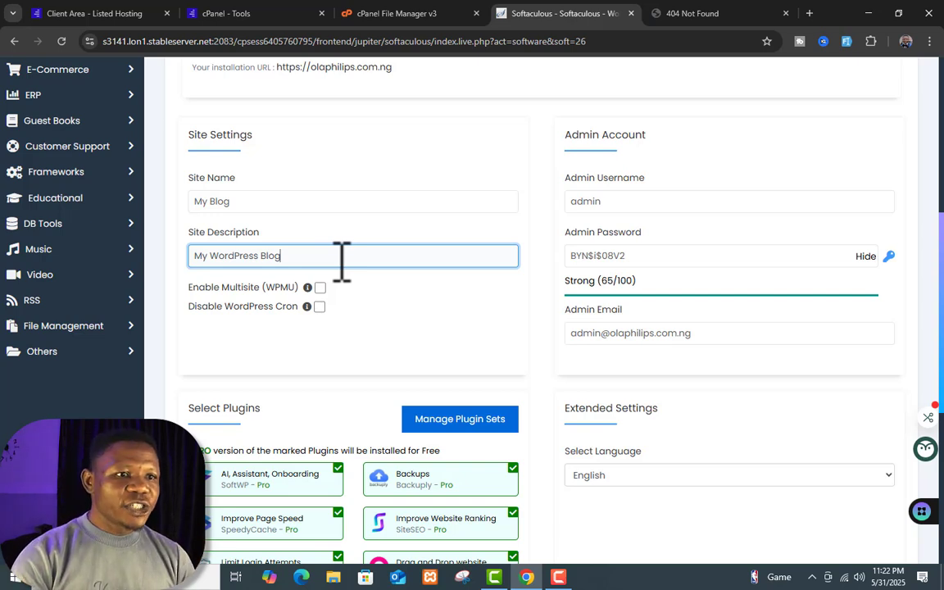
click(661, 197)
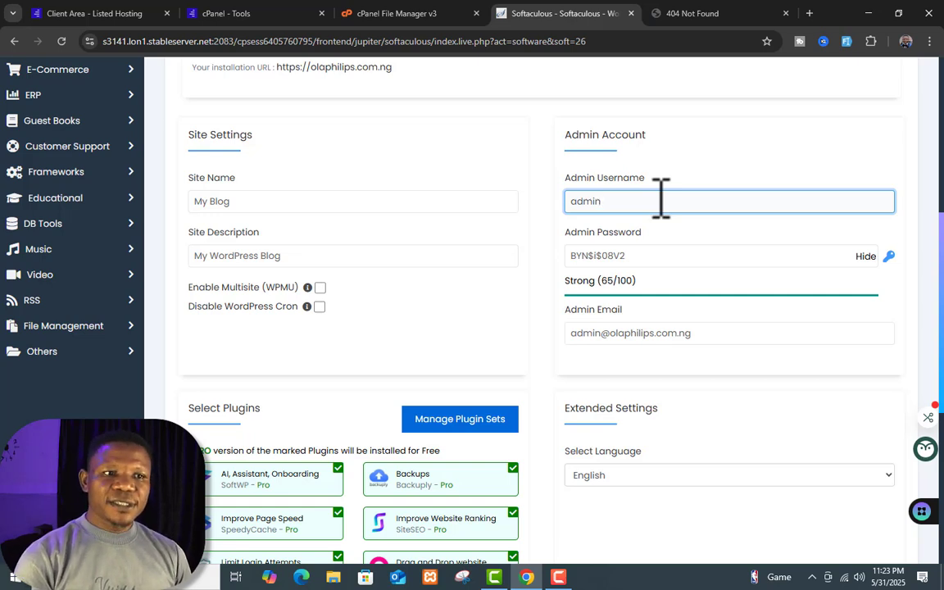
triple_click(692, 254)
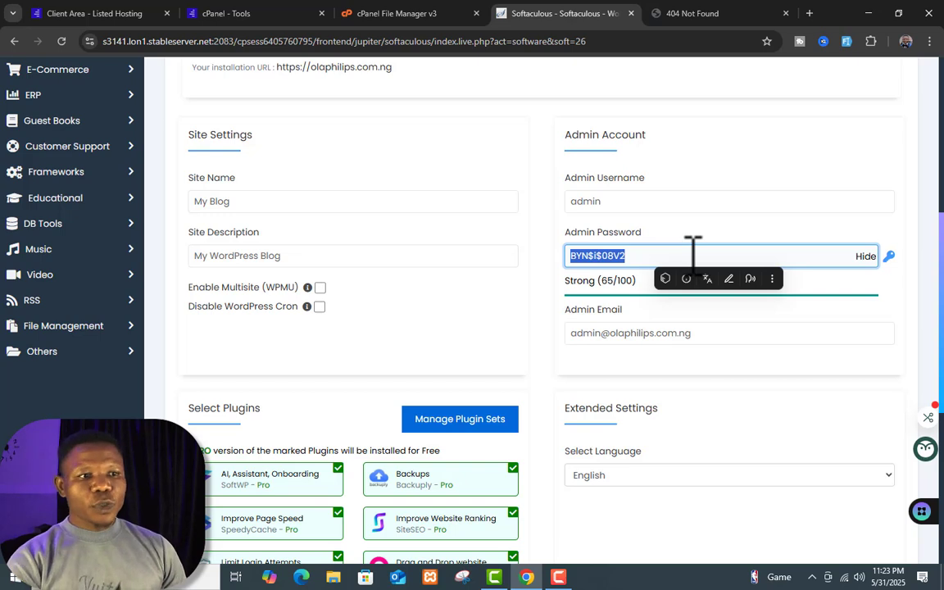
click(695, 254)
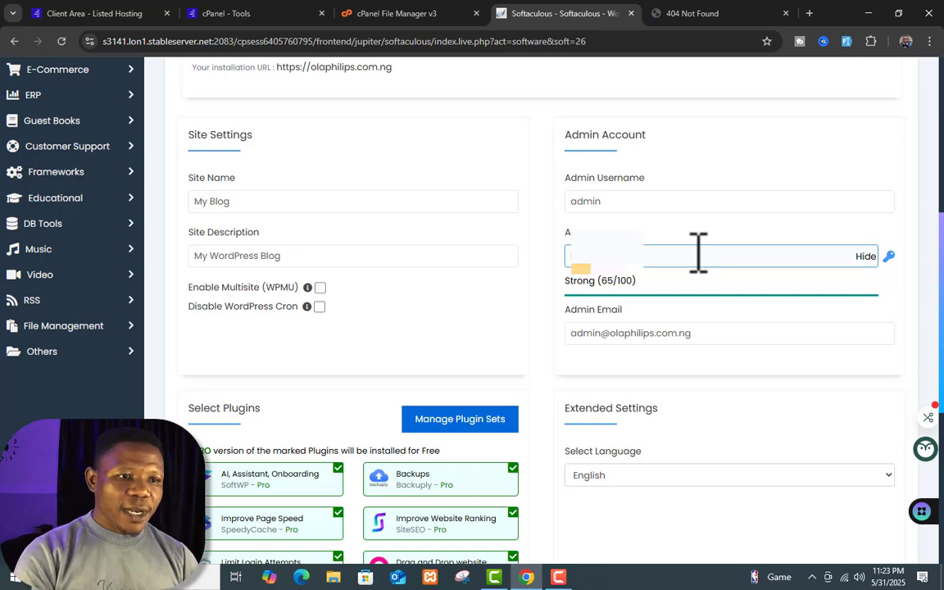
triple_click(697, 254)
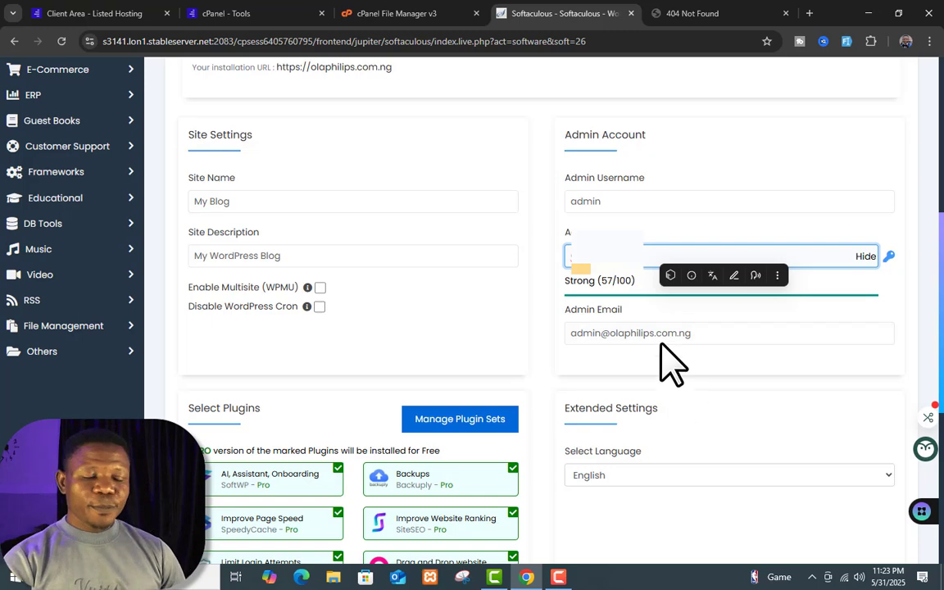
click(679, 314)
Step: Check the admin e-mail and keep English as the site language
scroll(724, 336, down, 1)
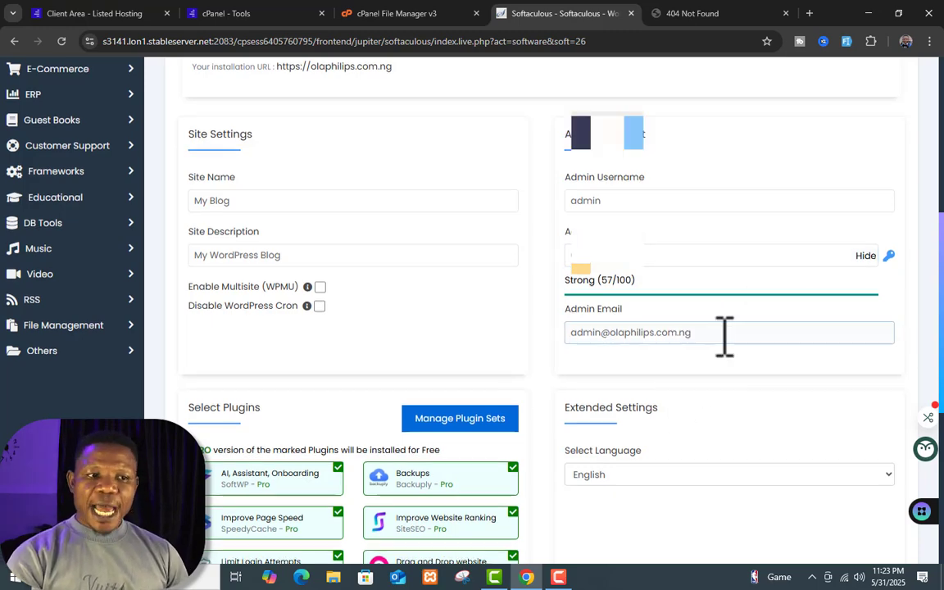
scroll(725, 336, down, 3)
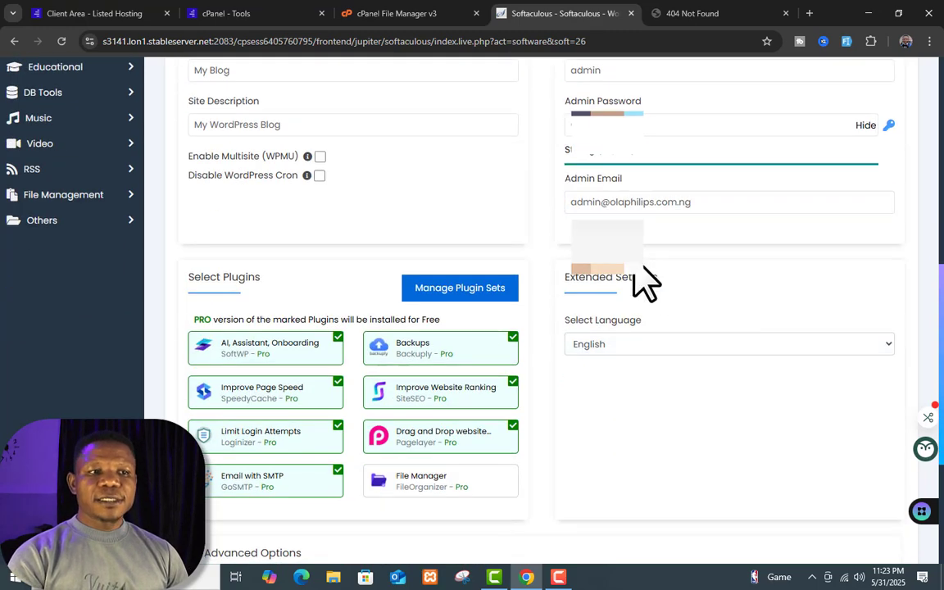
click(751, 205)
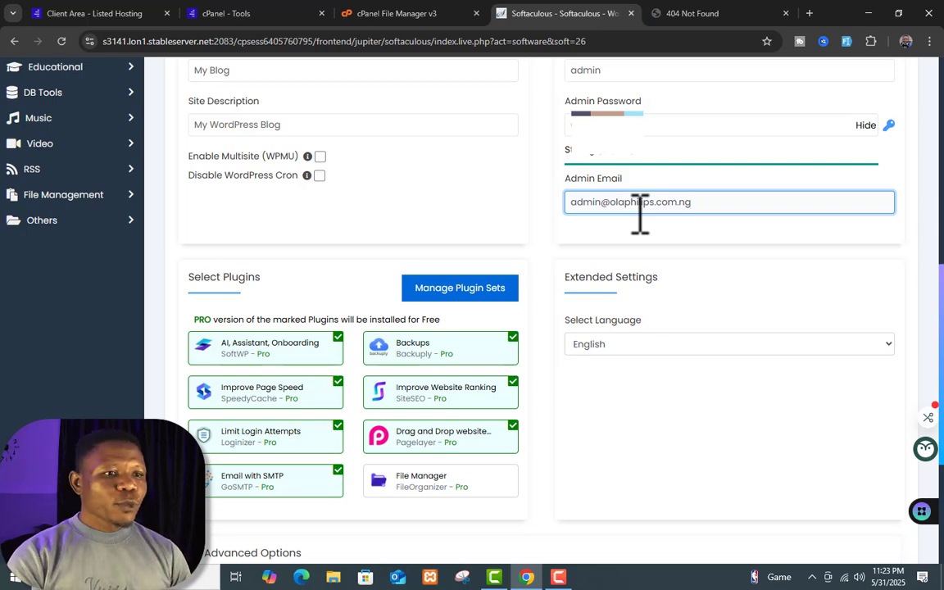
scroll(640, 215, down, 3)
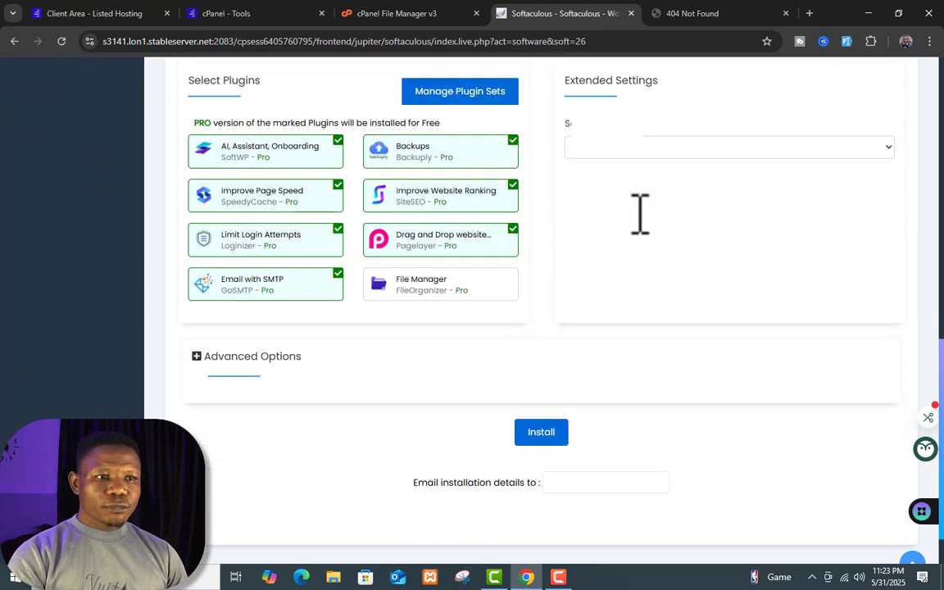
scroll(640, 215, up, 1)
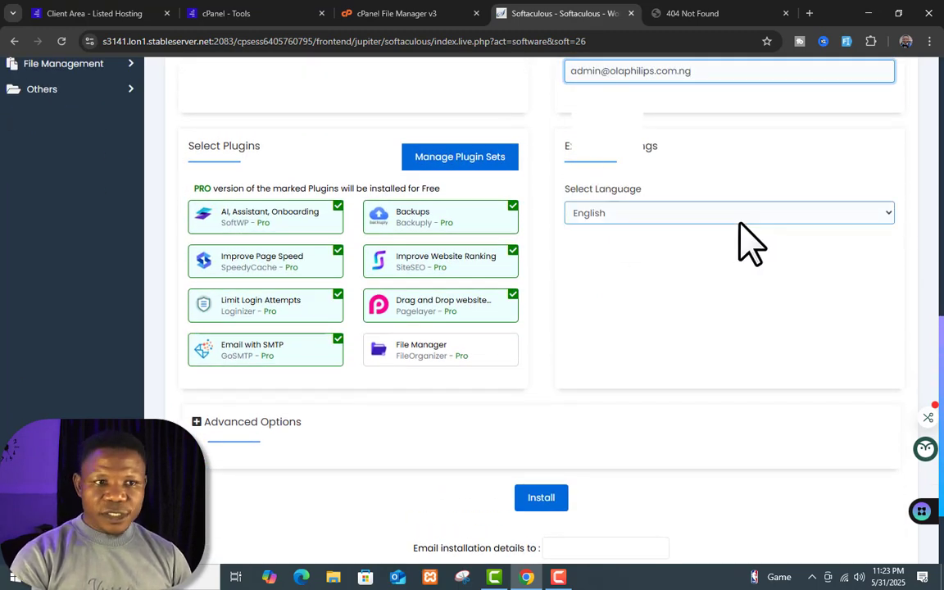
click(739, 217)
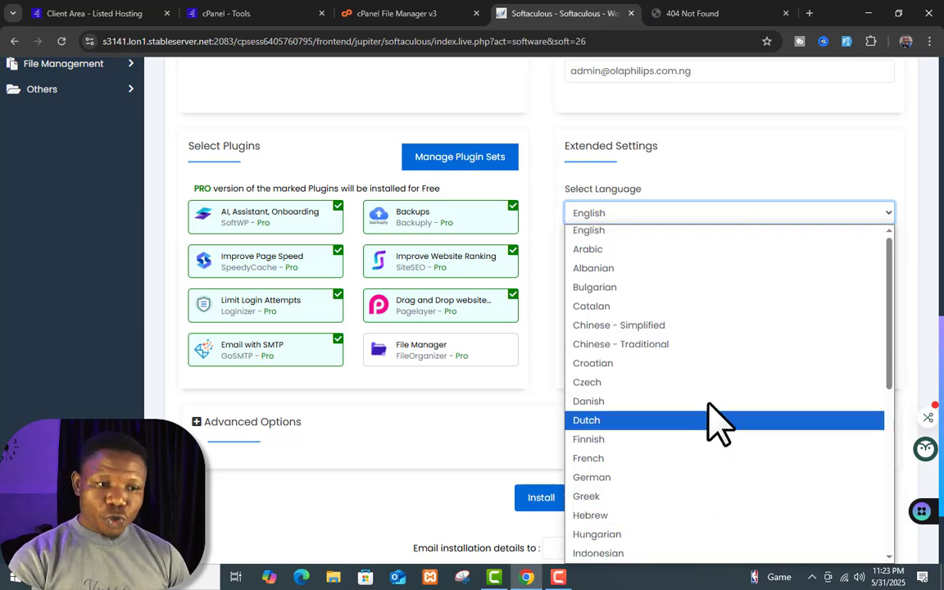
scroll(708, 393, down, 5)
scroll(697, 361, up, 5)
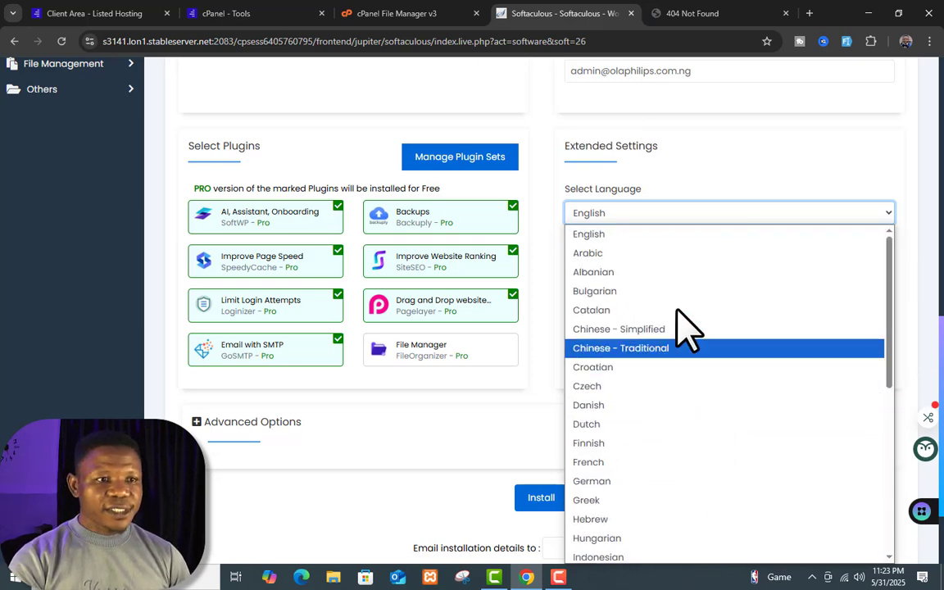
click(723, 192)
scroll(680, 292, down, 2)
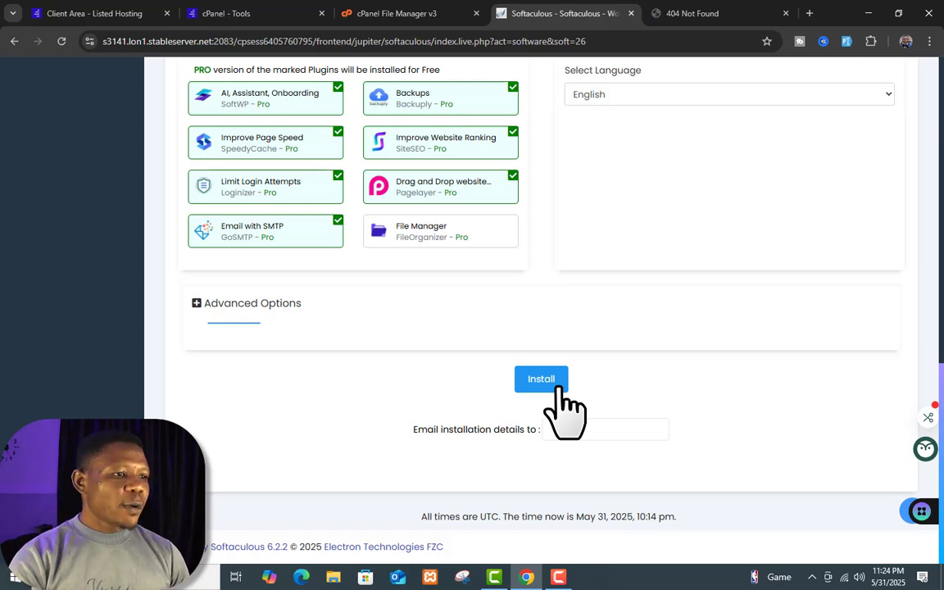
Step: In Advanced Options, change the database name to philips and the table prefix to old_
click(197, 303)
scroll(442, 368, down, 2)
click(382, 250)
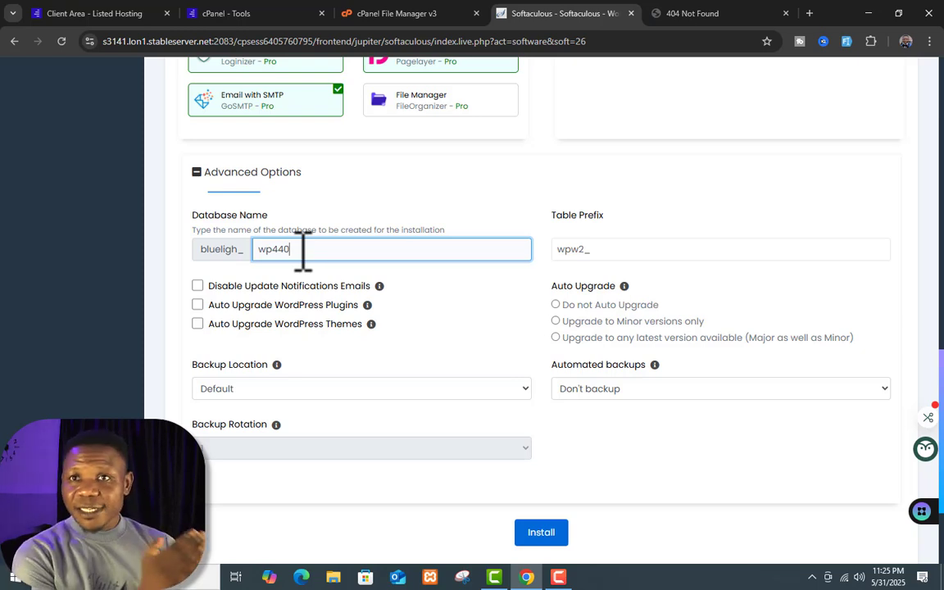
key(BackSpace)
key(BackSpace)
key(BackSpace)
key(BackSpace)
key(BackSpace)
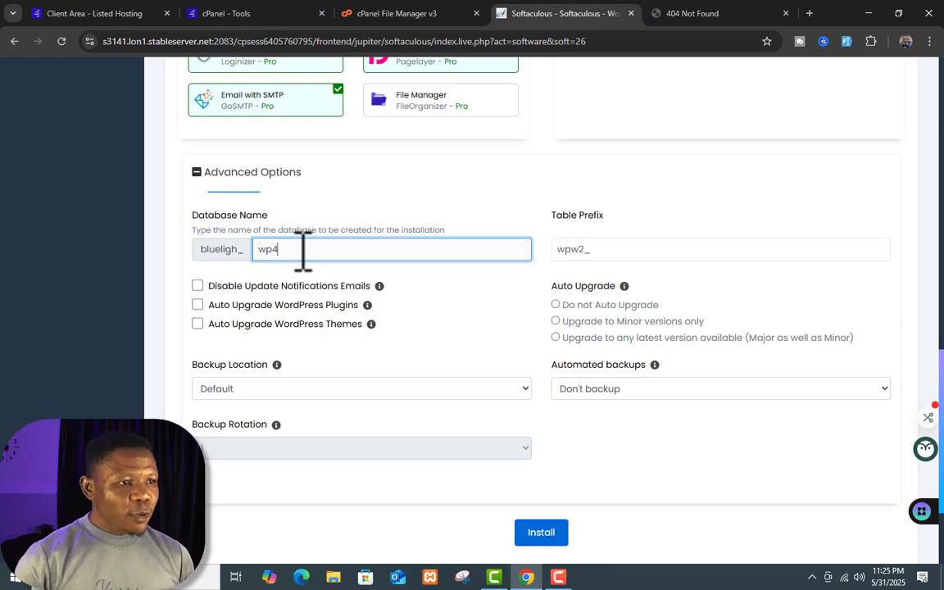
text(philips)
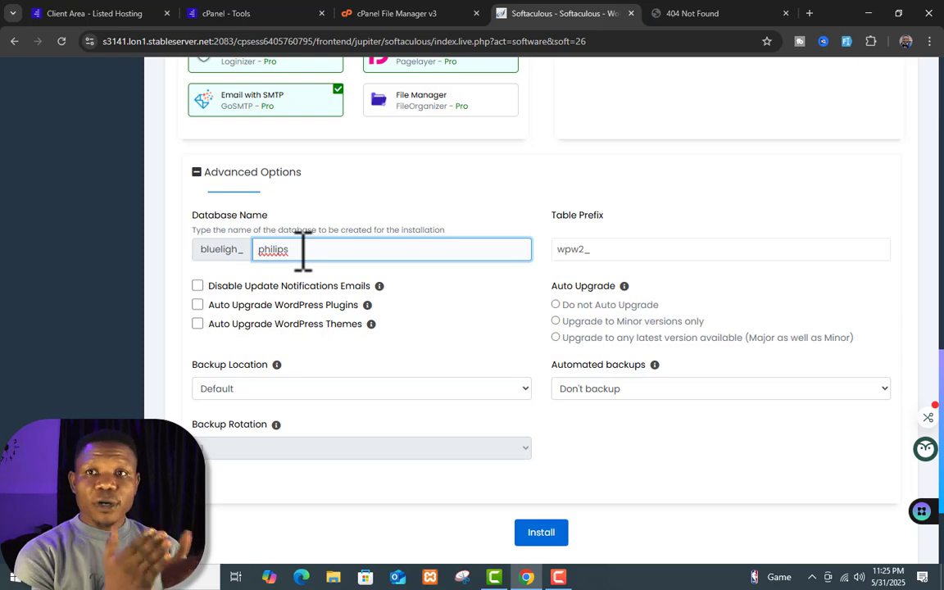
click(591, 250)
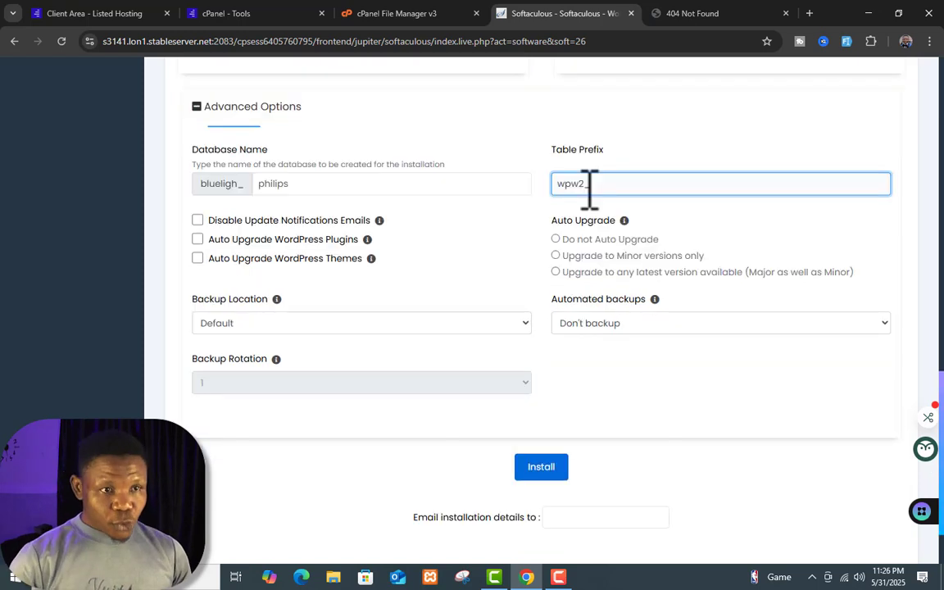
key(BackSpace)
key(BackSpace)
key(BackSpace)
key(BackSpace)
text(old)
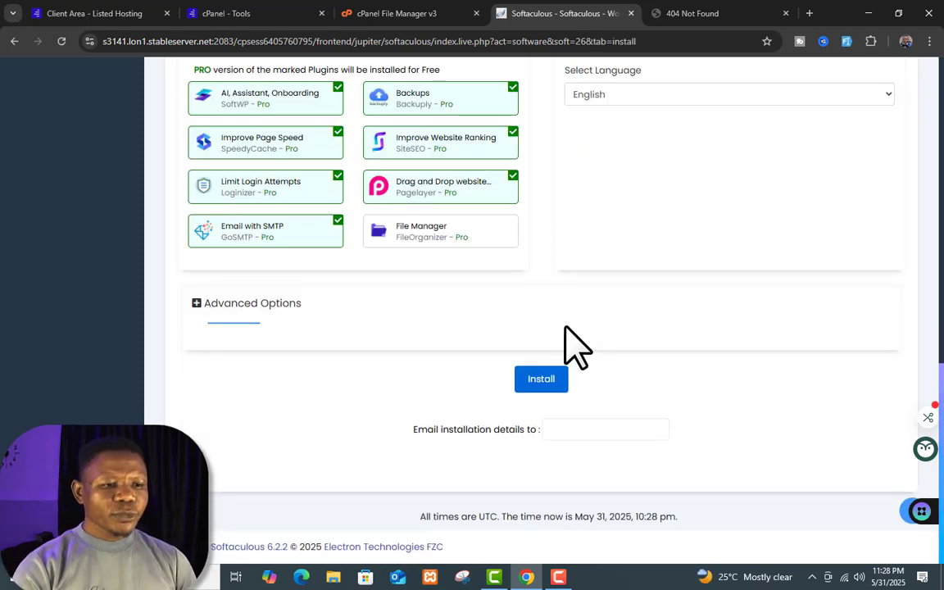
Step: Install WordPress and review the installed-successfully confirmation page
click(531, 380)
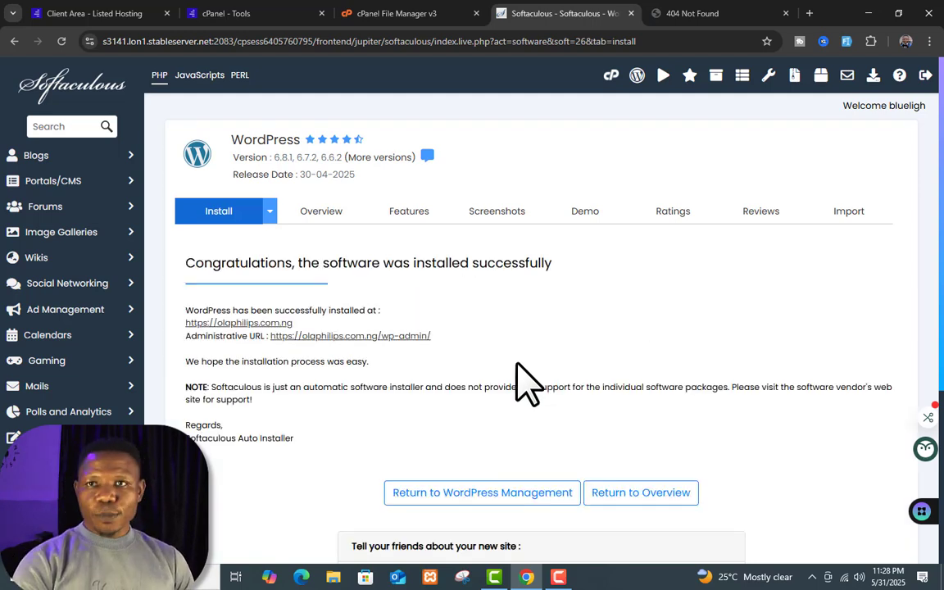
scroll(381, 358, down, 1)
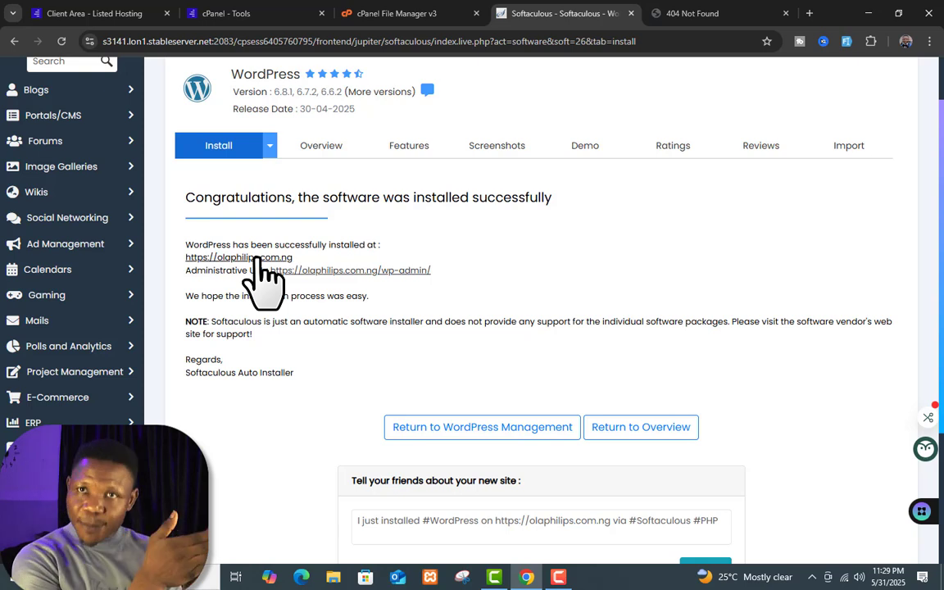
Step: Reload the site tab to confirm My Blog with its Hello world! post now loads
click(713, 15)
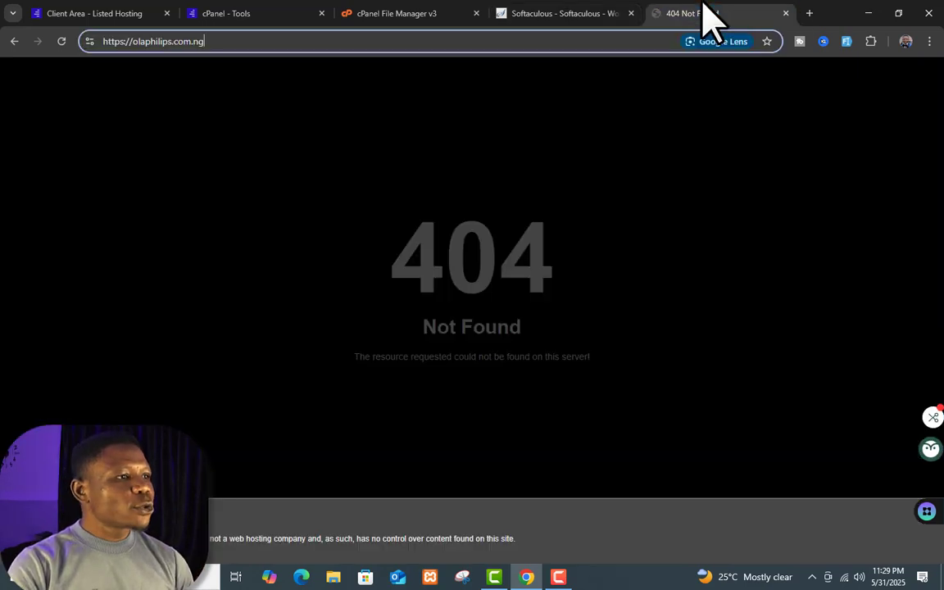
click(62, 41)
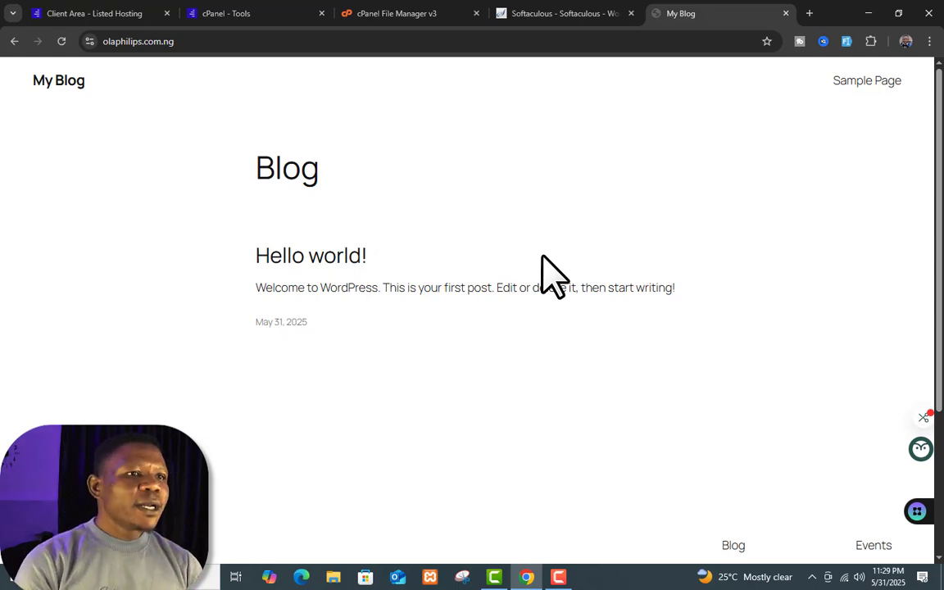
click(541, 11)
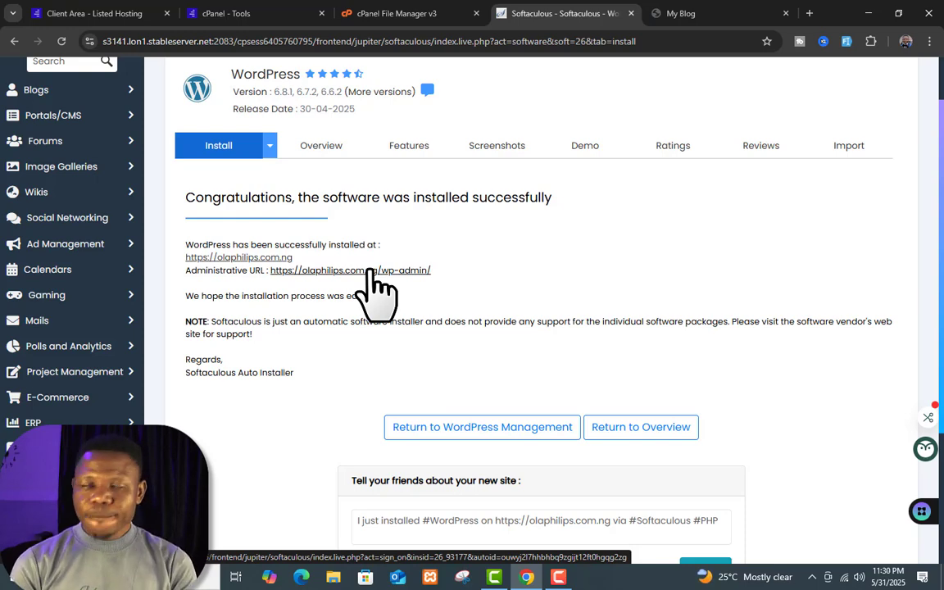
click(668, 15)
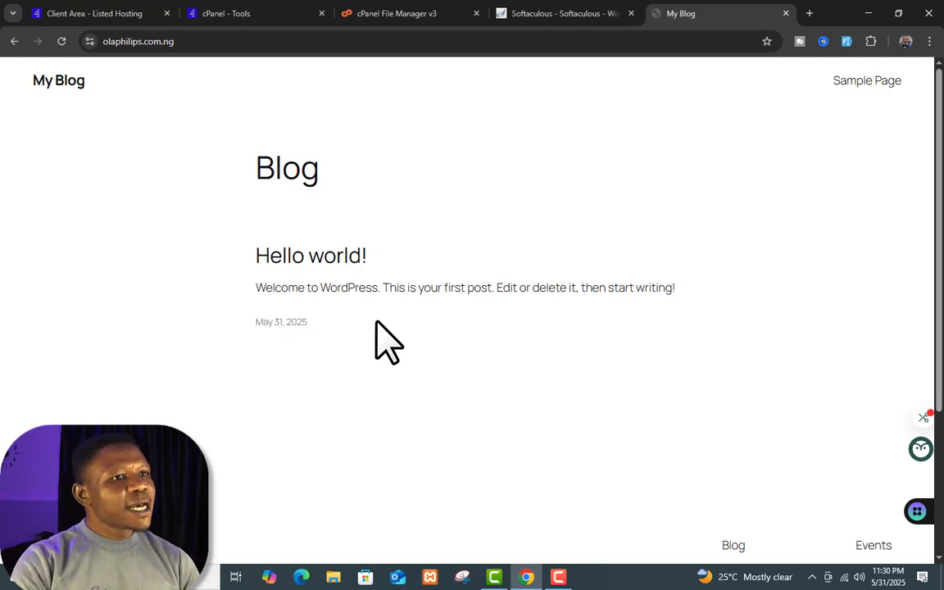
click(529, 13)
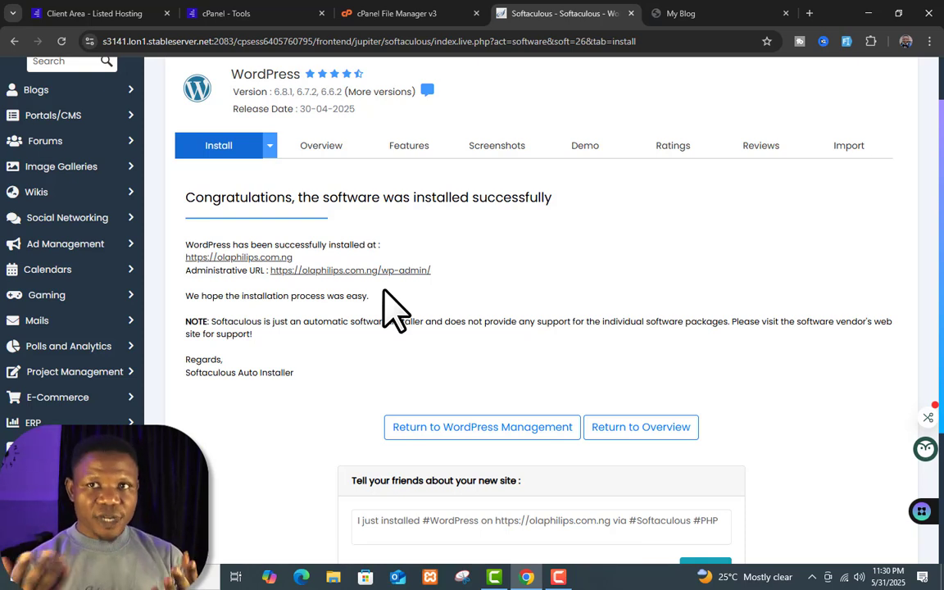
click(679, 14)
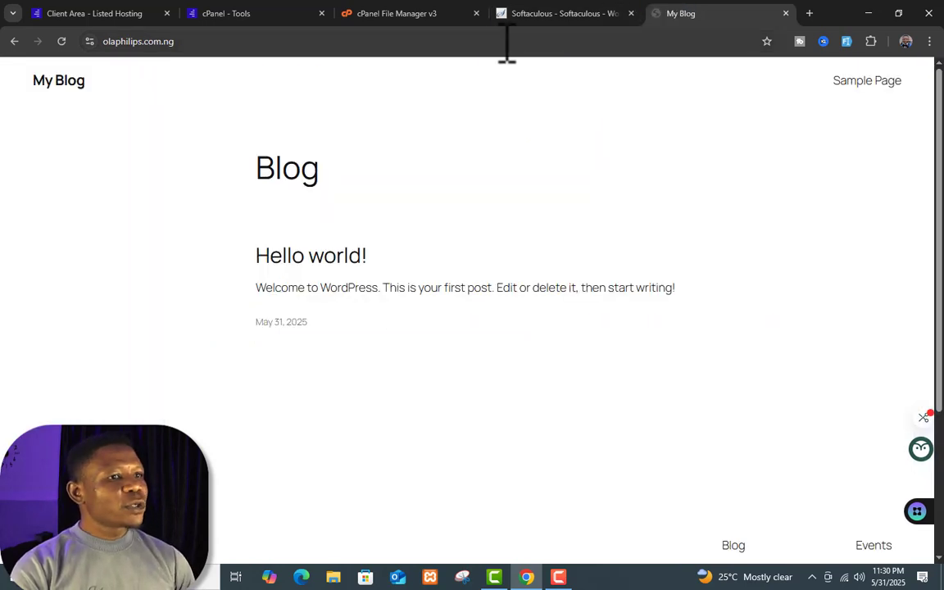
click(486, 47)
click(486, 46)
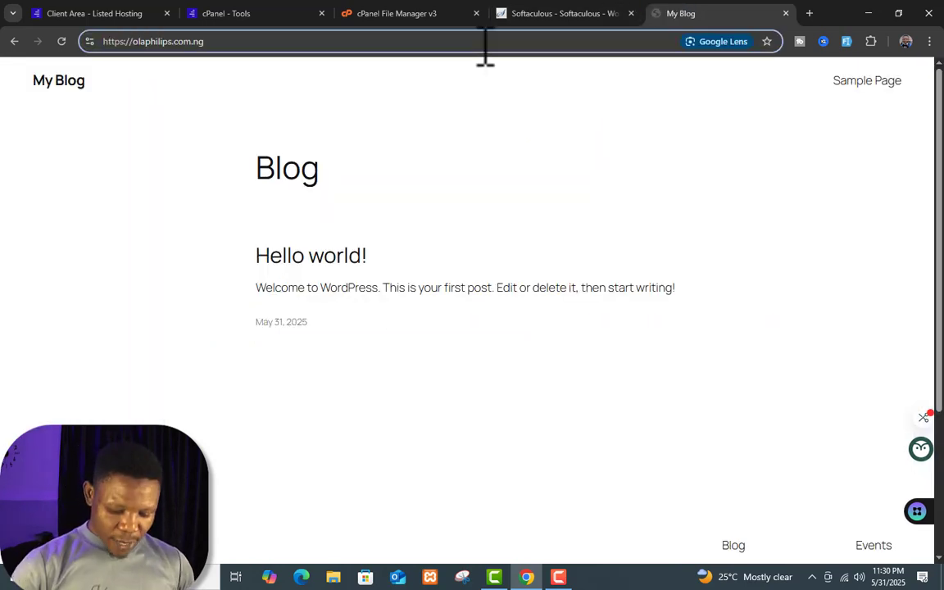
Step: Go to /wp-admin and sign in with username admin and the account password
text(/wp)
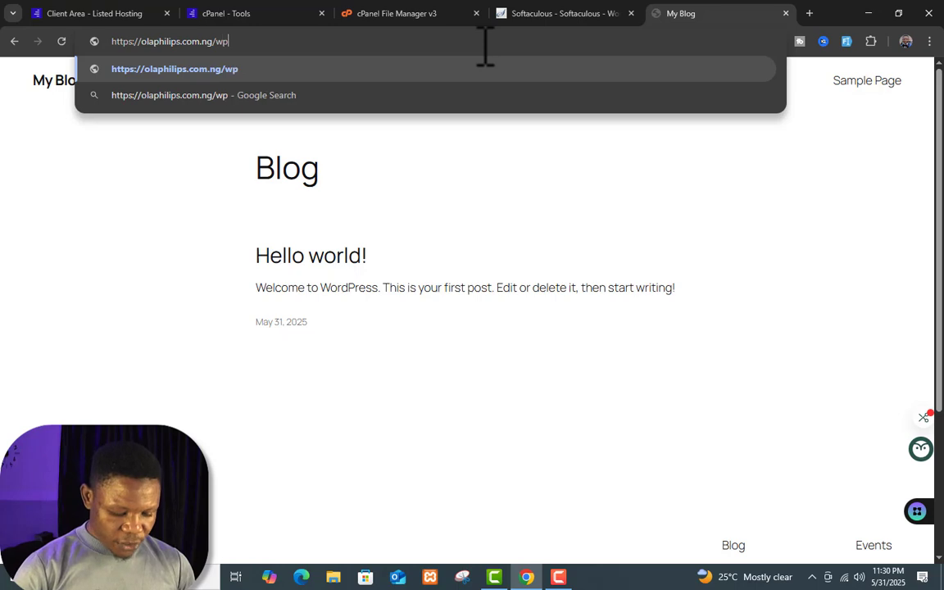
text(-ad)
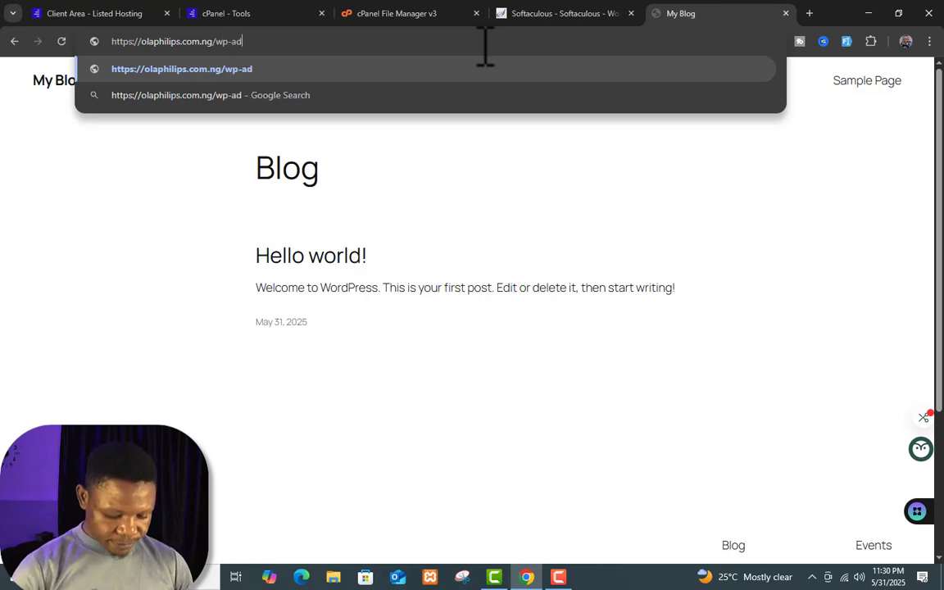
text(min)
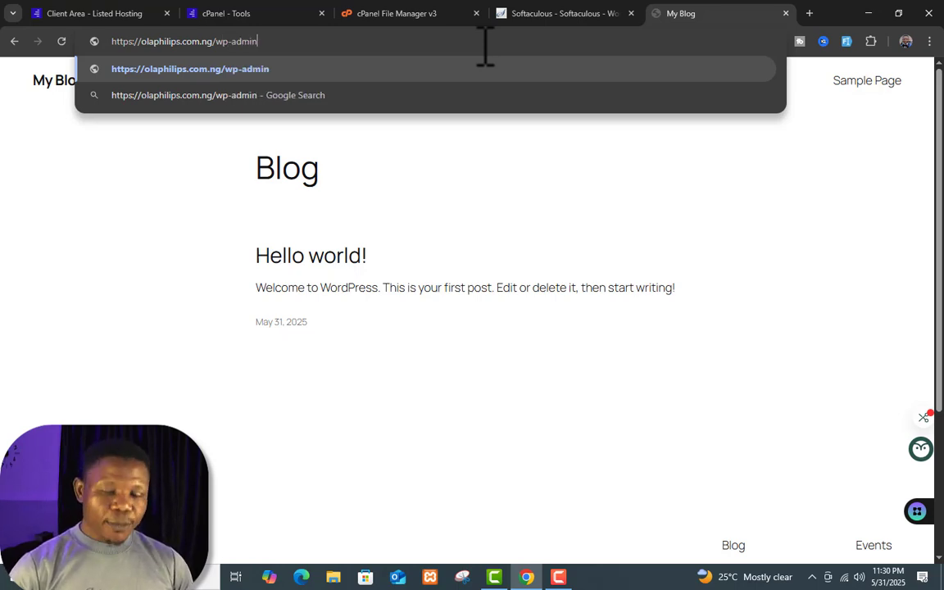
key(Return)
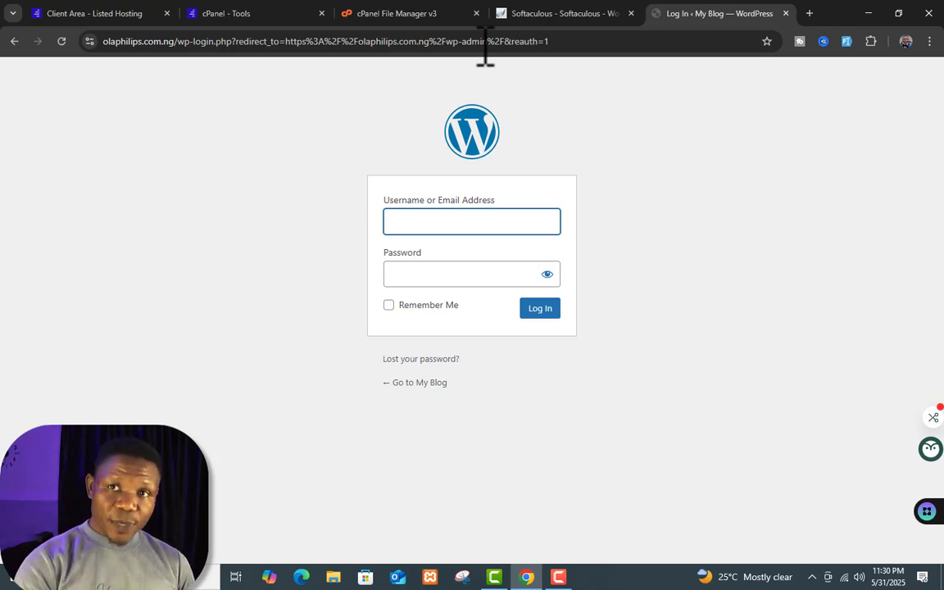
click(485, 223)
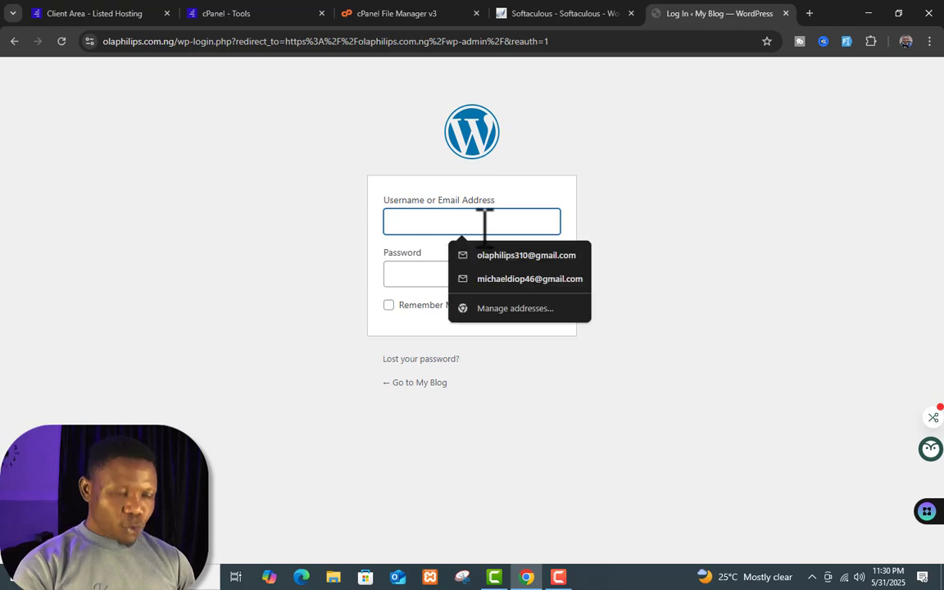
text(admin)
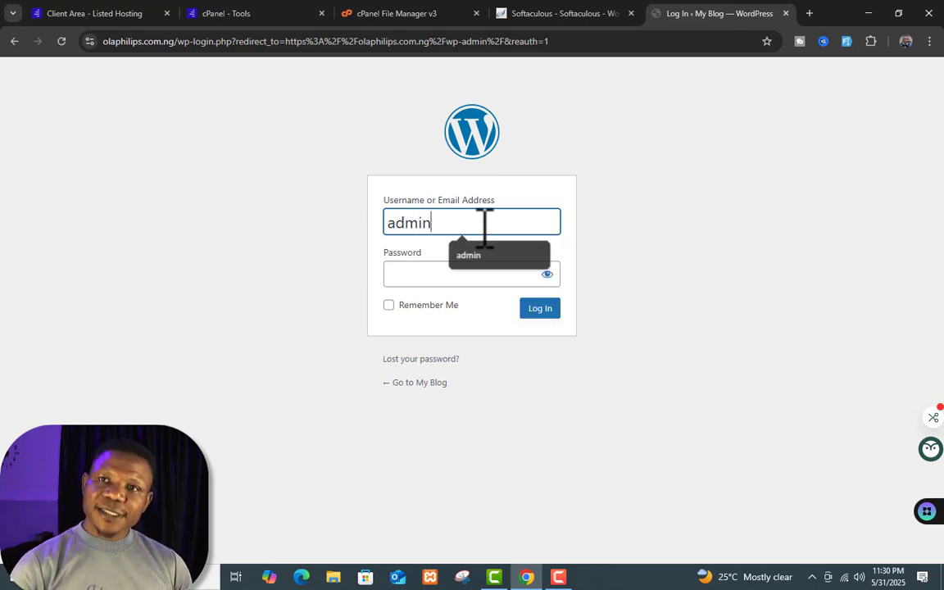
key(Tab)
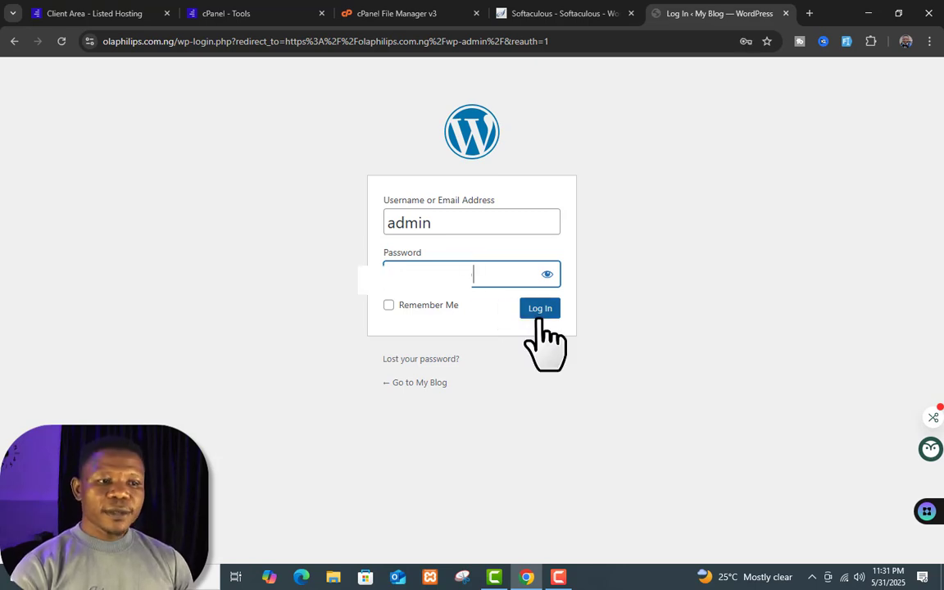
click(539, 313)
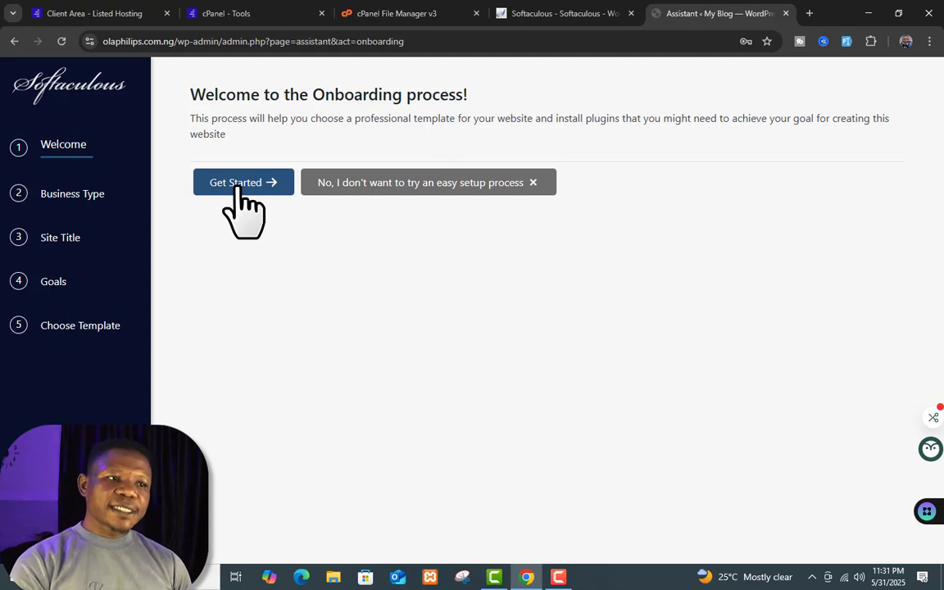
Step: Skip the easy setup, view the live site in a new tab, and return to the Assistant page
click(401, 191)
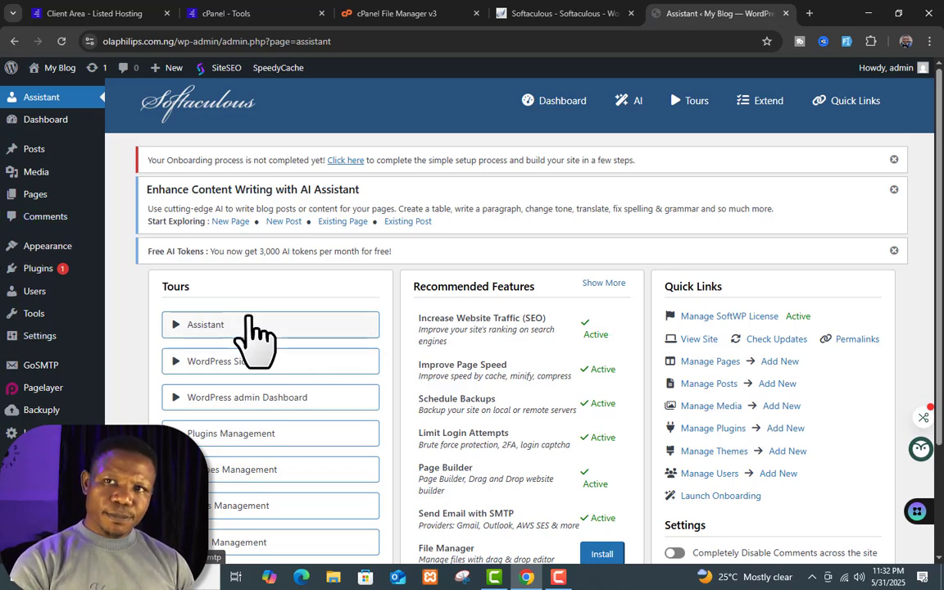
mouse_move(54, 86)
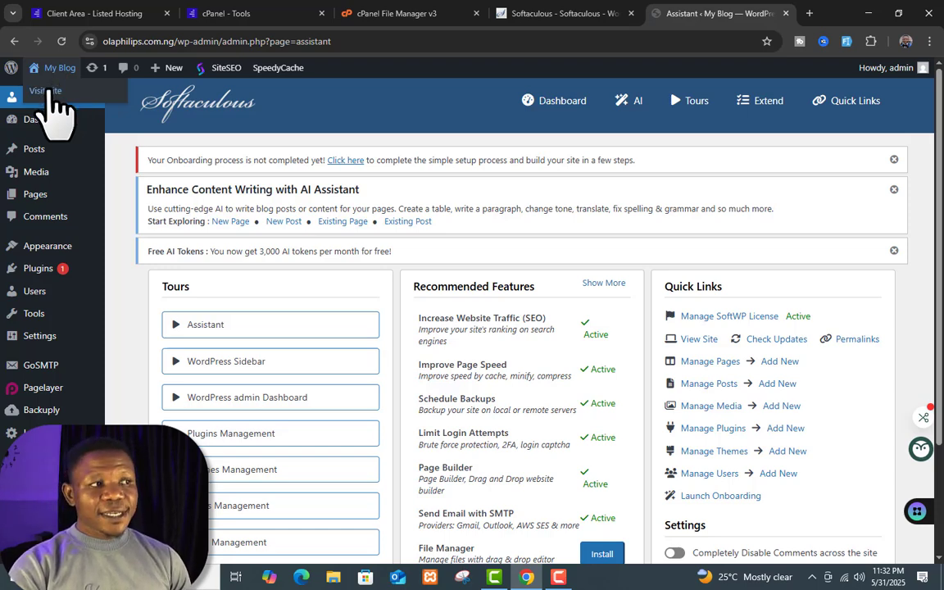
right_click(49, 92)
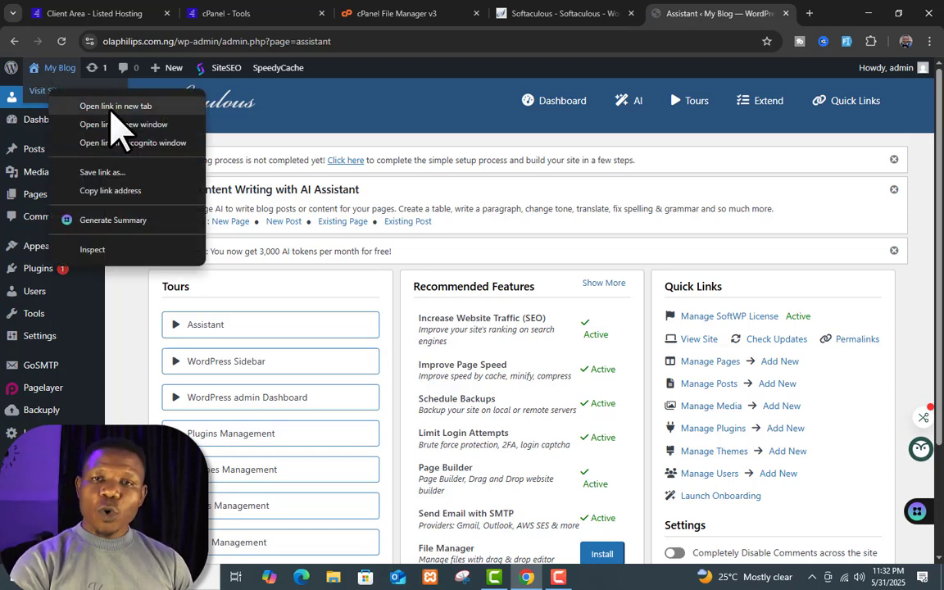
click(113, 107)
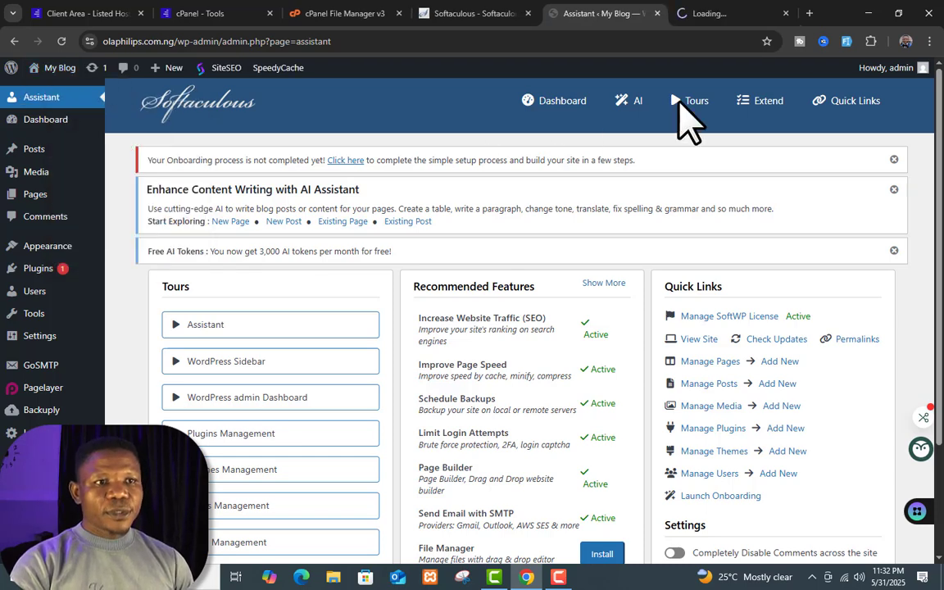
click(722, 15)
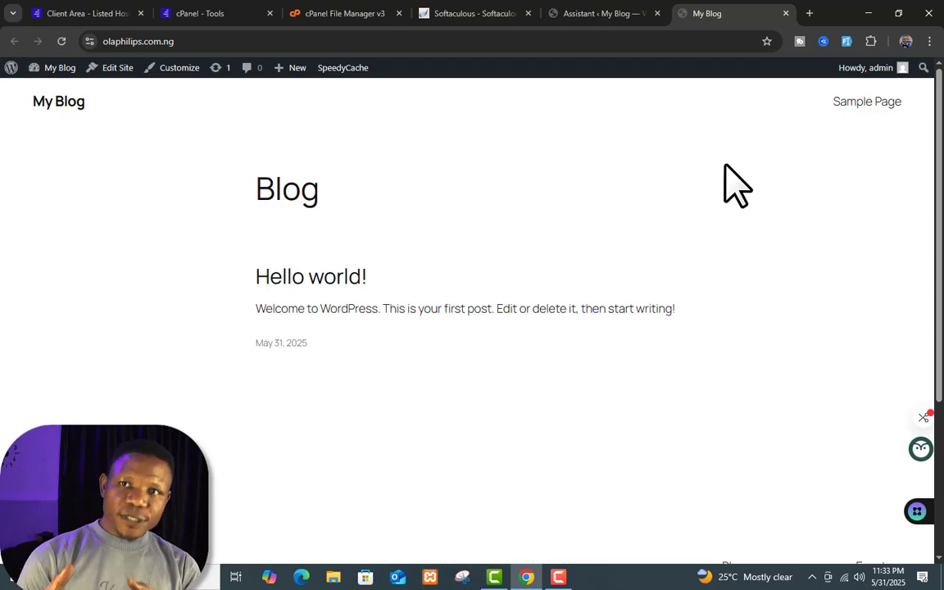
click(623, 12)
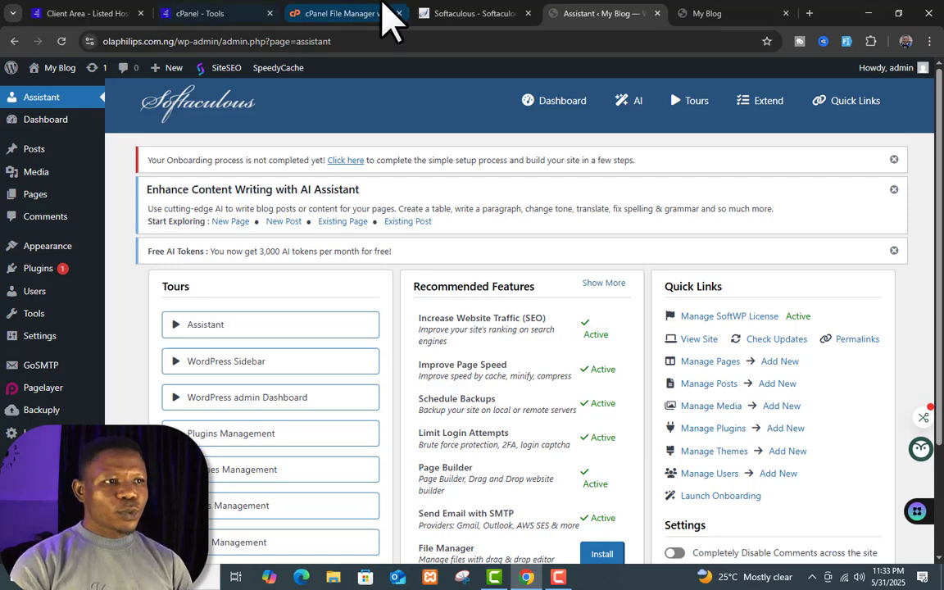
Step: Refresh File Manager to list wp-admin, wp-content and wp-config.php, then confirm the blog still loads
click(385, 16)
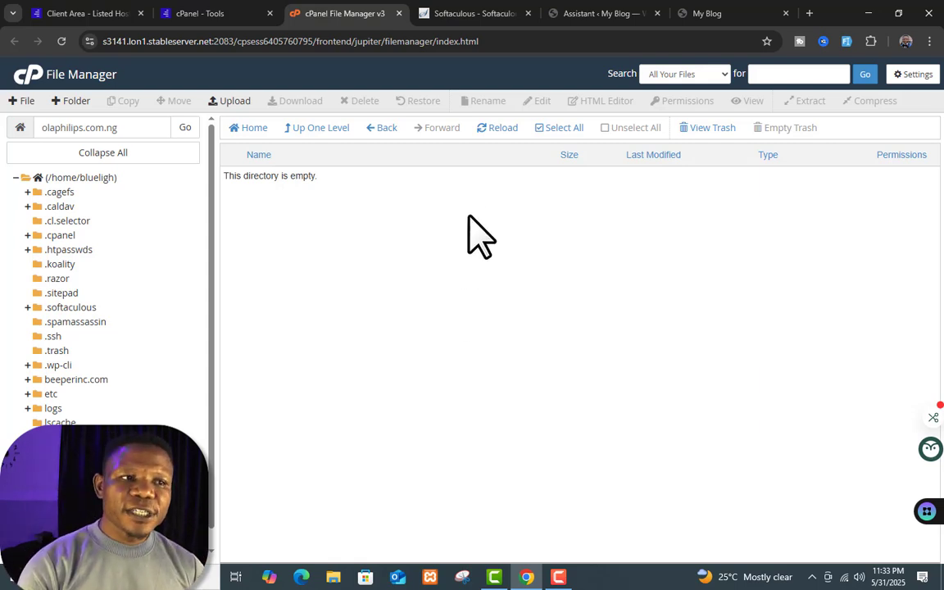
click(505, 128)
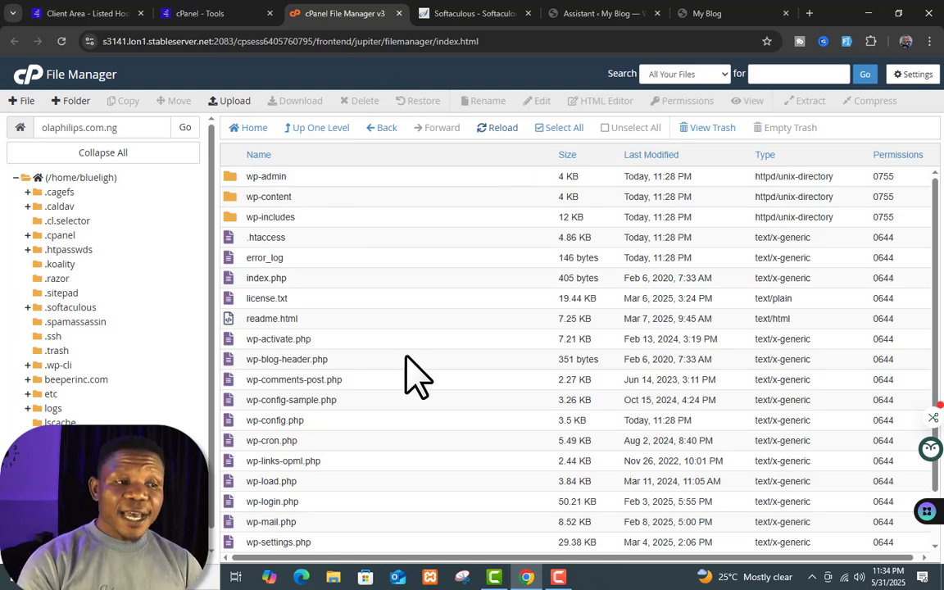
scroll(410, 365, down, 1)
scroll(408, 358, up, 1)
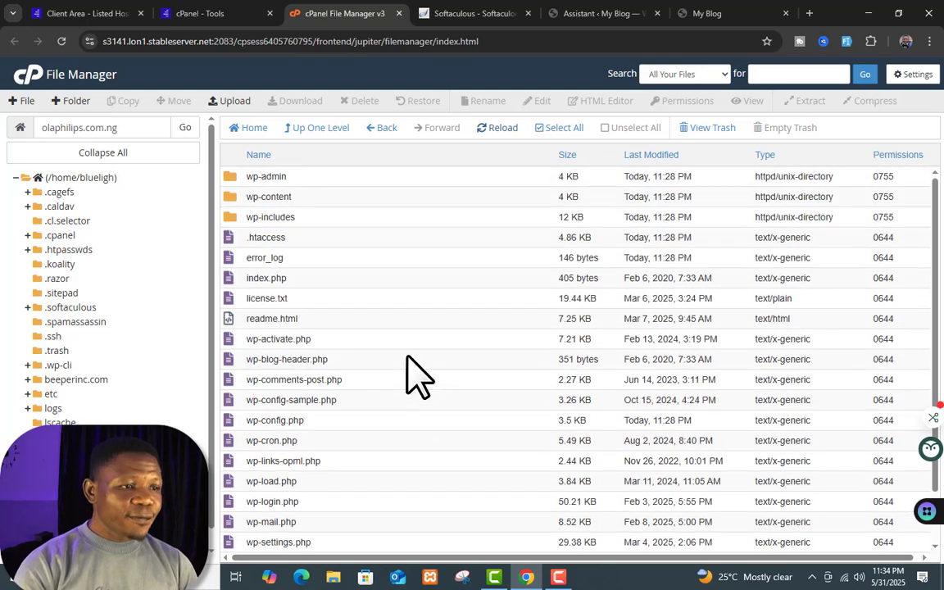
click(707, 13)
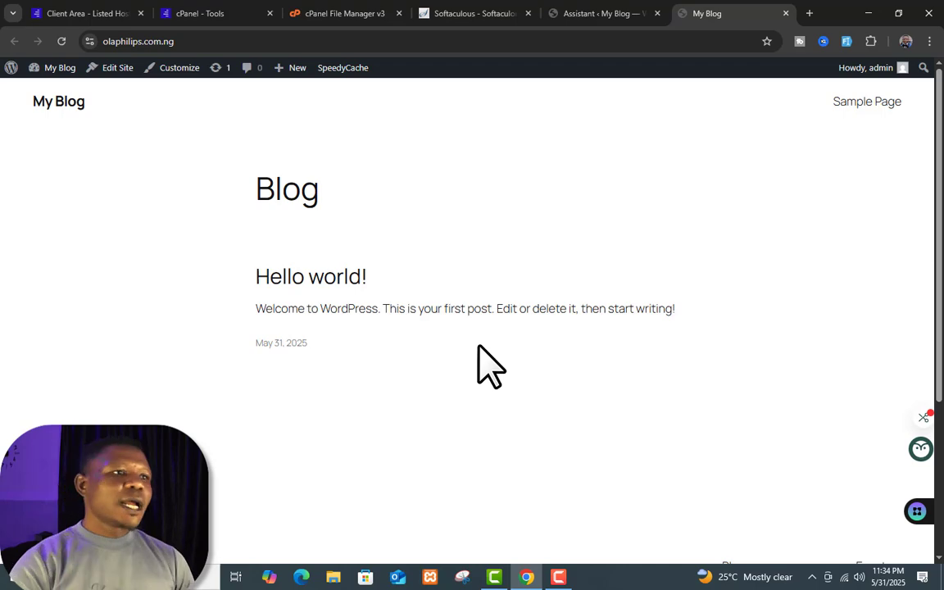
click(392, 8)
Step: Compress wp-config.php as a Zip archive, producing wp-config.php.zip (1.86 KB) beside it
scroll(424, 363, down, 1)
right_click(423, 363)
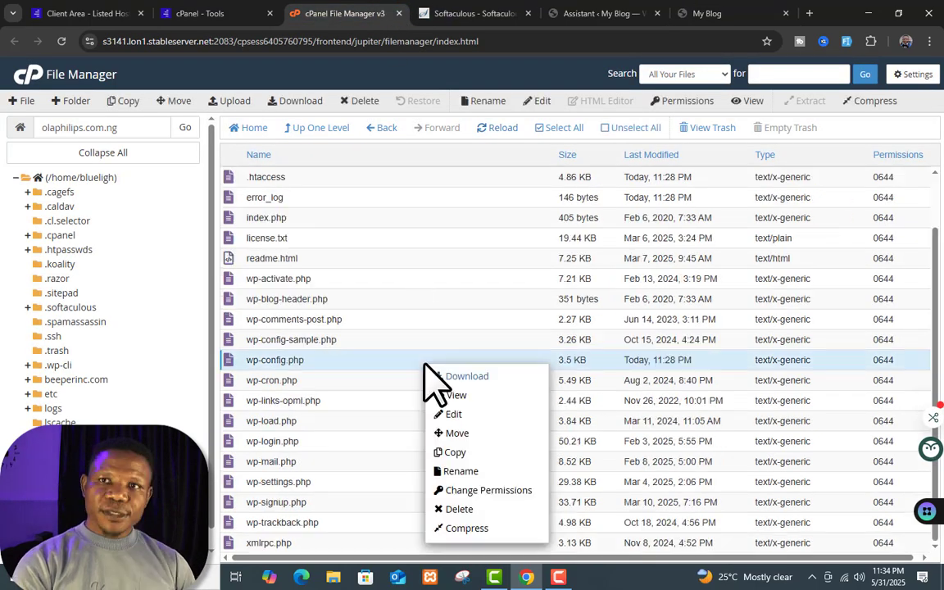
click(481, 529)
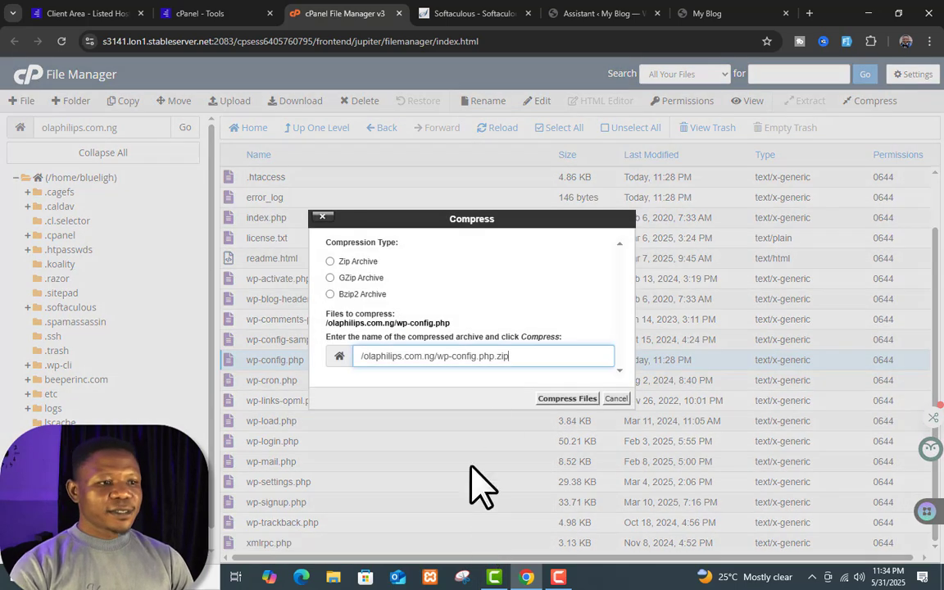
click(334, 262)
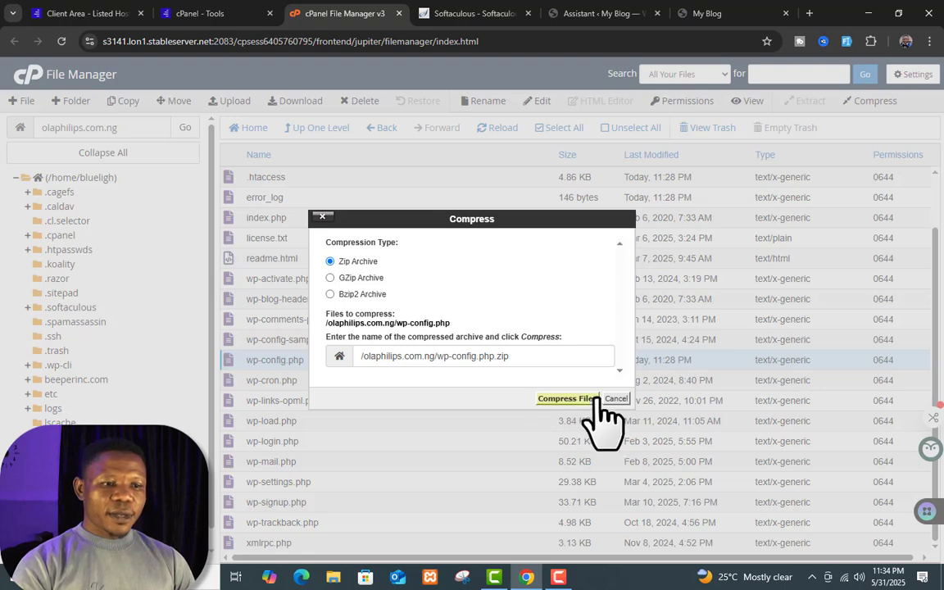
click(572, 399)
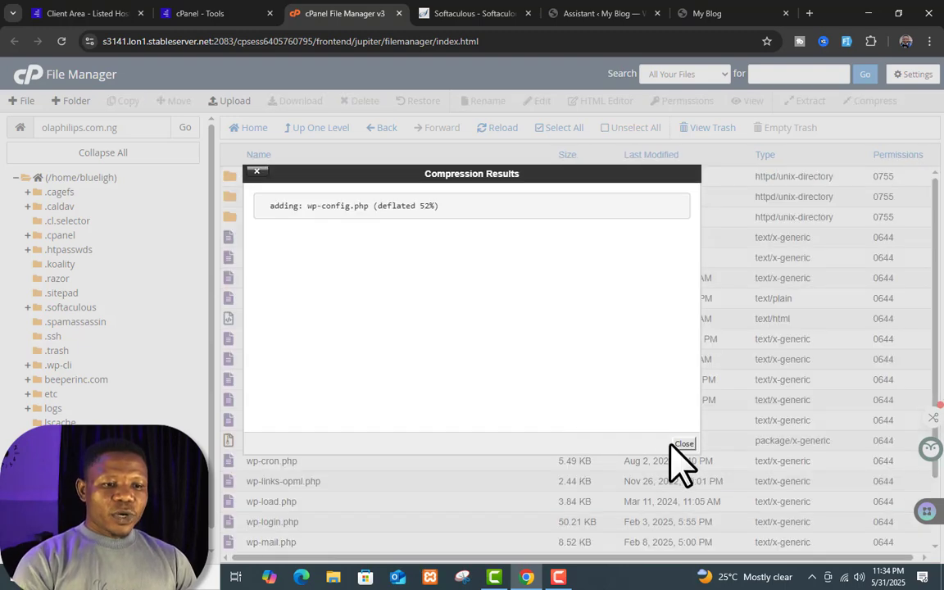
click(685, 443)
scroll(492, 431, down, 2)
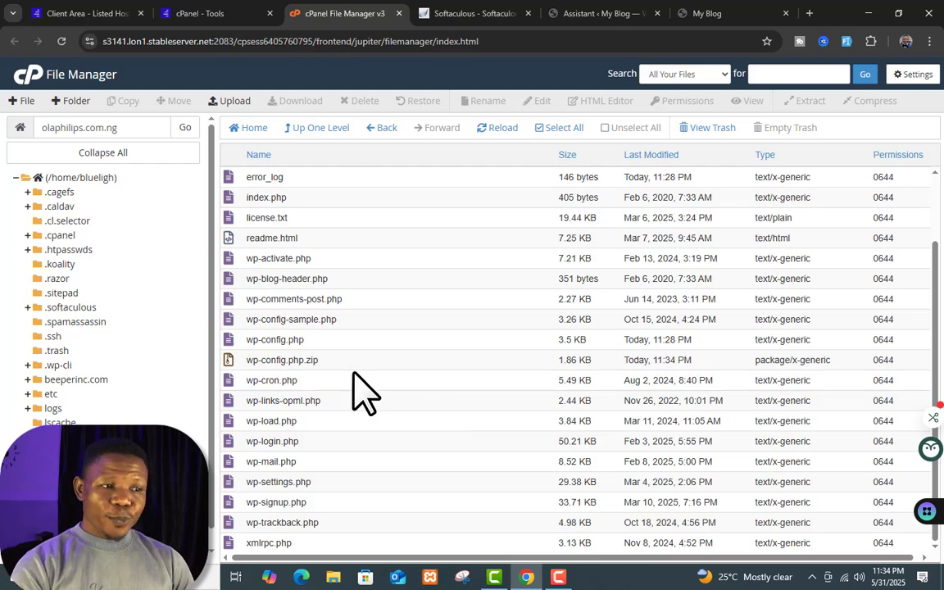
scroll(361, 392, up, 2)
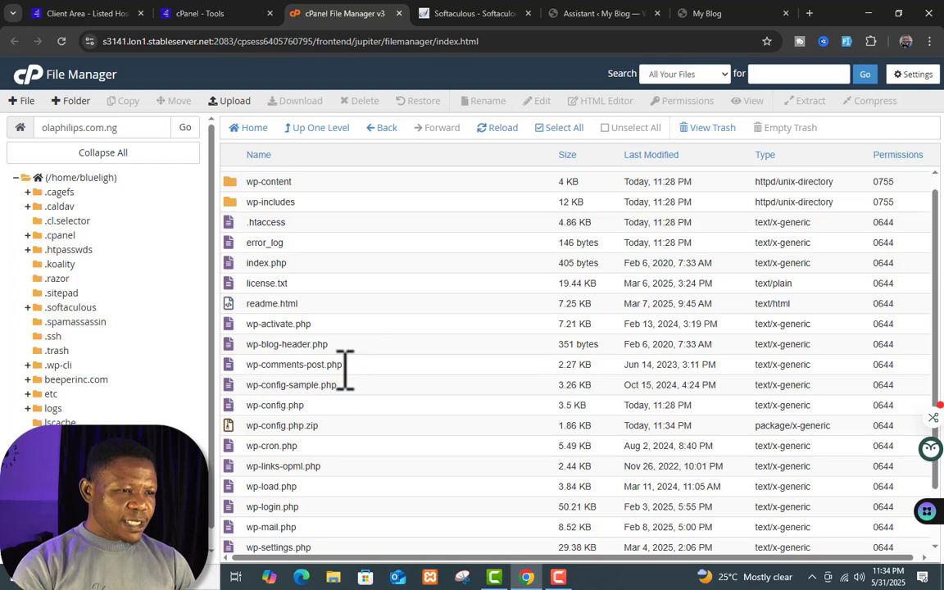
Step: Delete wp-config.php permanently, skipping the trash, then go to the My Blog tab
click(347, 403)
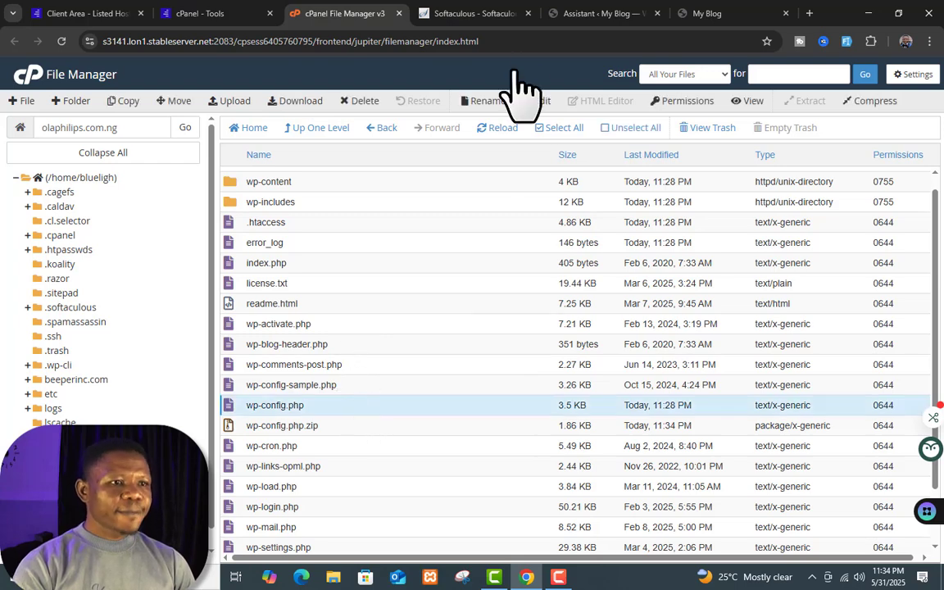
click(365, 102)
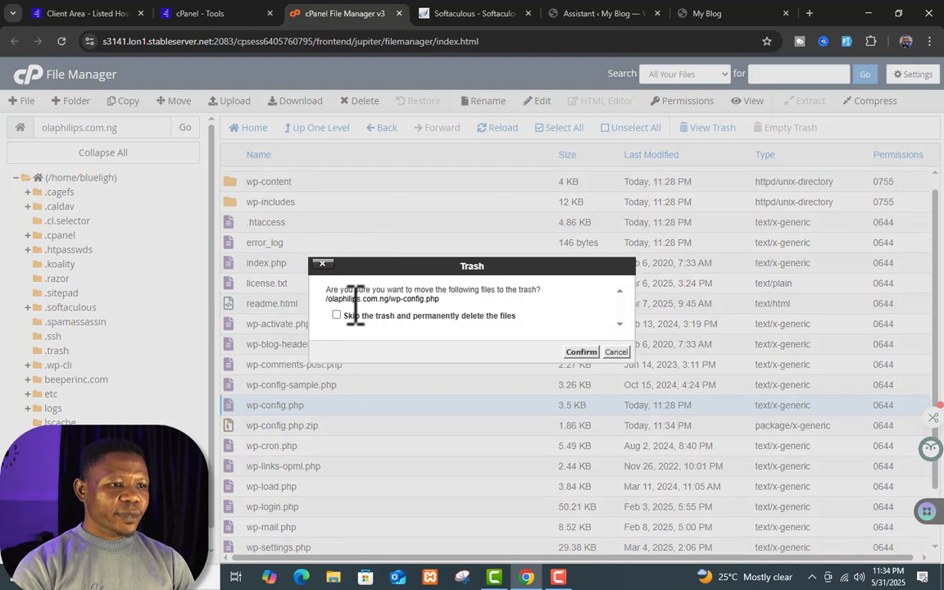
click(336, 316)
click(583, 354)
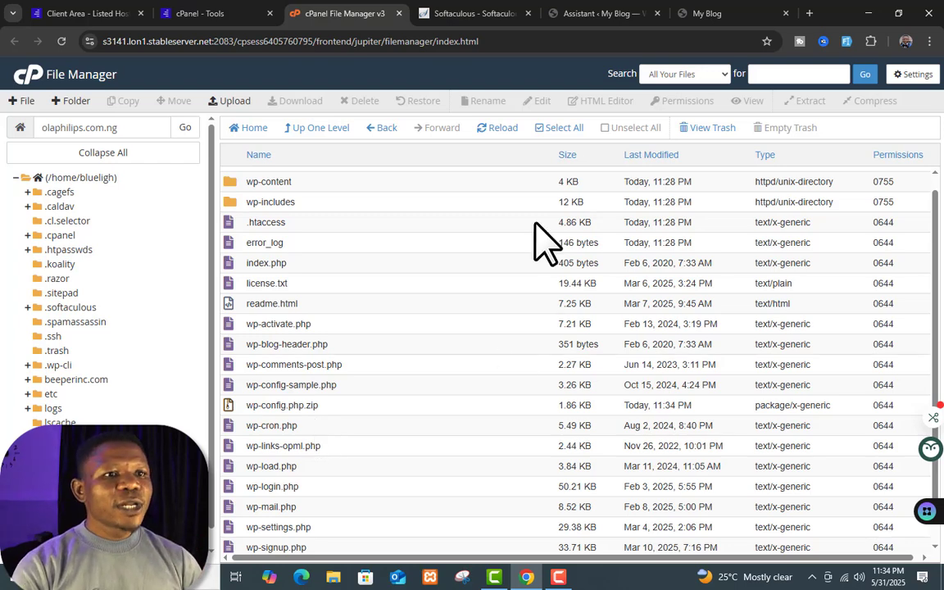
click(740, 11)
Step: Reload olaphilips.com.ng to confirm it now shows the setup-config.php language screen
click(382, 39)
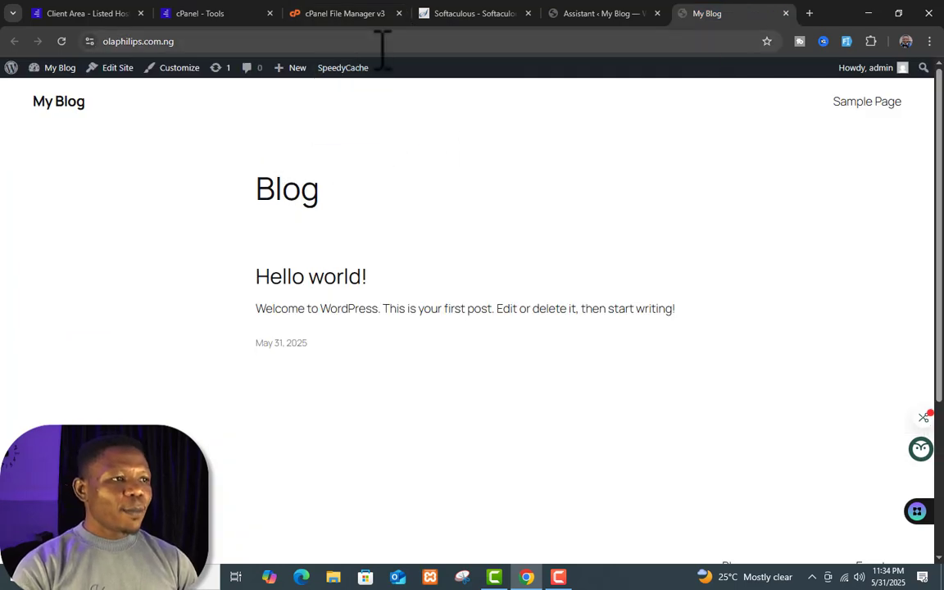
key(Return)
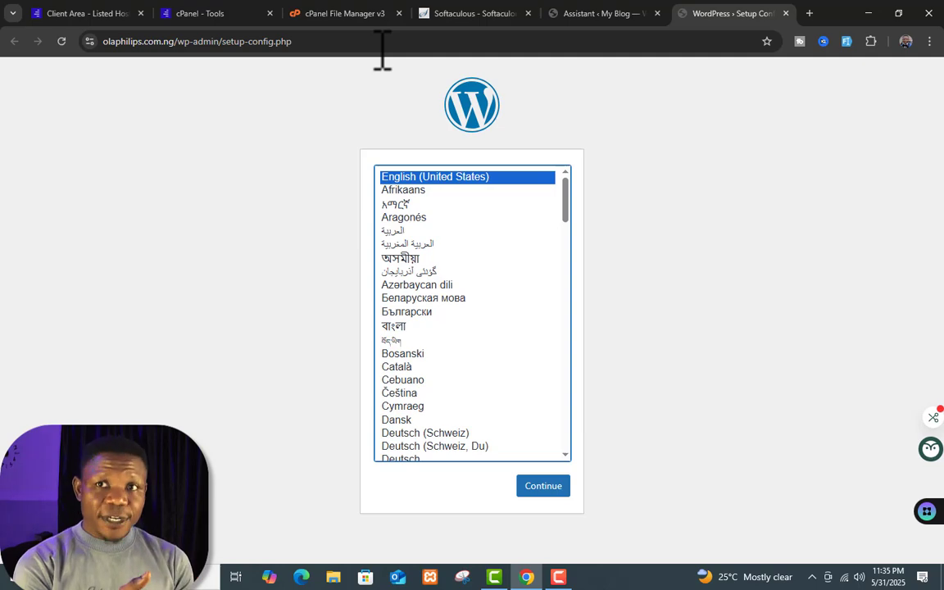
click(434, 14)
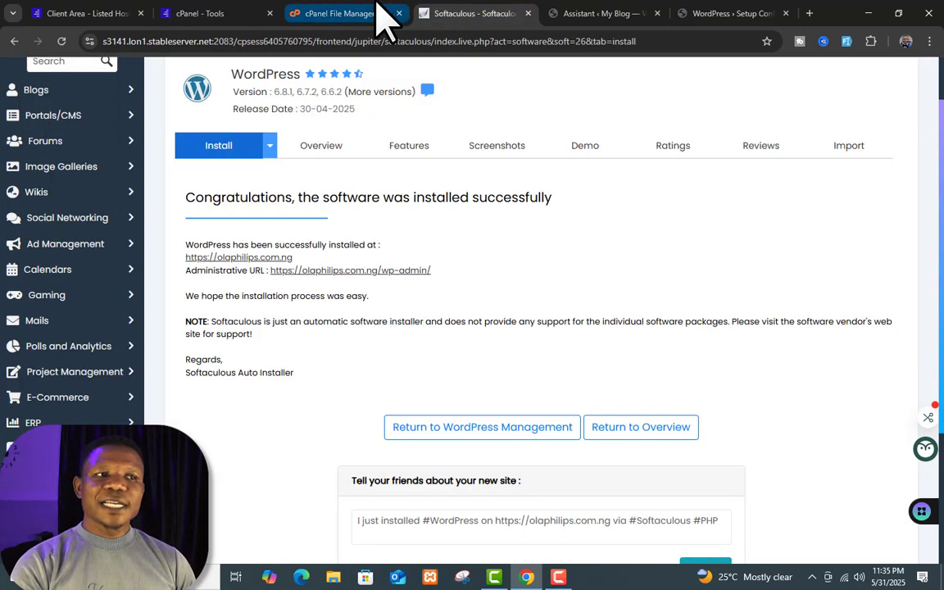
Step: Extract wp-config.php.zip into the site folder, restoring wp-config.php (3.5 KB)
click(378, 14)
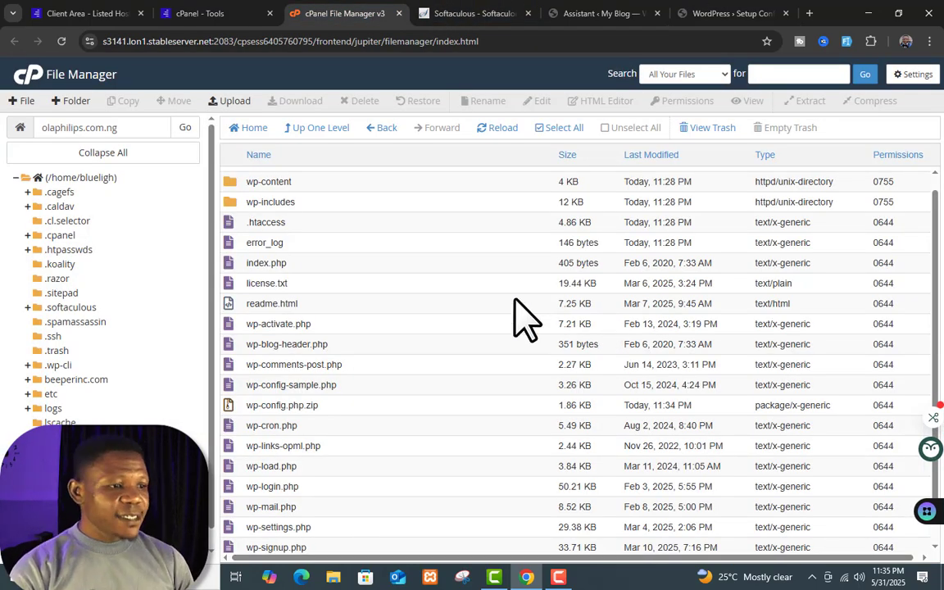
scroll(514, 317, down, 2)
right_click(470, 362)
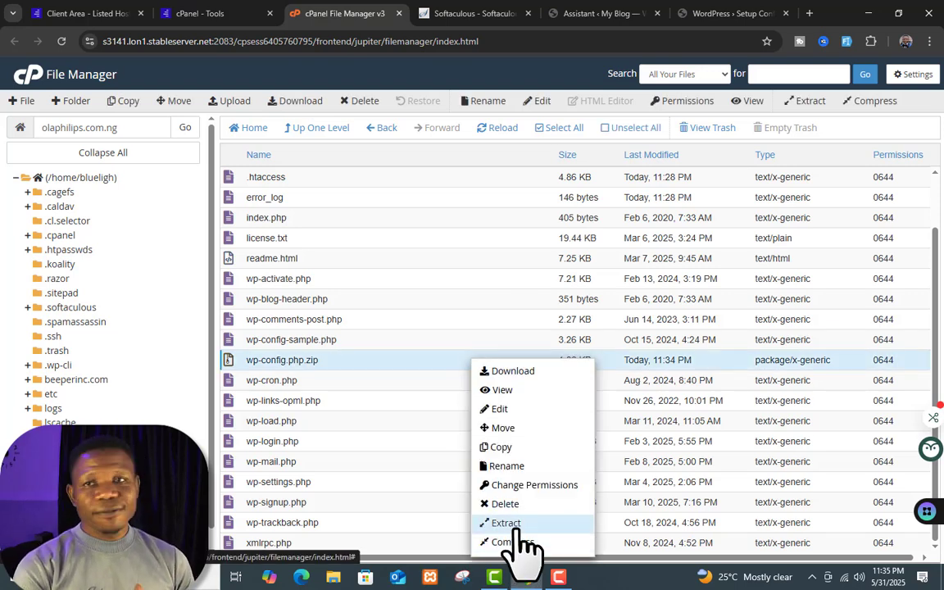
click(515, 528)
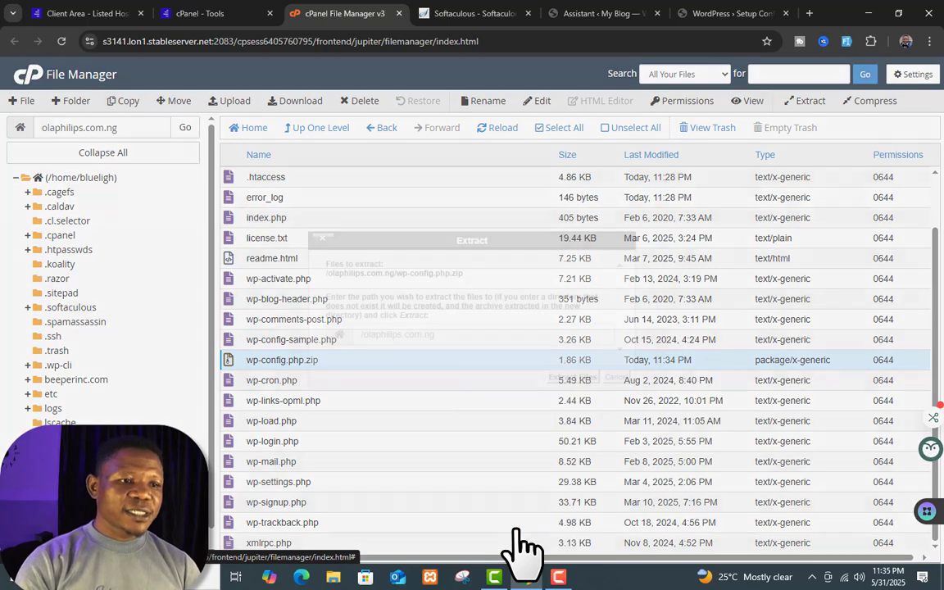
click(572, 378)
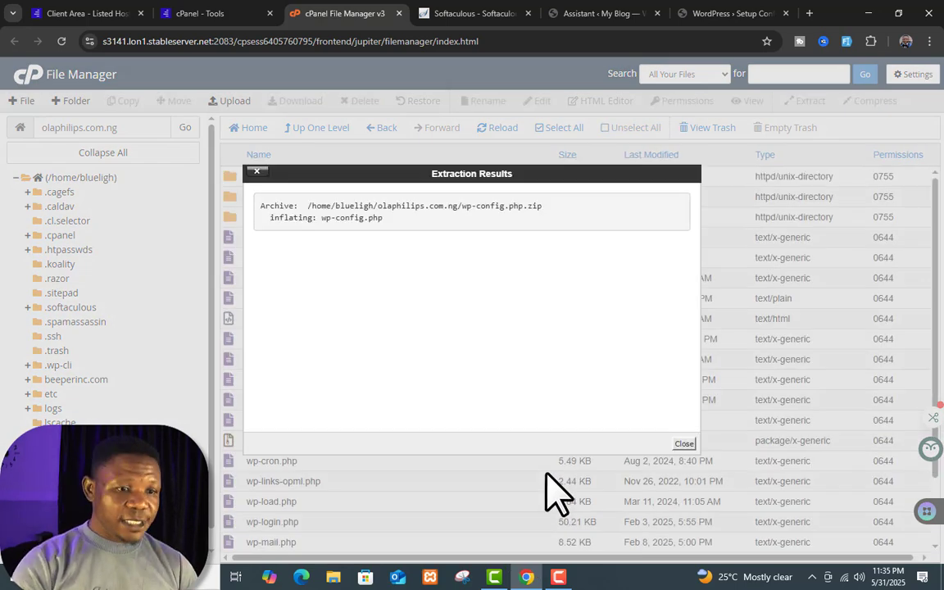
click(685, 444)
Step: Permanently delete wp-config.php.zip, skipping the trash
click(412, 442)
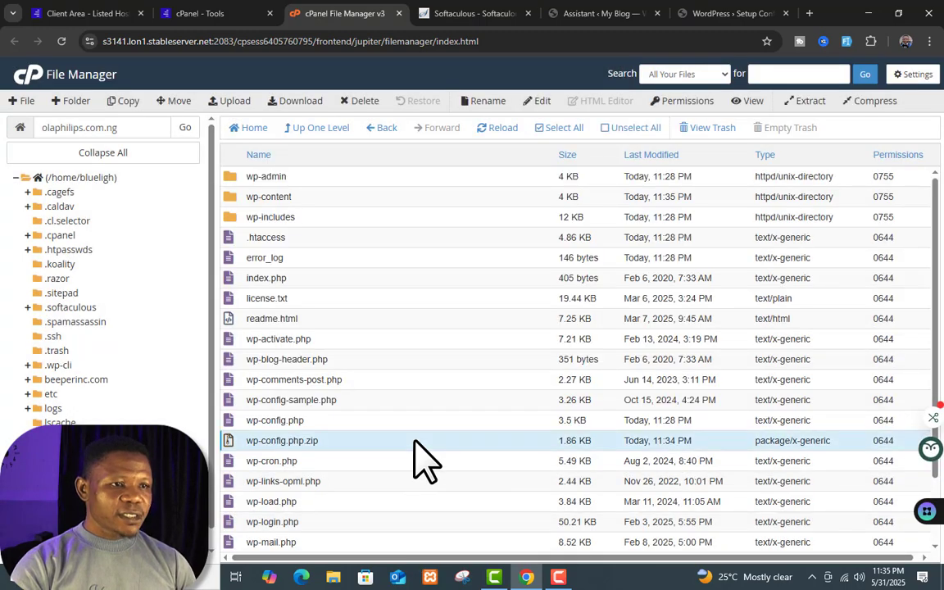
click(359, 101)
click(356, 315)
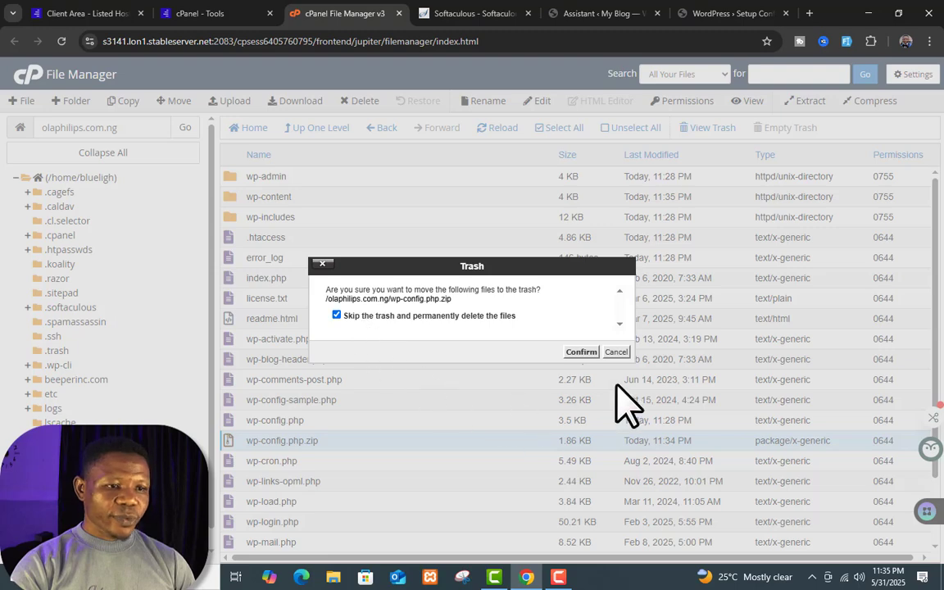
click(582, 352)
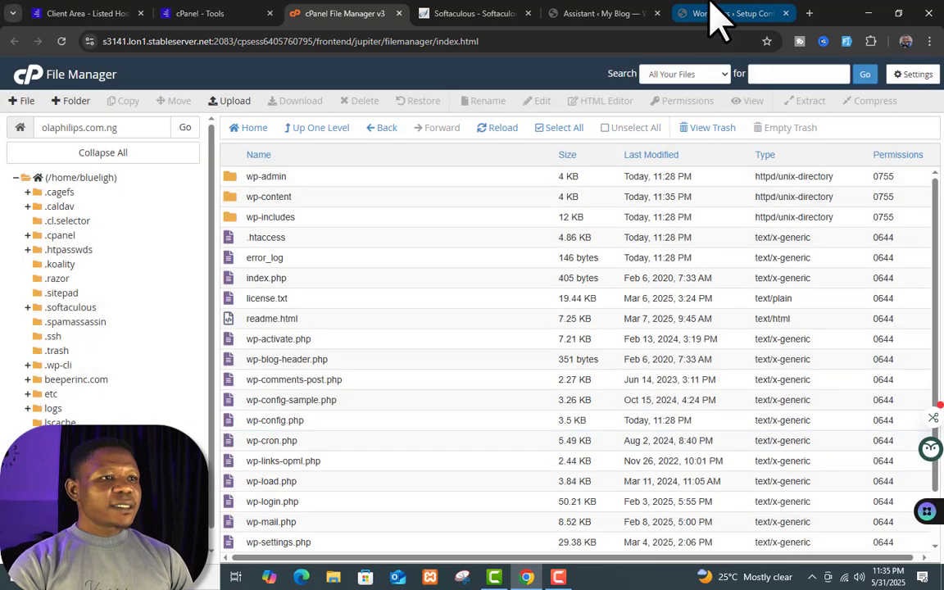
click(716, 13)
Step: Remove wp-admin/setup-config.php from the address and load the home page to confirm the blog works
click(383, 41)
drag(382, 41, 182, 45)
key(BackSpace)
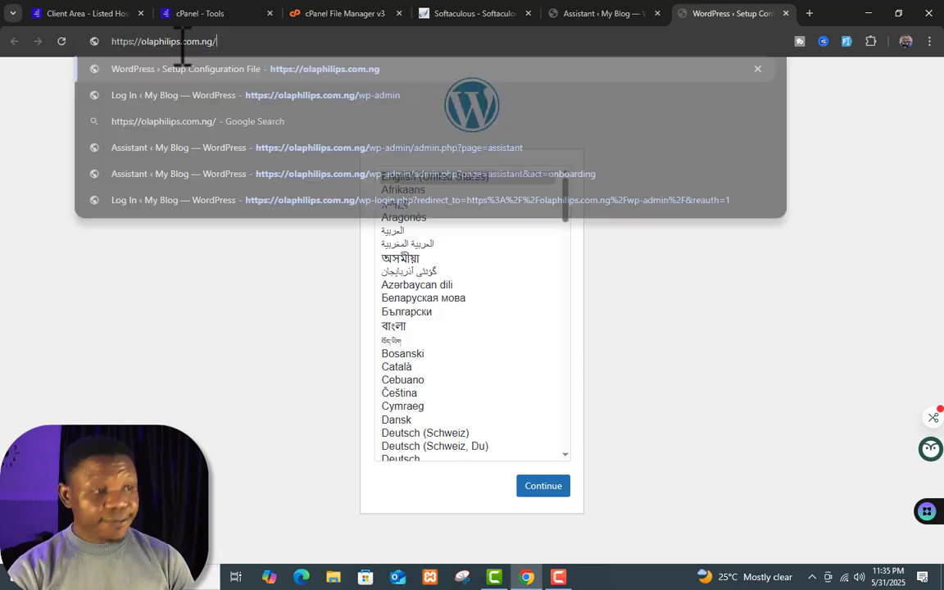
key(Return)
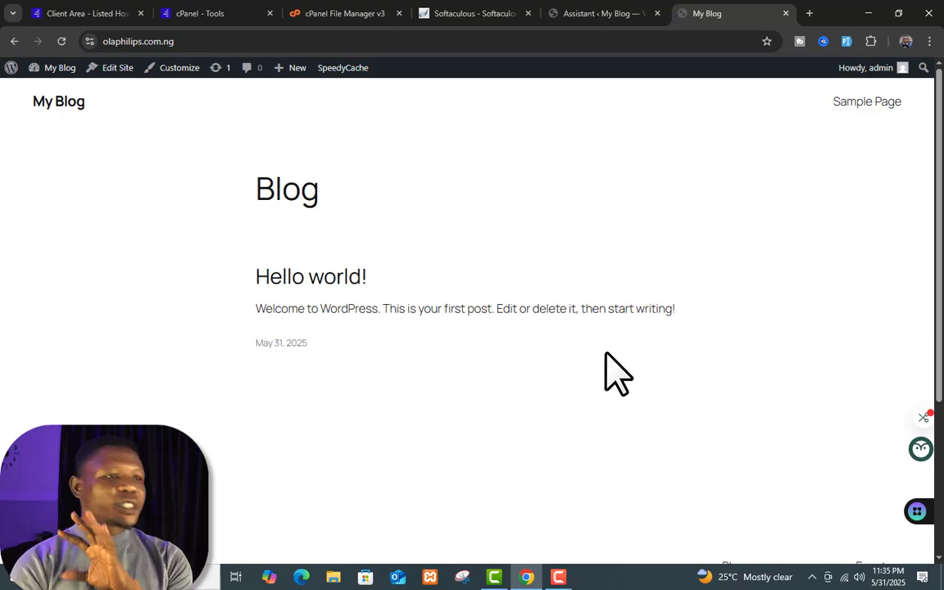
click(346, 11)
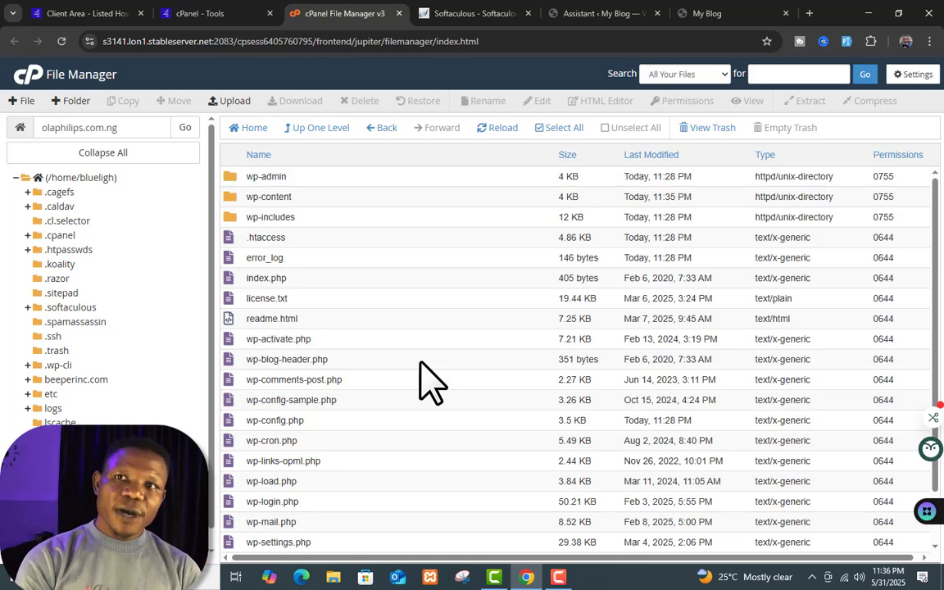
Step: Return to the cPanel Tools page and scroll down to the Softaculous Apps Installer scripts
click(35, 74)
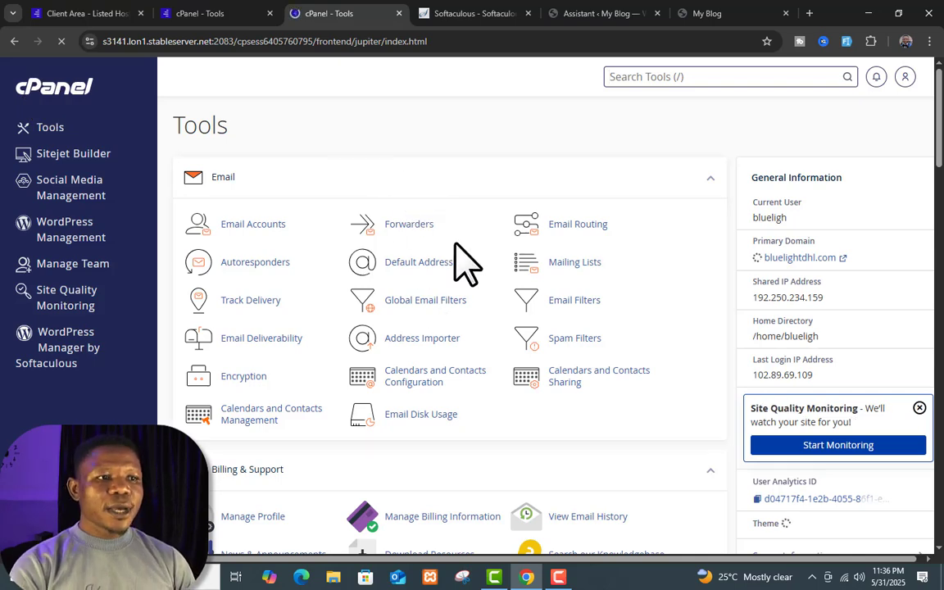
scroll(571, 414, down, 3)
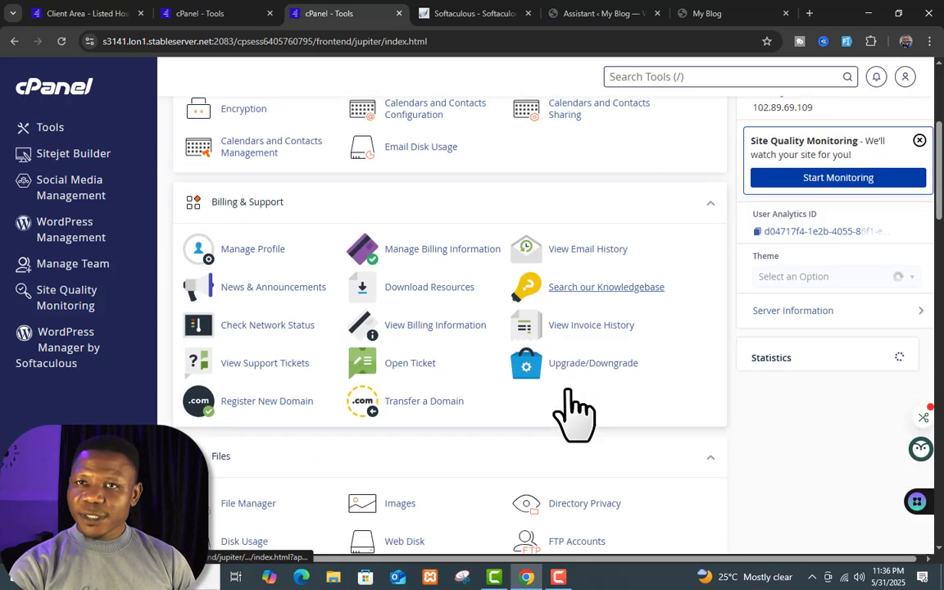
scroll(568, 393, down, 2)
scroll(566, 392, up, 6)
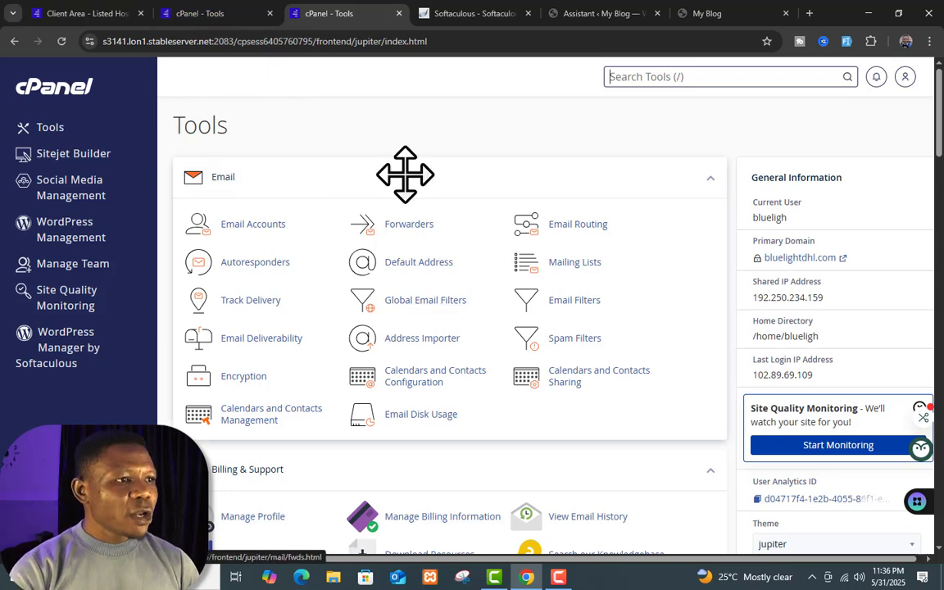
click(190, 17)
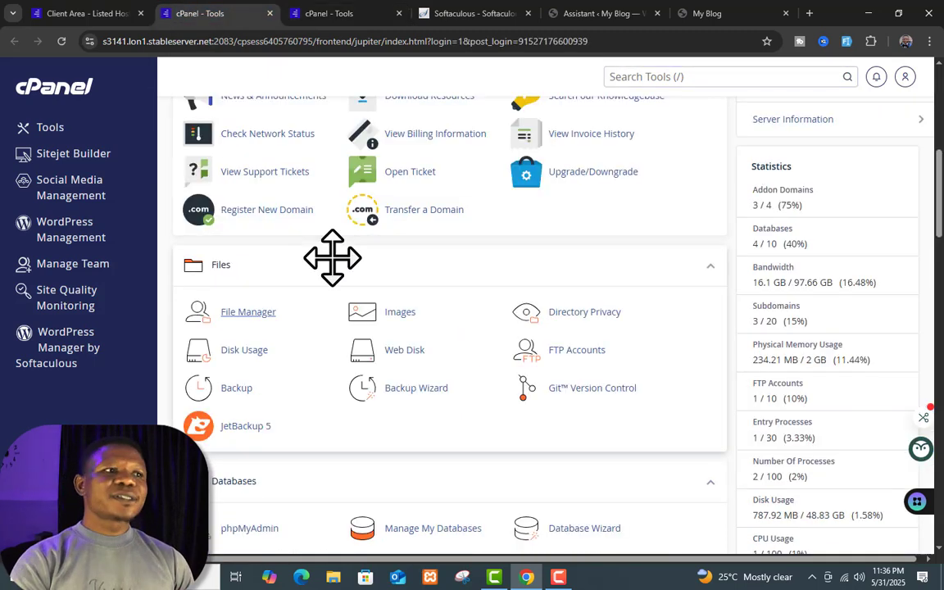
click(96, 18)
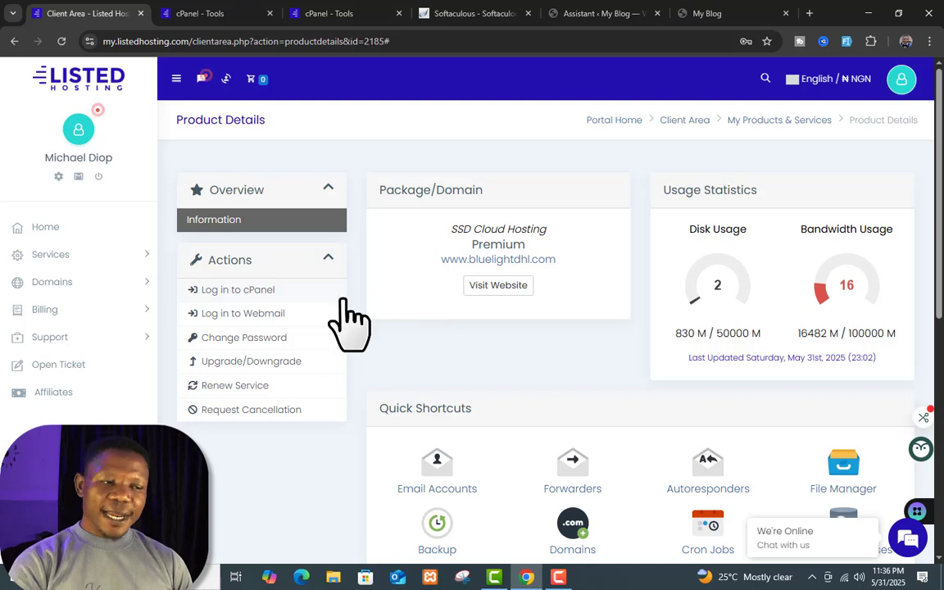
click(370, 16)
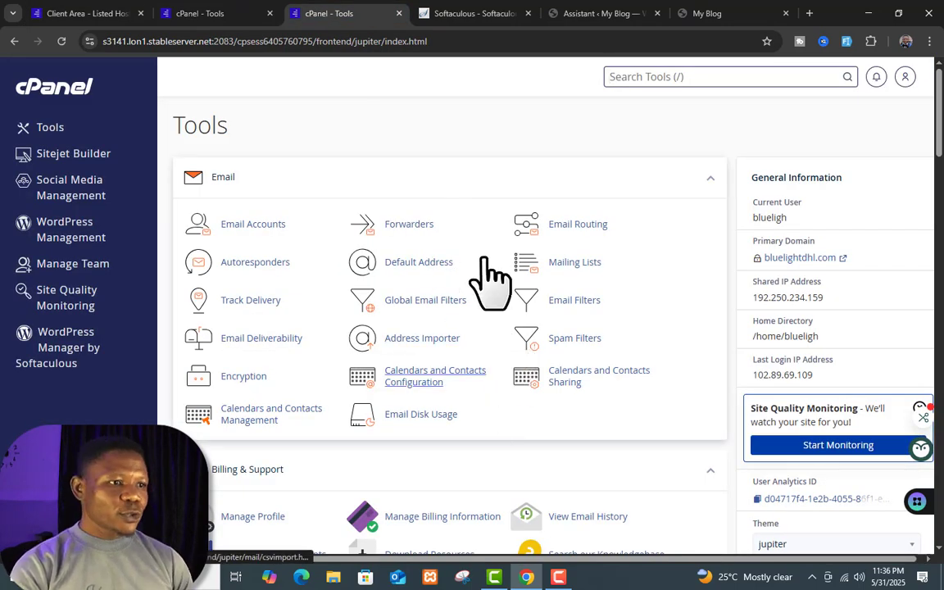
scroll(492, 283, down, 3)
scroll(499, 316, up, 3)
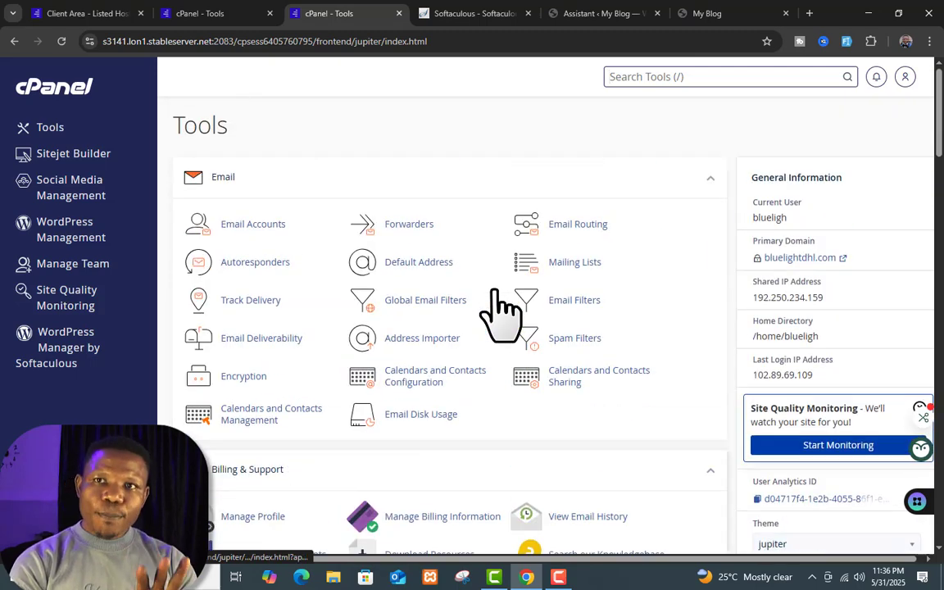
scroll(500, 315, down, 5)
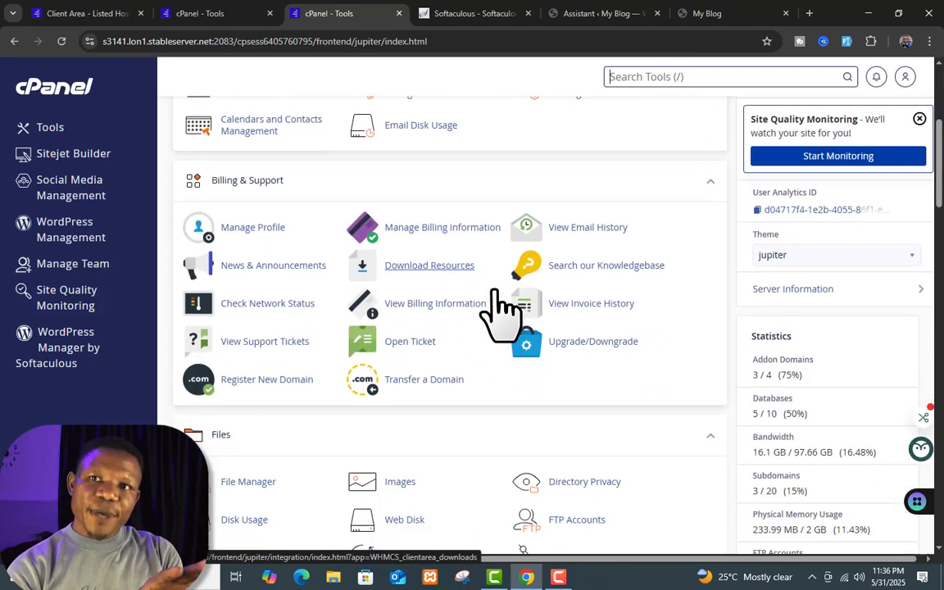
scroll(501, 316, down, 4)
scroll(500, 315, up, 9)
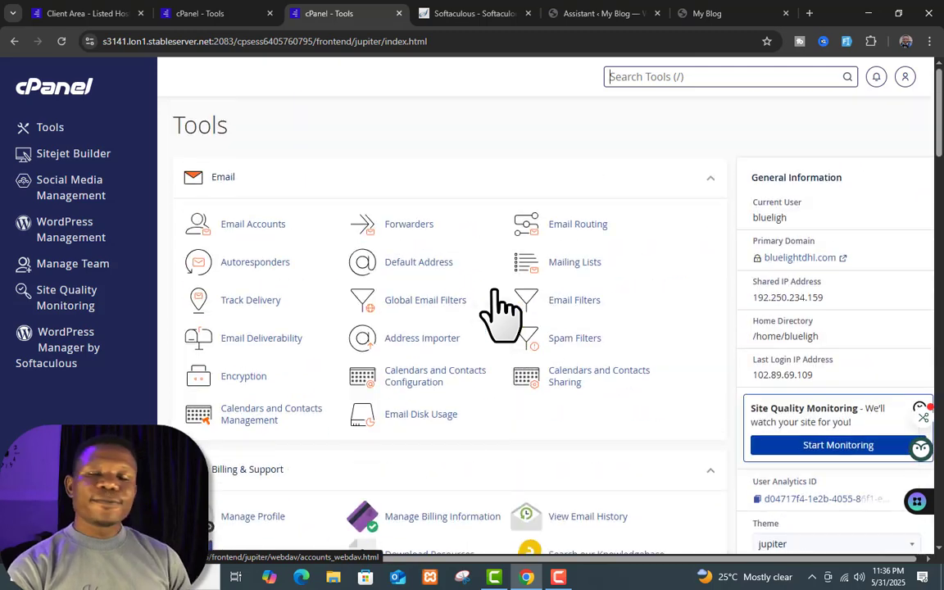
scroll(501, 316, down, 5)
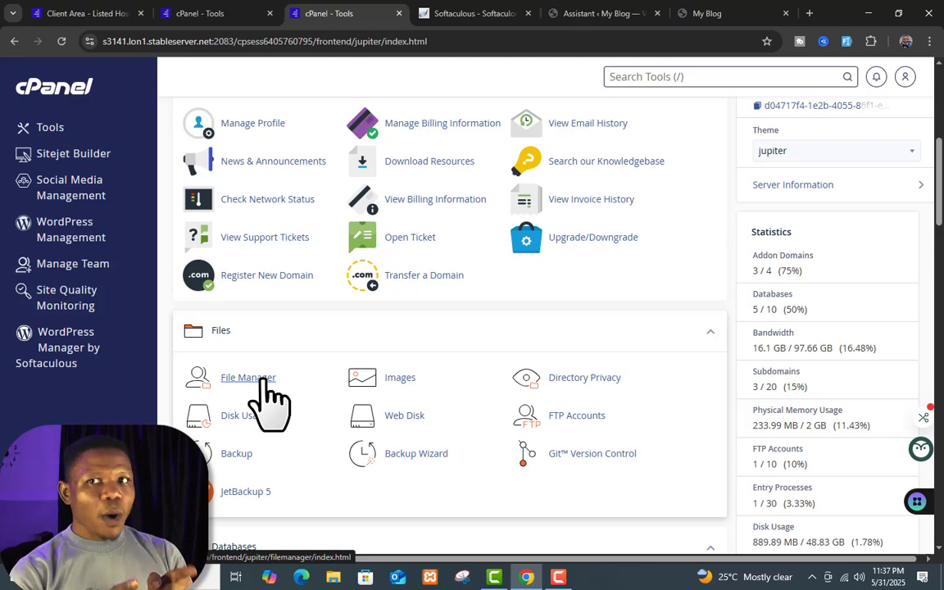
scroll(349, 317, down, 15)
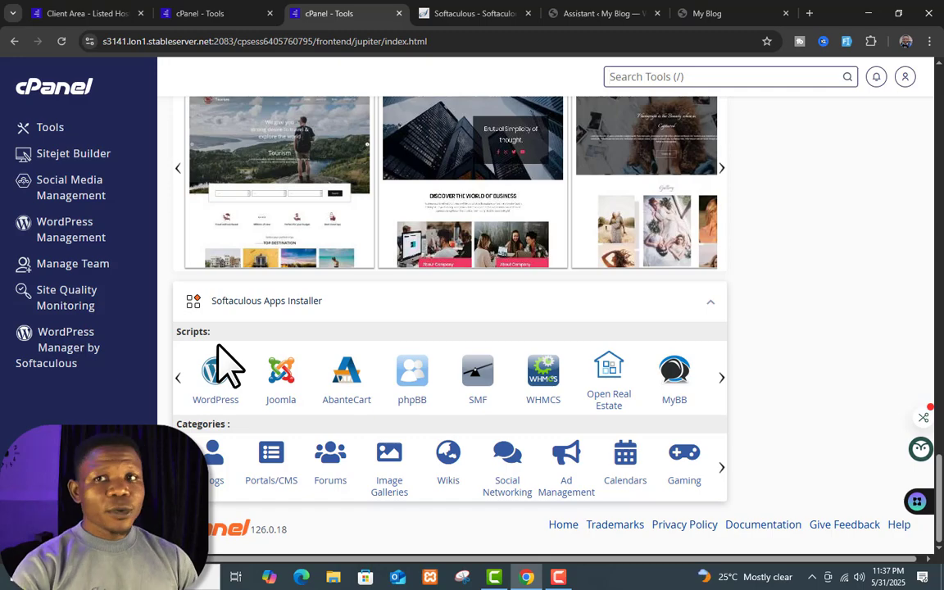
scroll(228, 363, up, 6)
scroll(218, 346, up, 5)
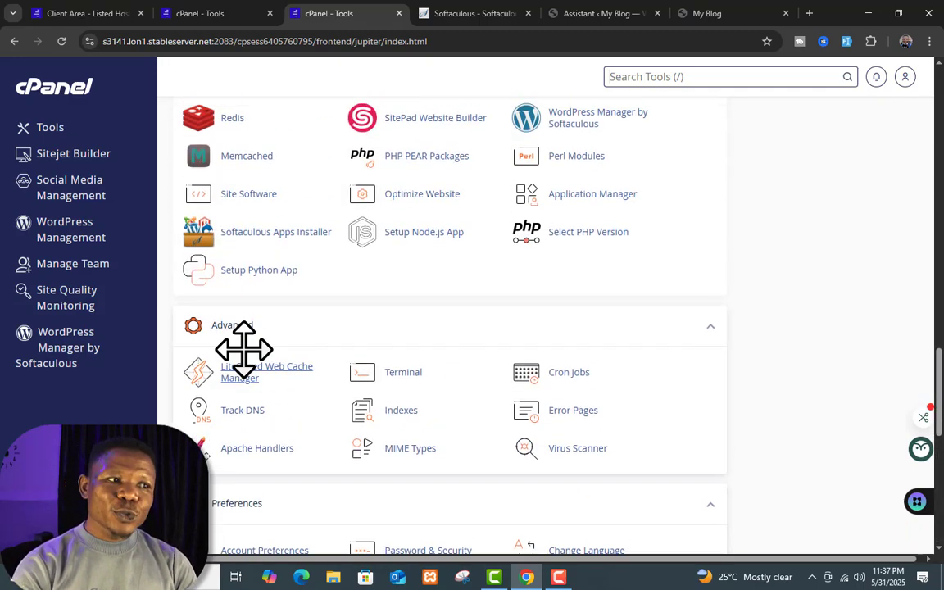
scroll(287, 323, up, 2)
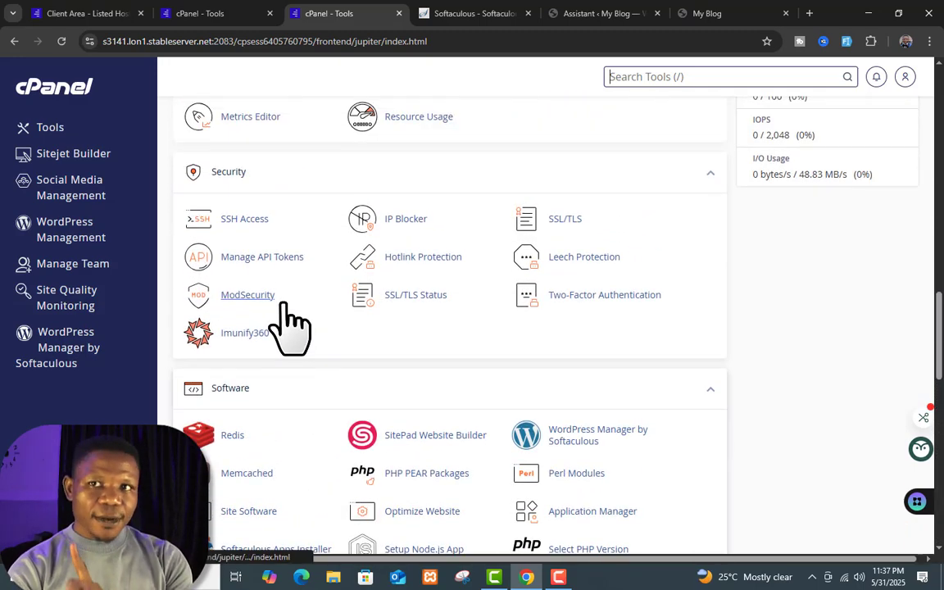
scroll(321, 312, up, 1)
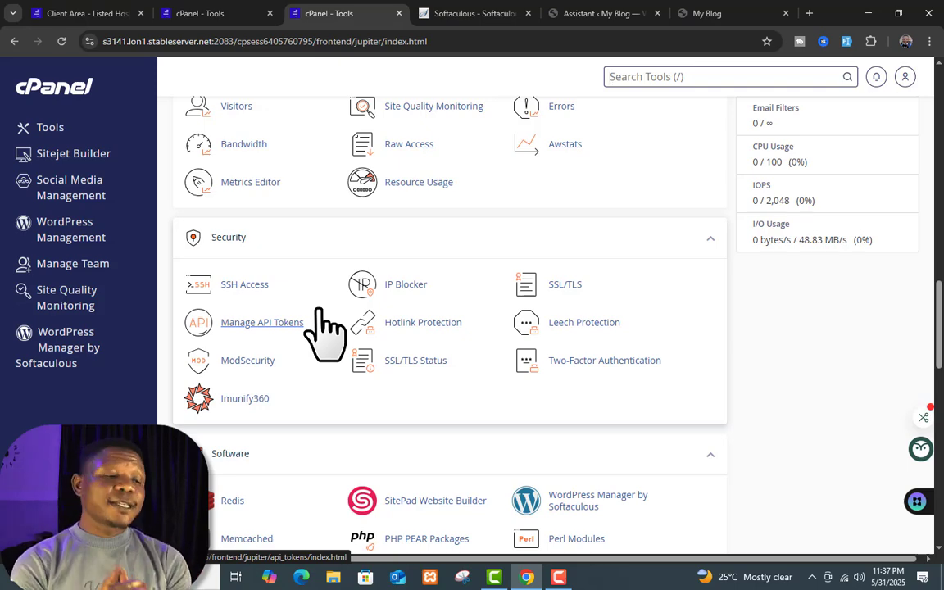
scroll(325, 332, down, 8)
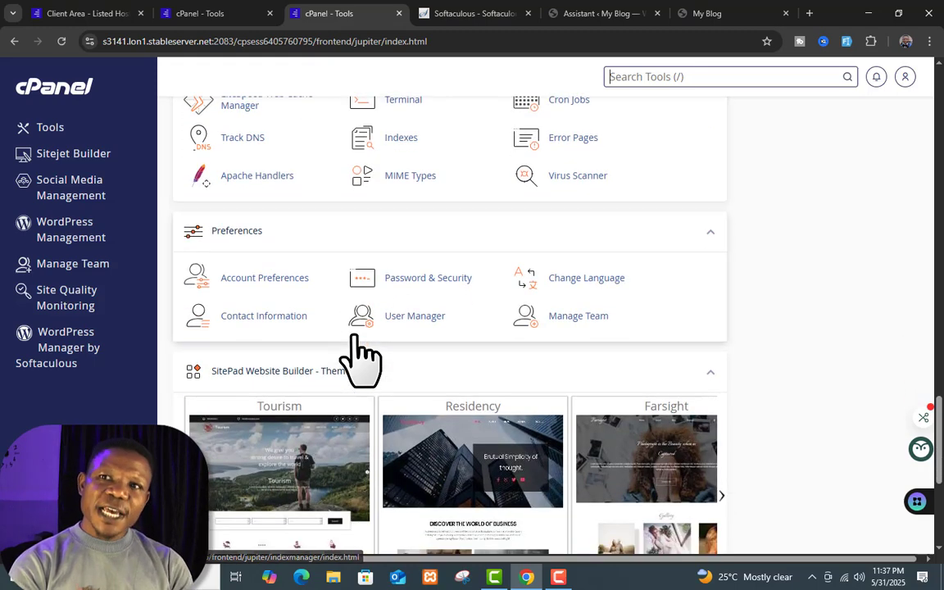
scroll(361, 360, up, 5)
scroll(361, 360, up, 6)
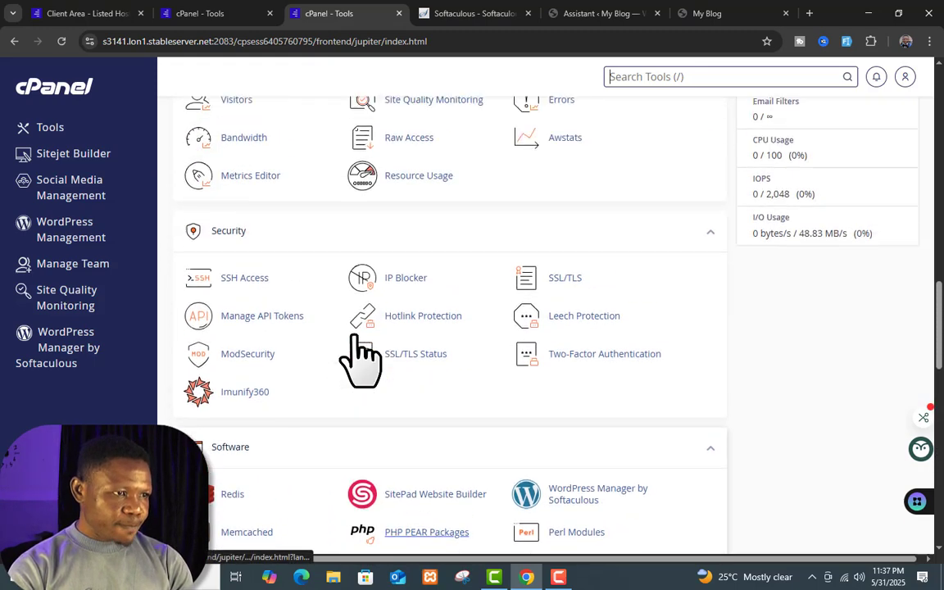
scroll(358, 347, up, 3)
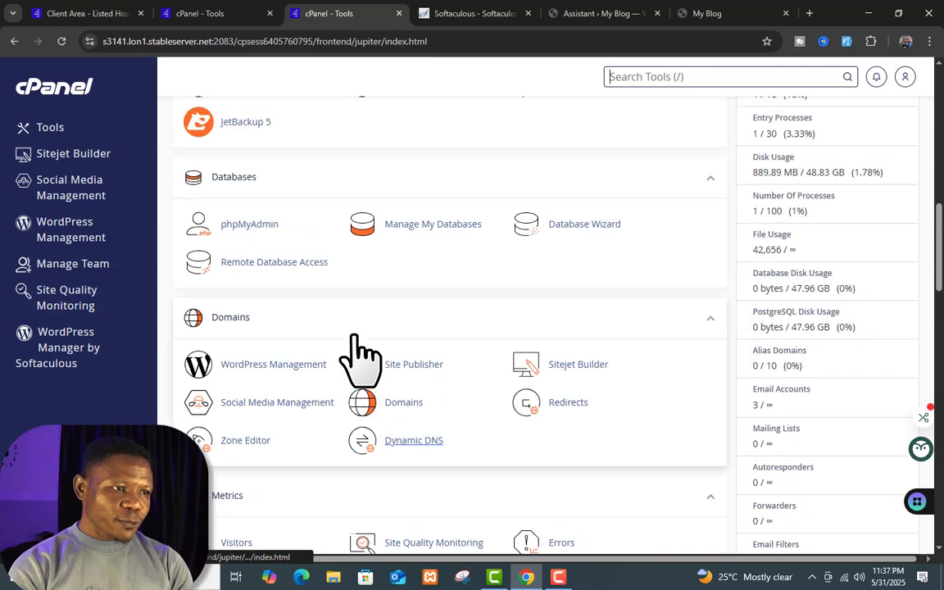
scroll(246, 332, down, 1)
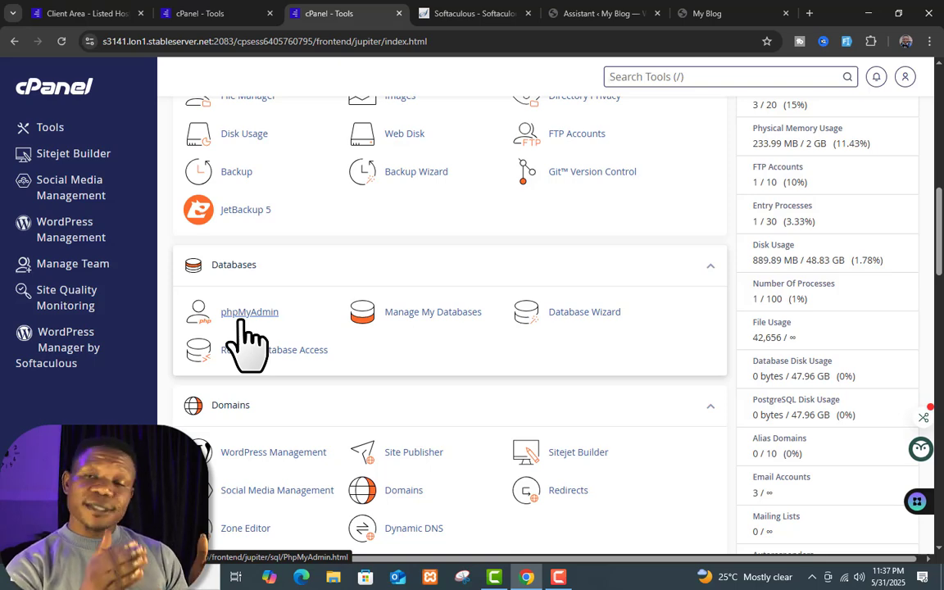
scroll(246, 345, up, 7)
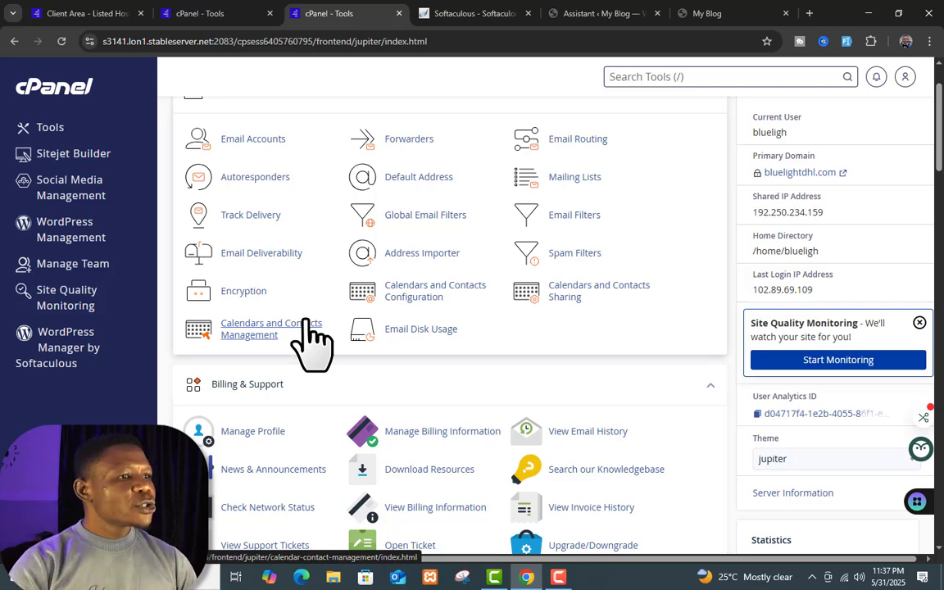
scroll(312, 344, up, 2)
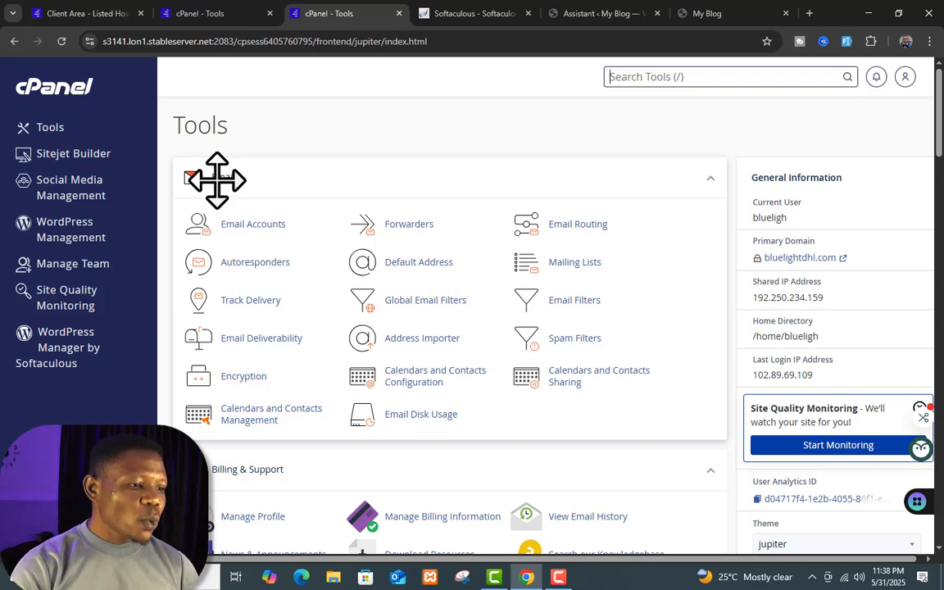
scroll(263, 213, down, 3)
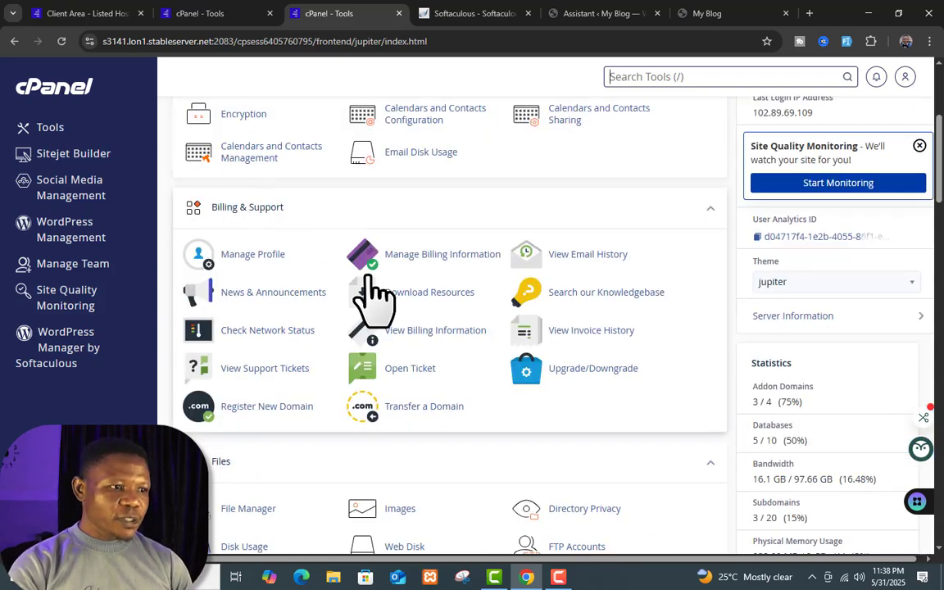
scroll(239, 215, down, 3)
scroll(326, 250, down, 2)
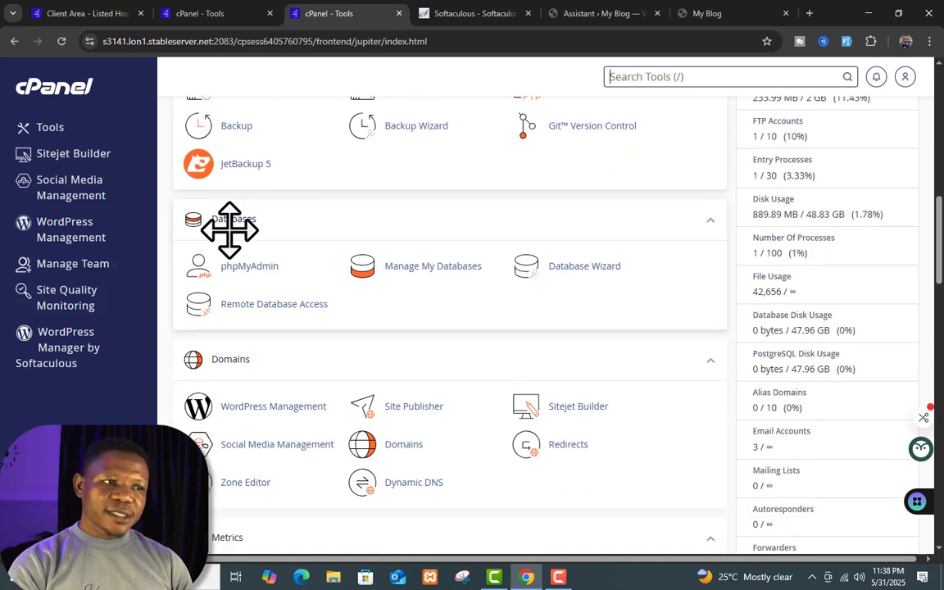
scroll(278, 362, down, 1)
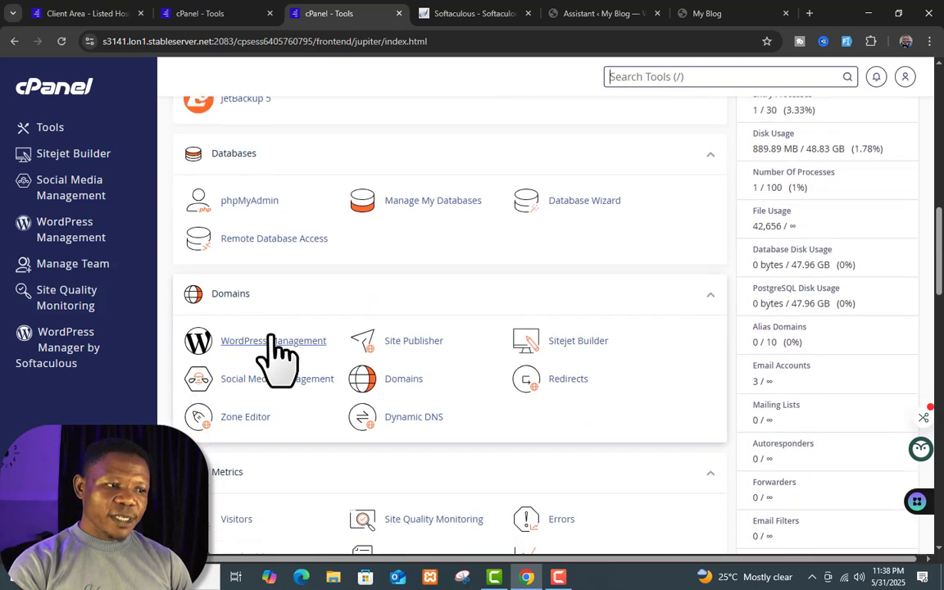
scroll(280, 483, down, 2)
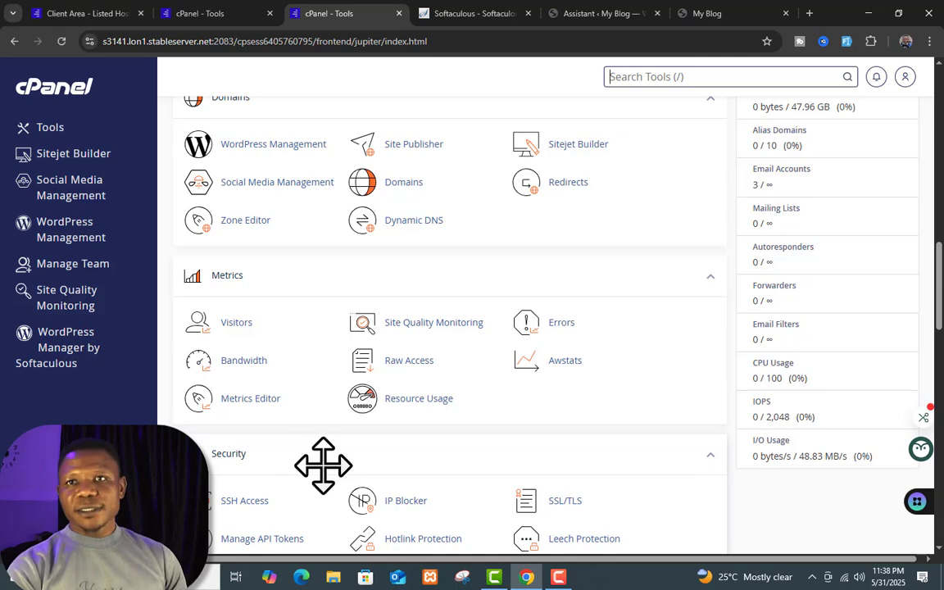
scroll(322, 466, up, 1)
scroll(323, 465, down, 3)
scroll(291, 407, down, 2)
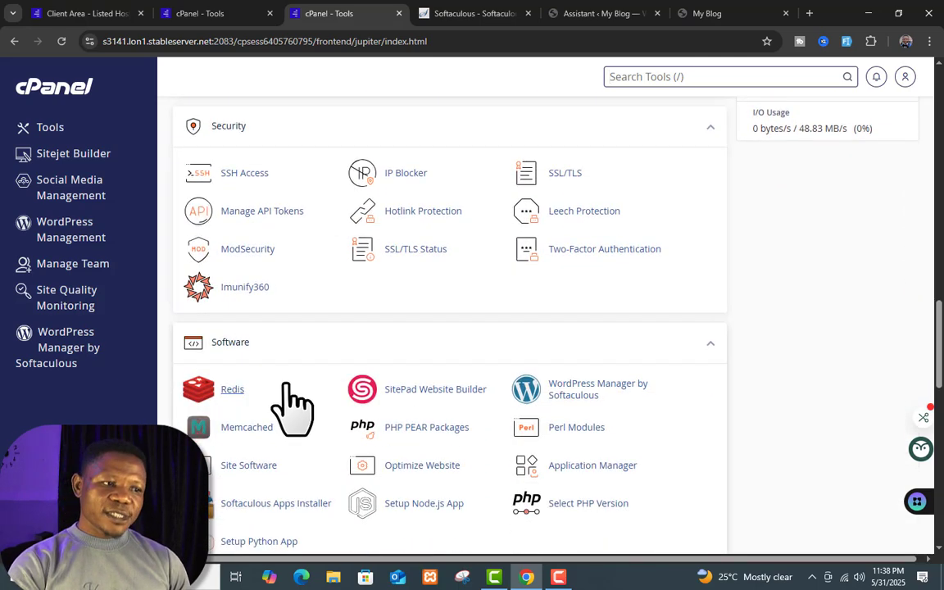
scroll(333, 410, down, 4)
scroll(360, 268, down, 3)
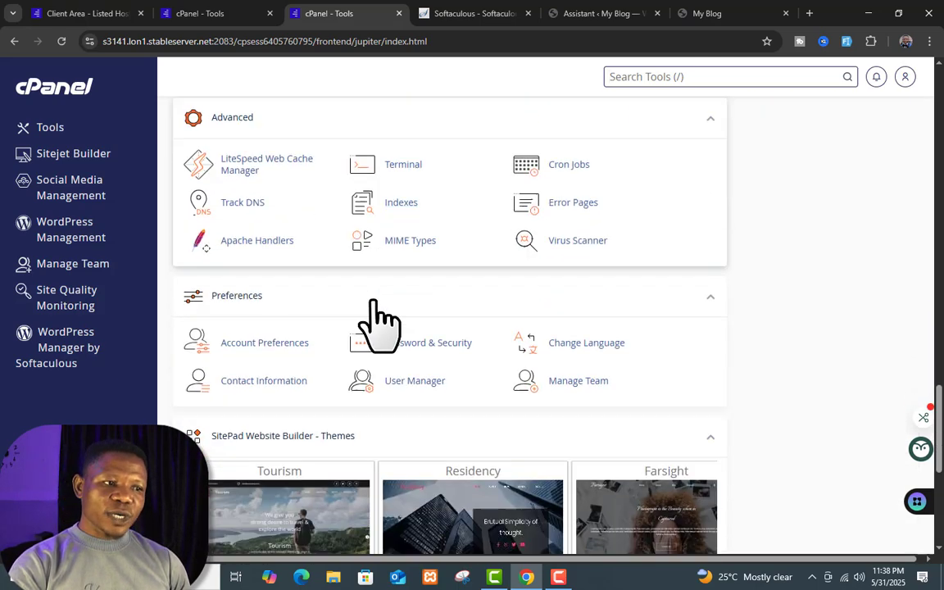
scroll(421, 312, down, 2)
scroll(300, 377, down, 3)
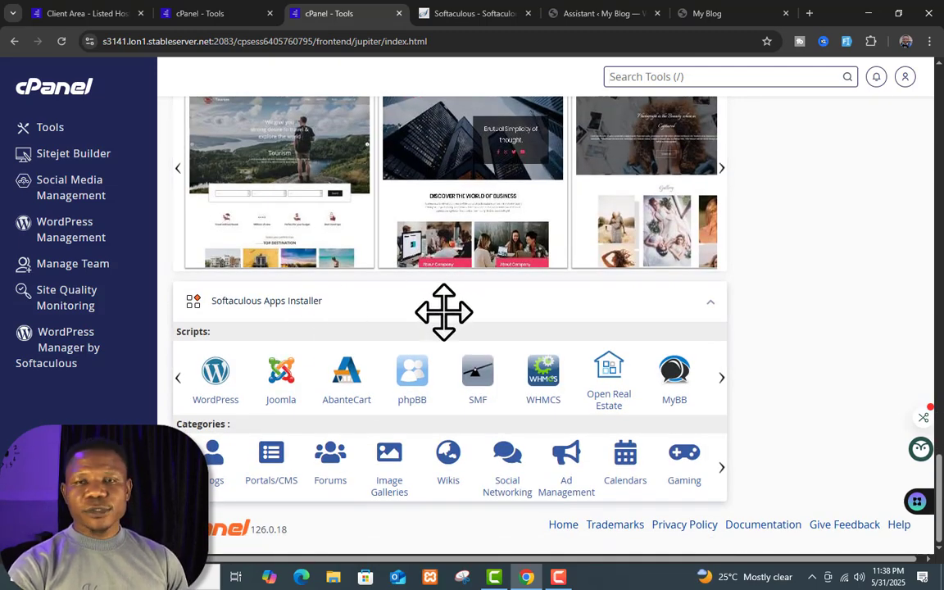
scroll(447, 309, up, 20)
scroll(458, 379, up, 3)
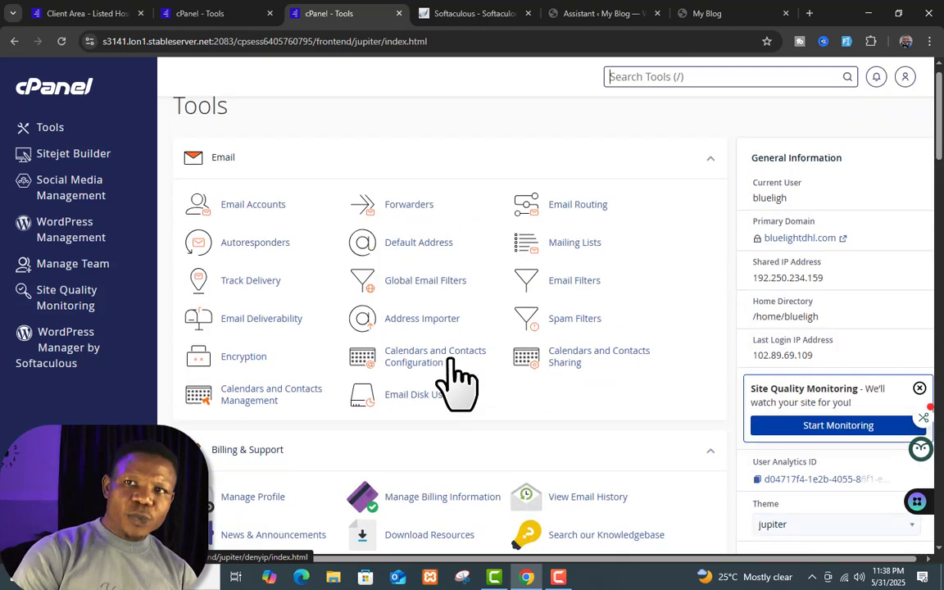
scroll(453, 373, down, 4)
scroll(450, 359, down, 2)
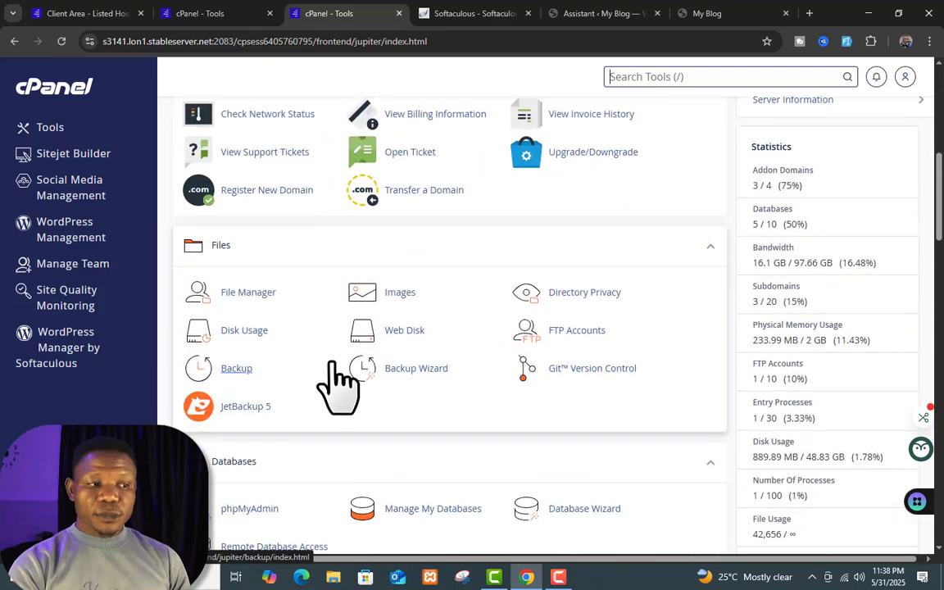
scroll(238, 442, down, 2)
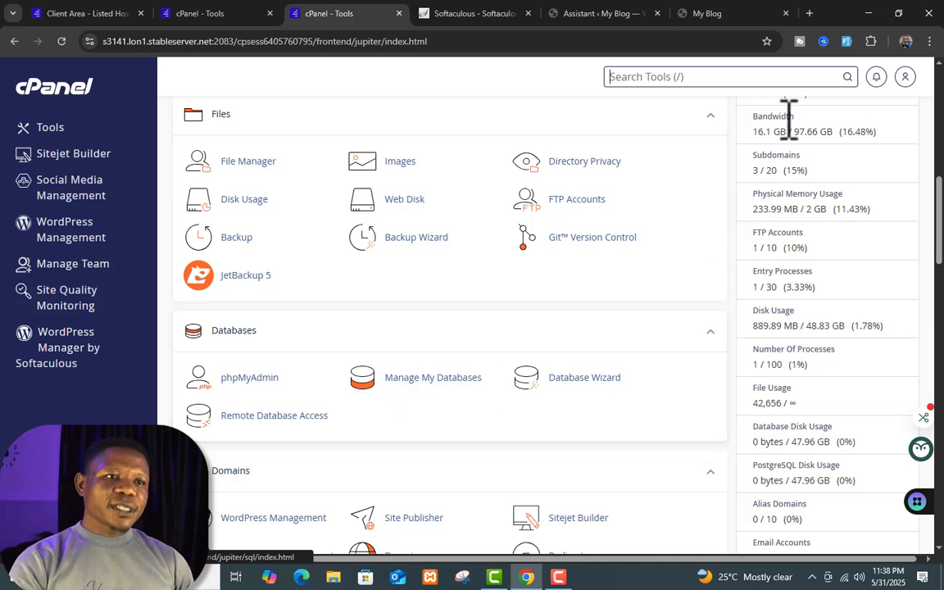
Step: Clear the 'phpmy' tool search and launch phpMyAdmin from the Databases section
click(694, 83)
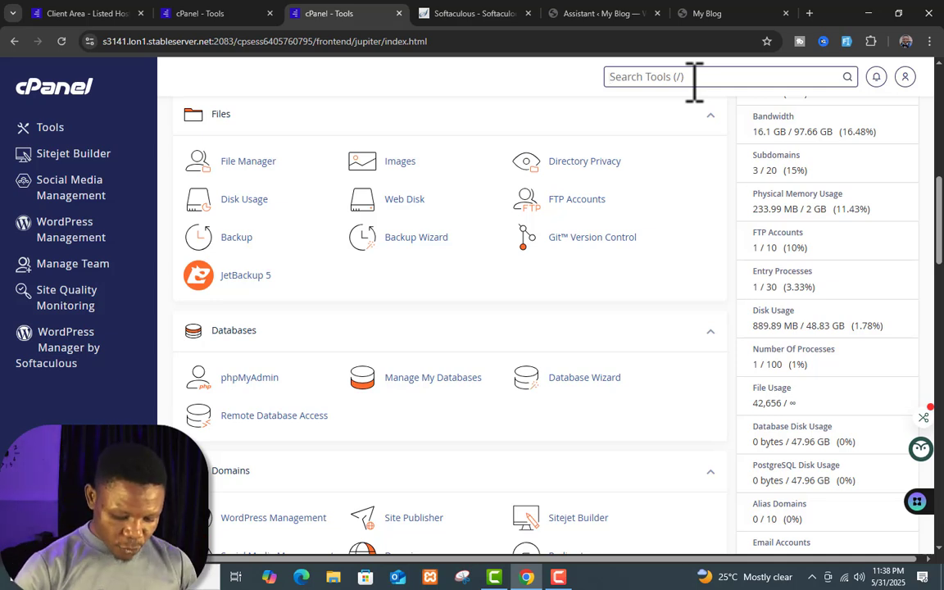
text(php)
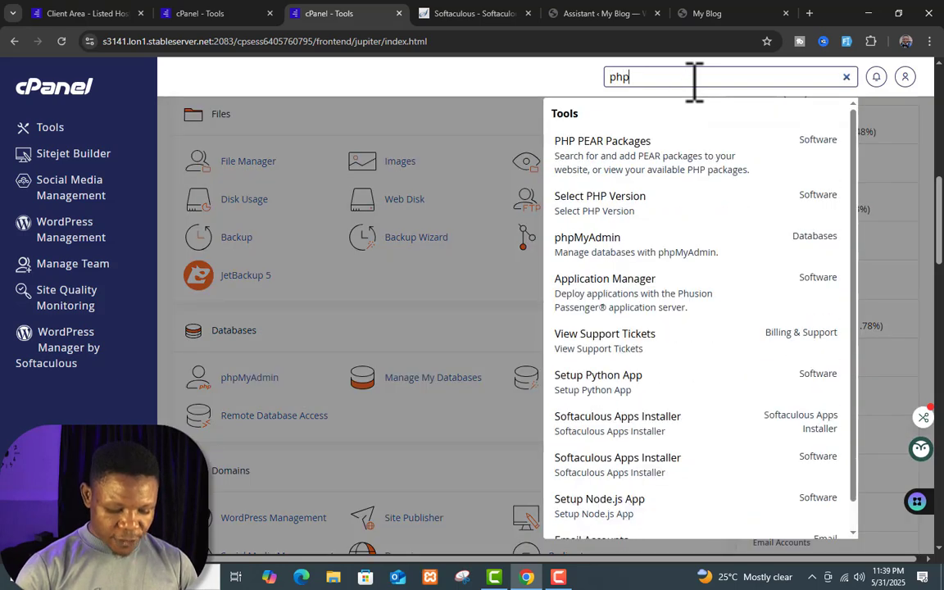
text(my)
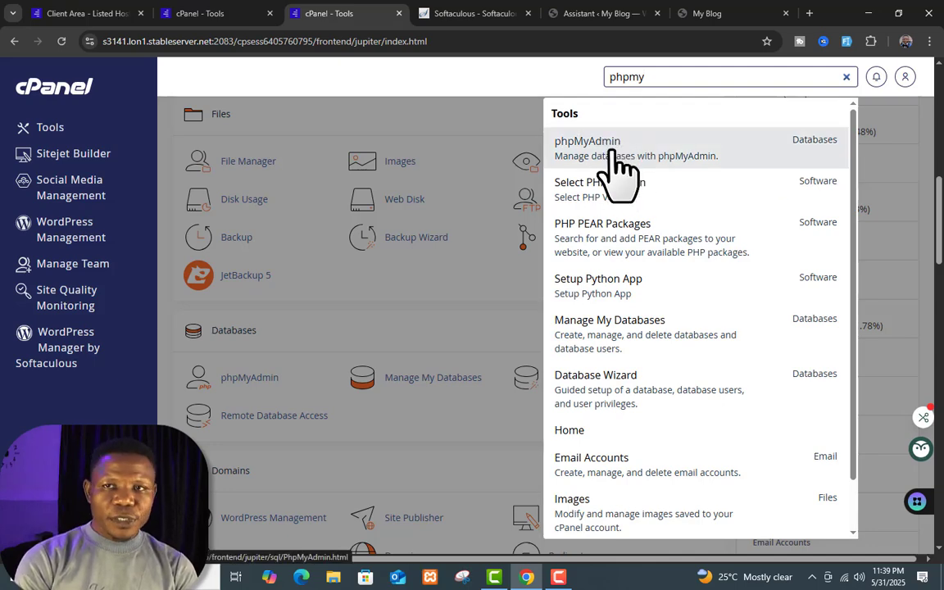
double_click(701, 76)
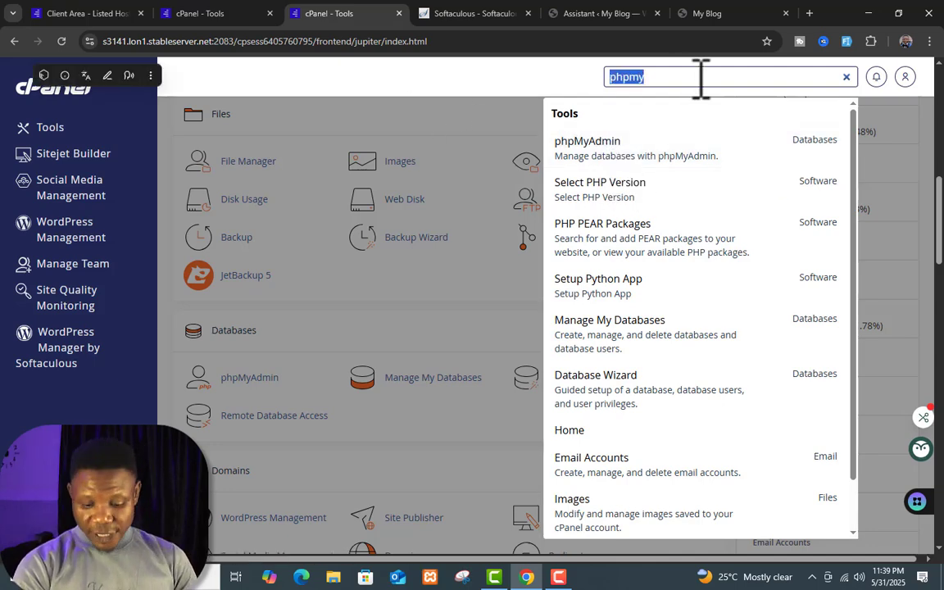
key(BackSpace)
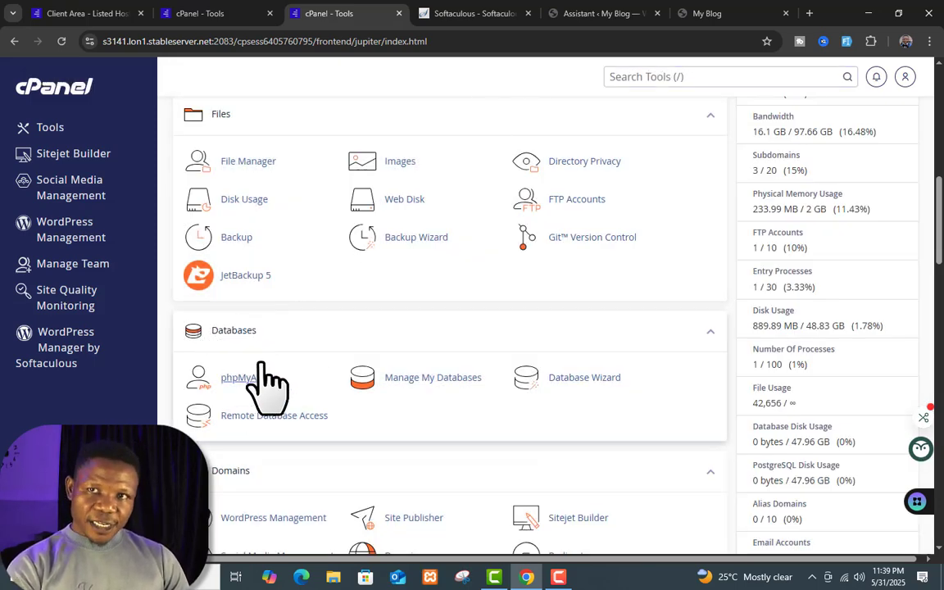
scroll(278, 352, down, 2)
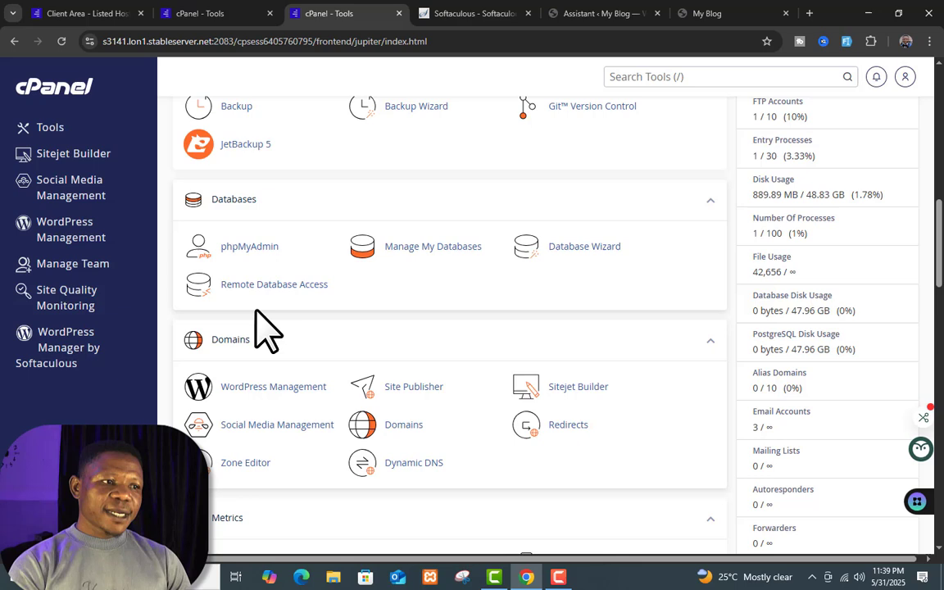
click(260, 247)
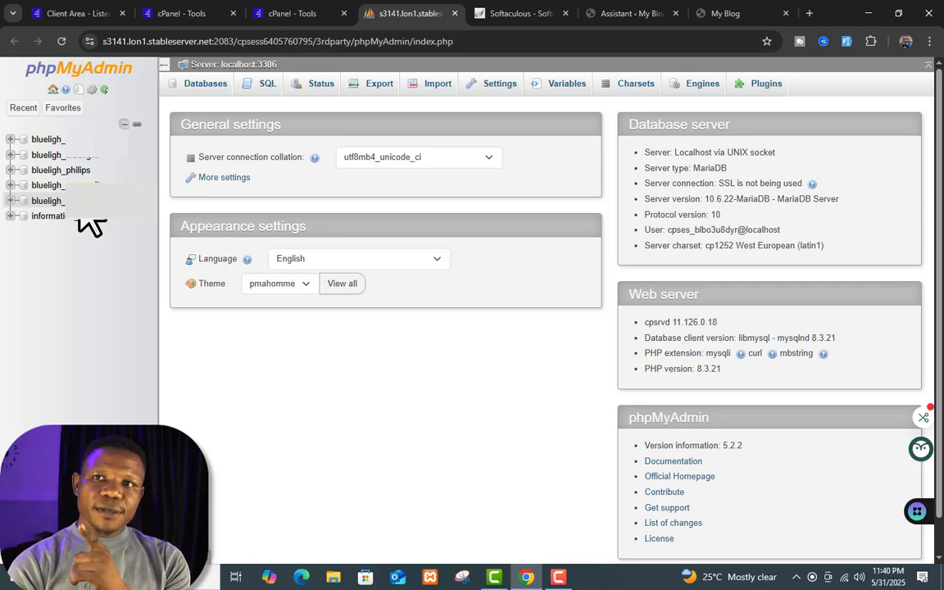
Step: Open blueligh_philips to review its 13 tables and row counts, then switch to the My Blog tab
click(78, 171)
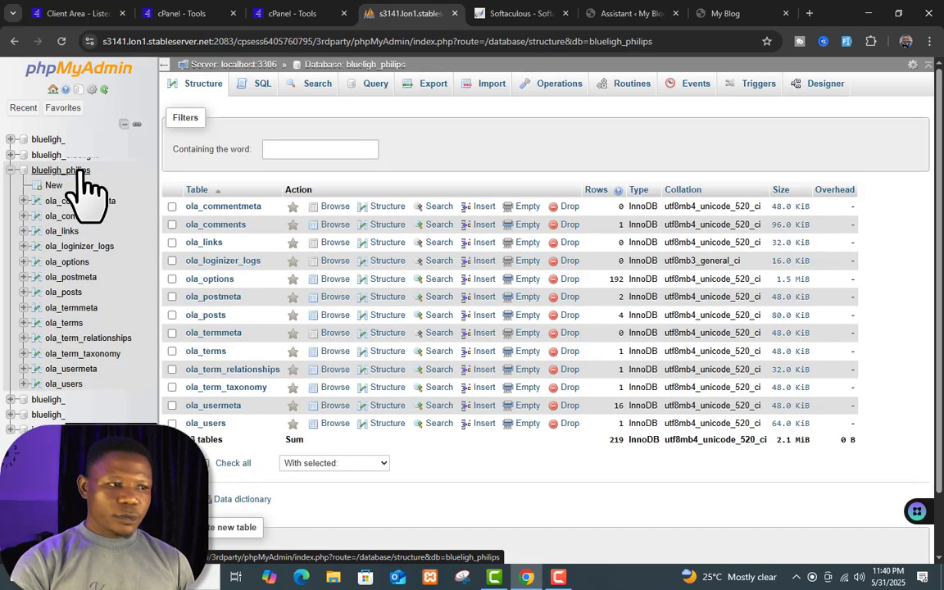
scroll(261, 221, down, 2)
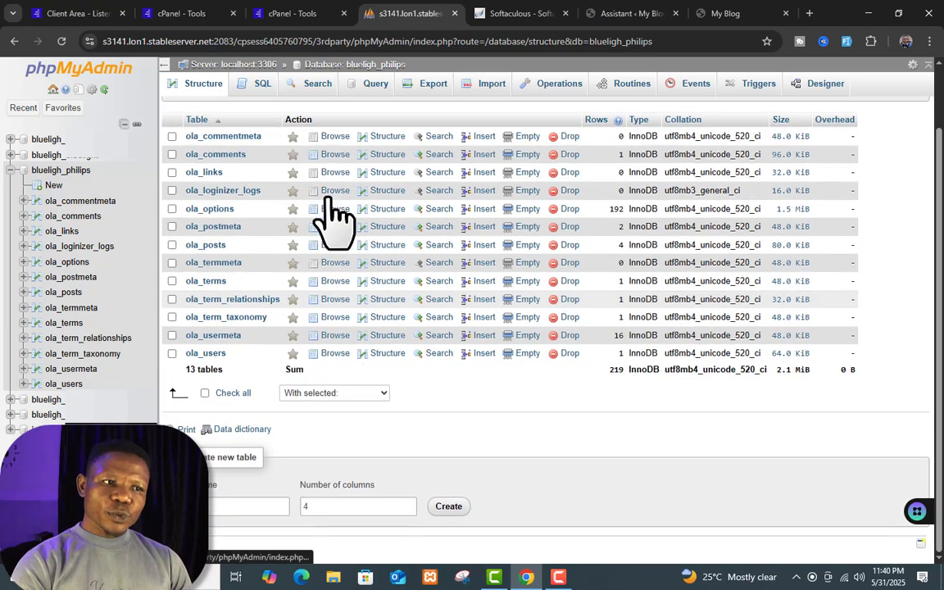
scroll(356, 354, up, 2)
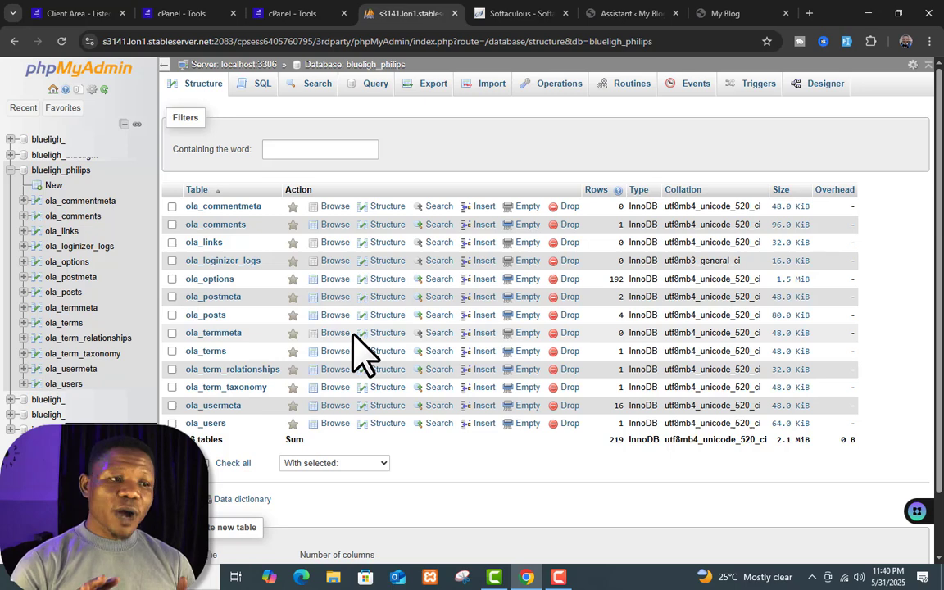
click(711, 13)
Step: Switch to the 'Assistant < My Blog' tab showing the WordPress Softaculous Assistant page
click(628, 13)
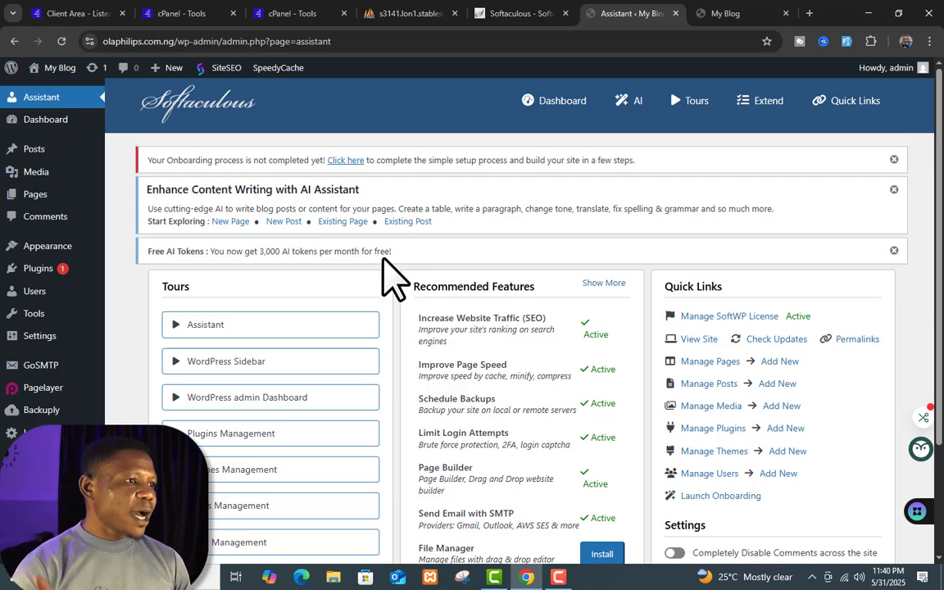
mouse_move(72, 365)
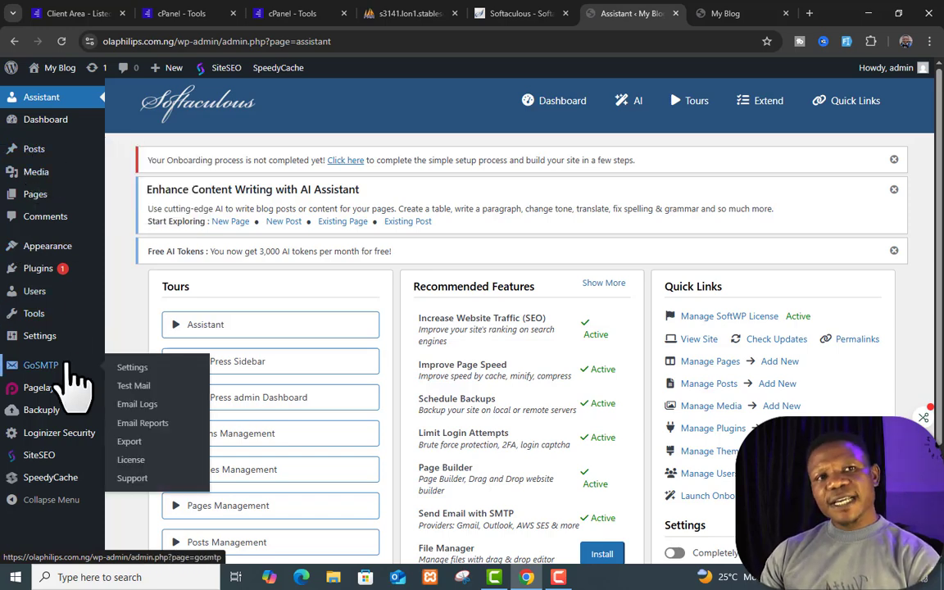
mouse_move(35, 158)
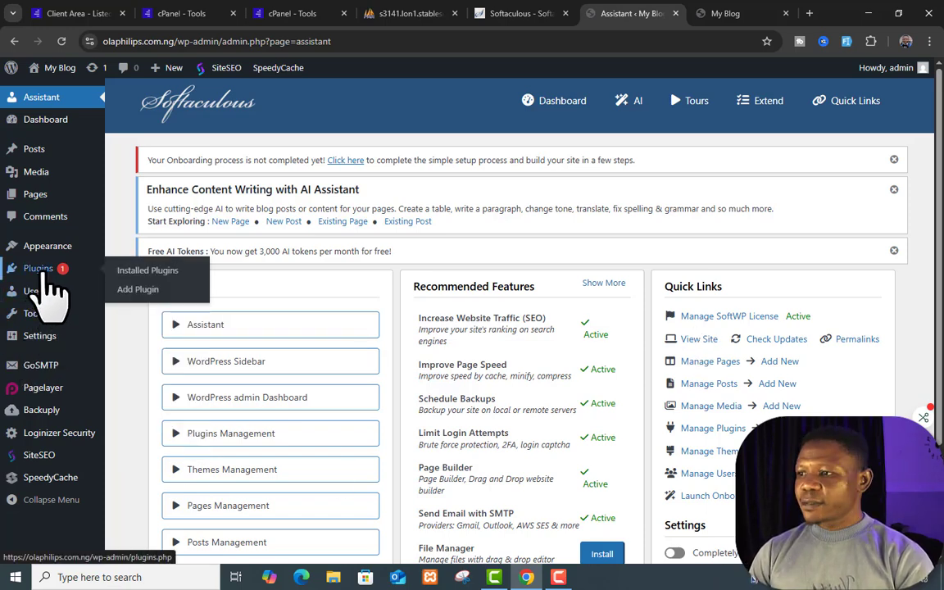
Step: Open the installed plugins list and delete the inactive Akismet Anti-spam plugin
click(47, 276)
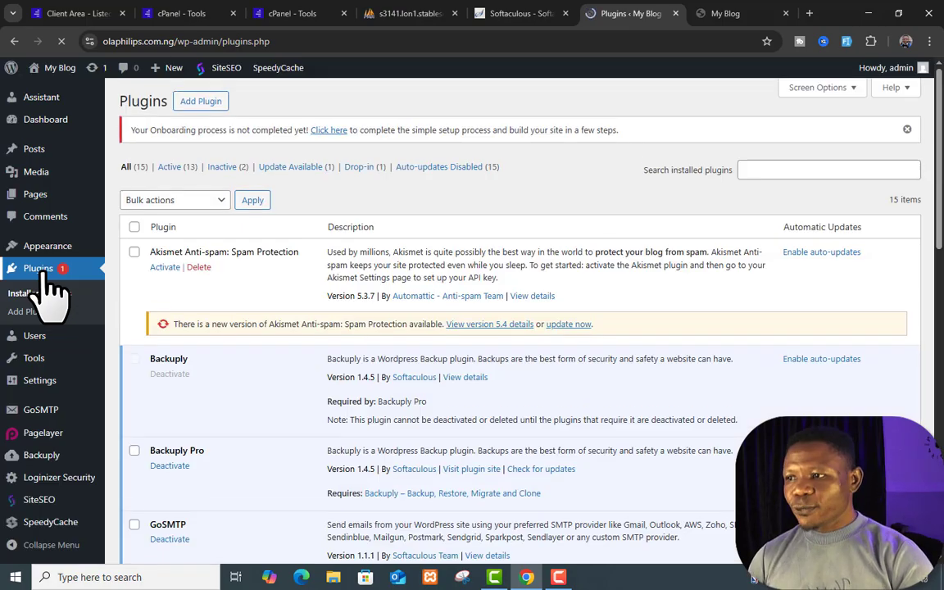
scroll(359, 410, down, 6)
scroll(358, 410, down, 5)
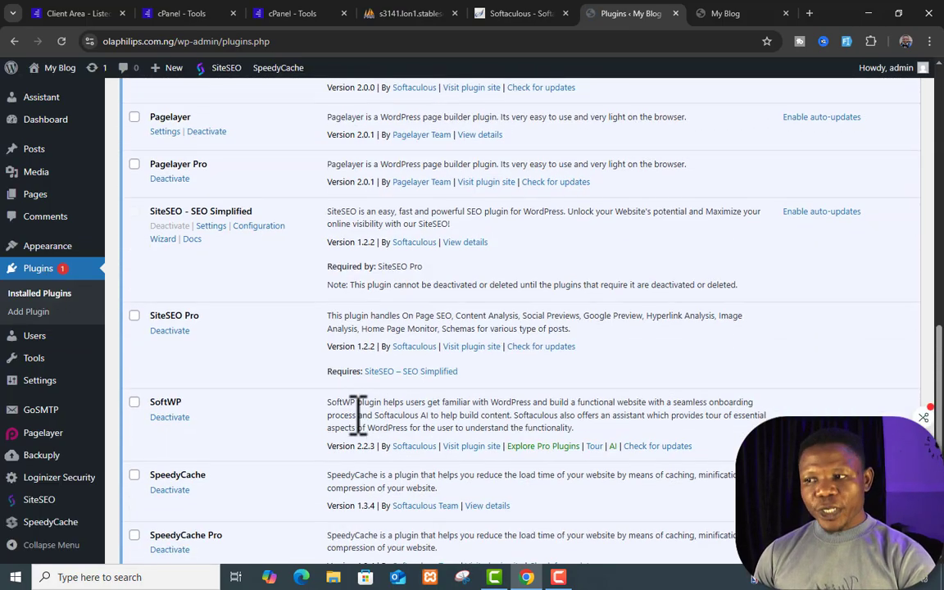
scroll(358, 410, up, 10)
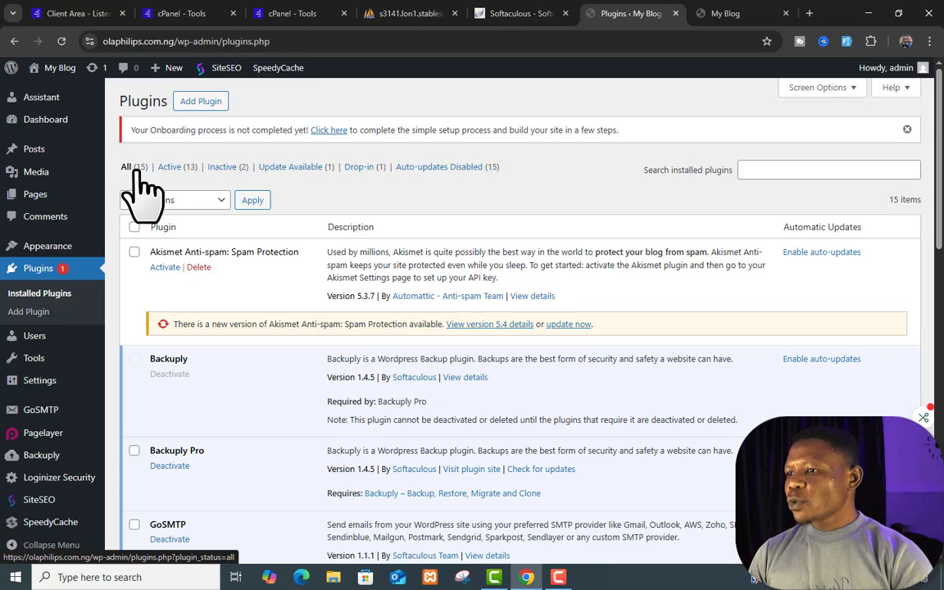
click(198, 267)
click(529, 140)
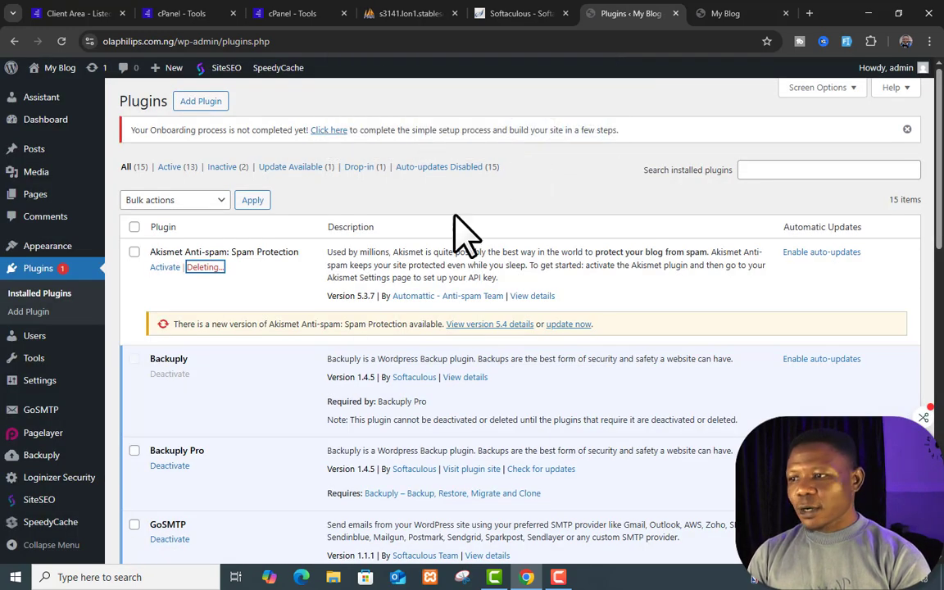
Step: Delete the inactive Hello Dolly plugin, leaving 13 plugins installed
scroll(336, 353, down, 5)
scroll(335, 344, up, 2)
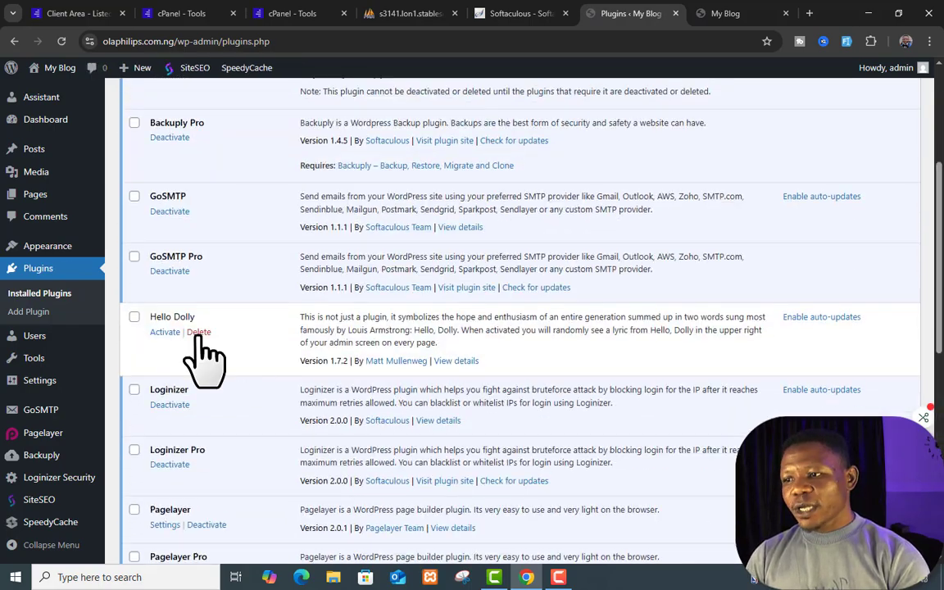
click(198, 332)
click(529, 125)
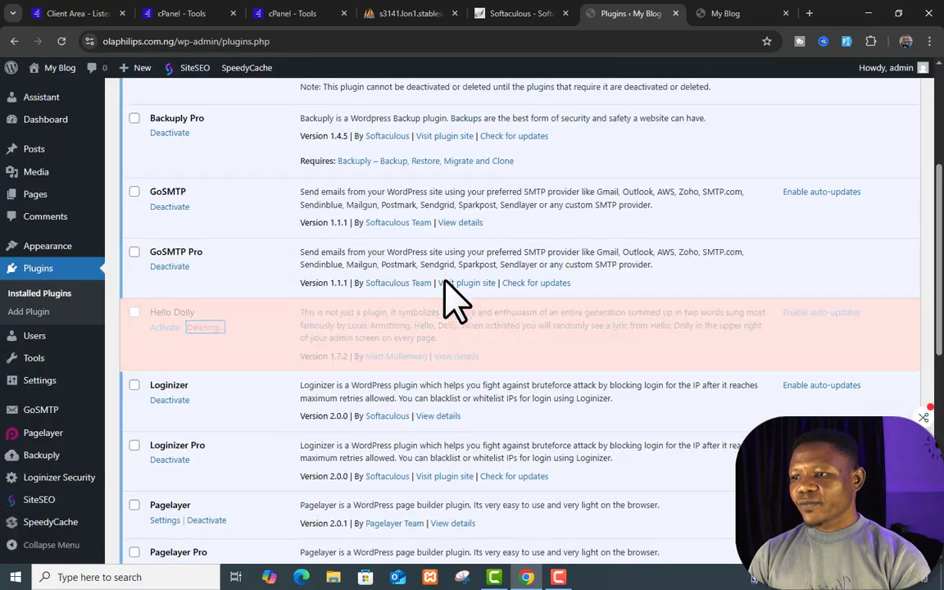
scroll(453, 294, down, 5)
scroll(453, 294, up, 10)
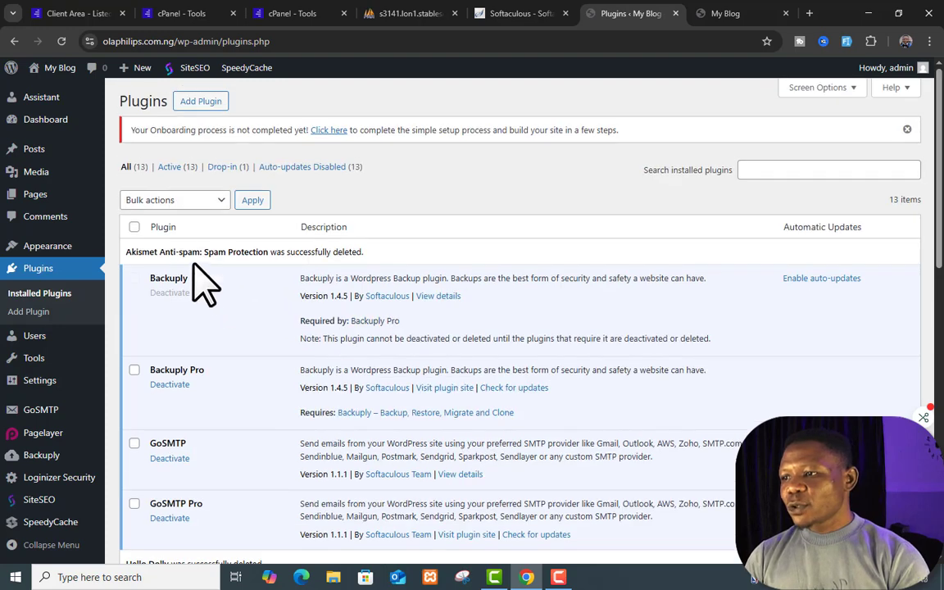
Step: Select all plugins and deactivate them with the Deactivate bulk action
click(136, 228)
click(191, 204)
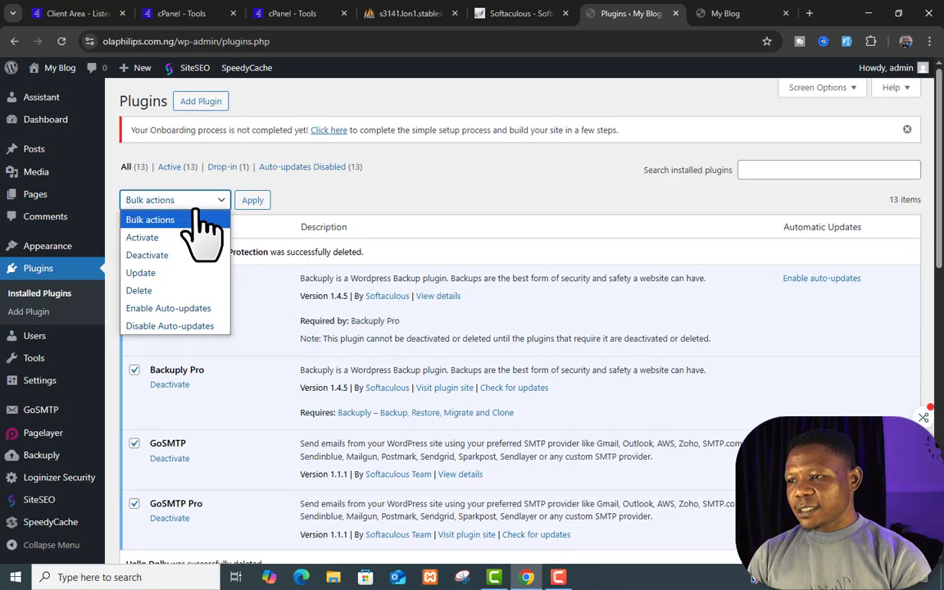
click(180, 255)
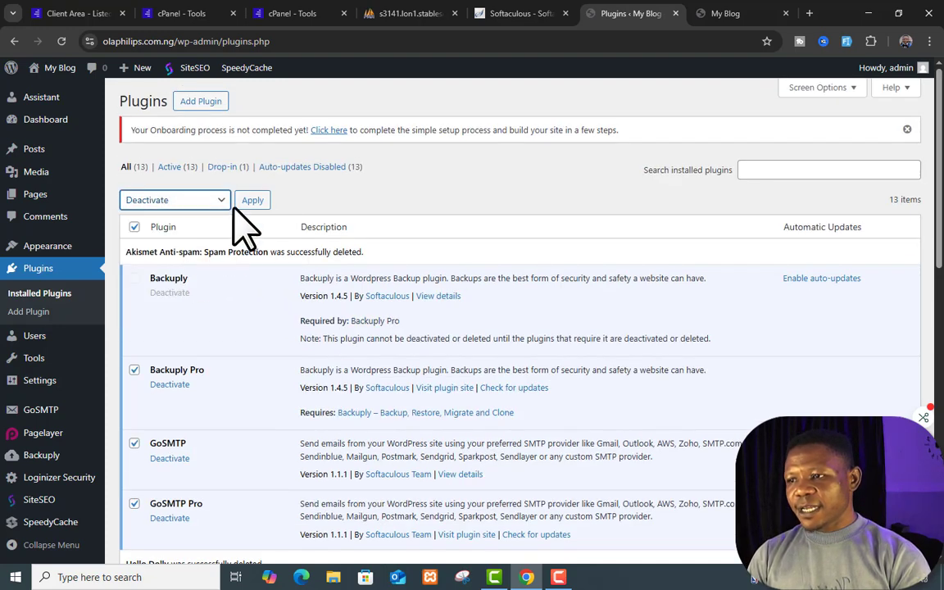
click(261, 202)
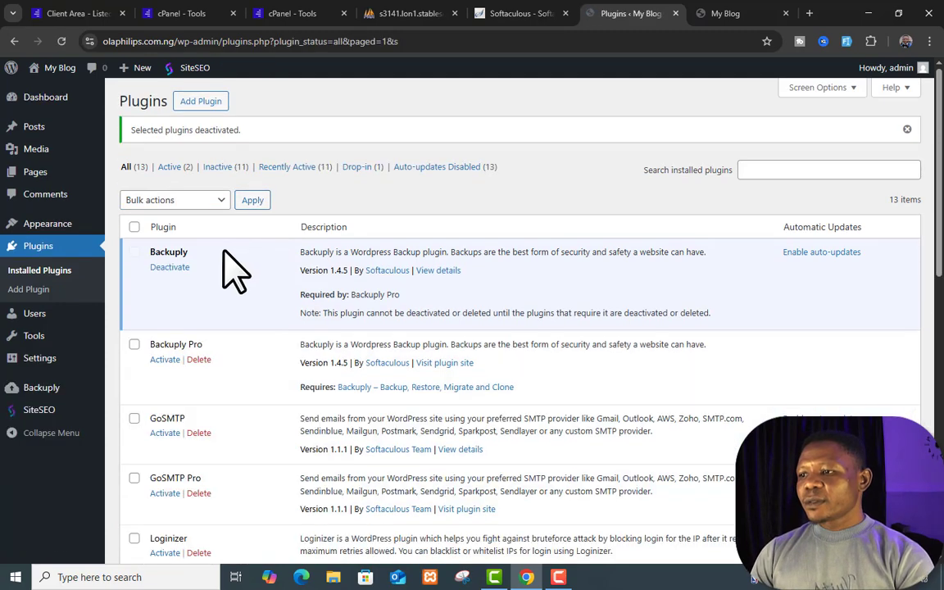
scroll(185, 310, down, 1)
scroll(173, 299, down, 5)
scroll(172, 306, up, 6)
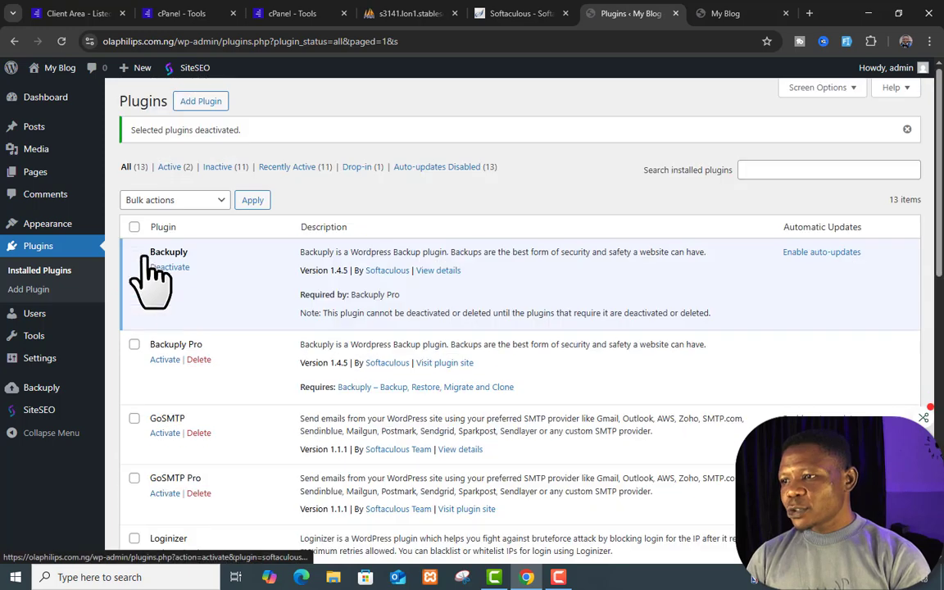
Step: Bulk-delete all deactivated plugins and their data, then deactivate and delete Backuply
click(134, 227)
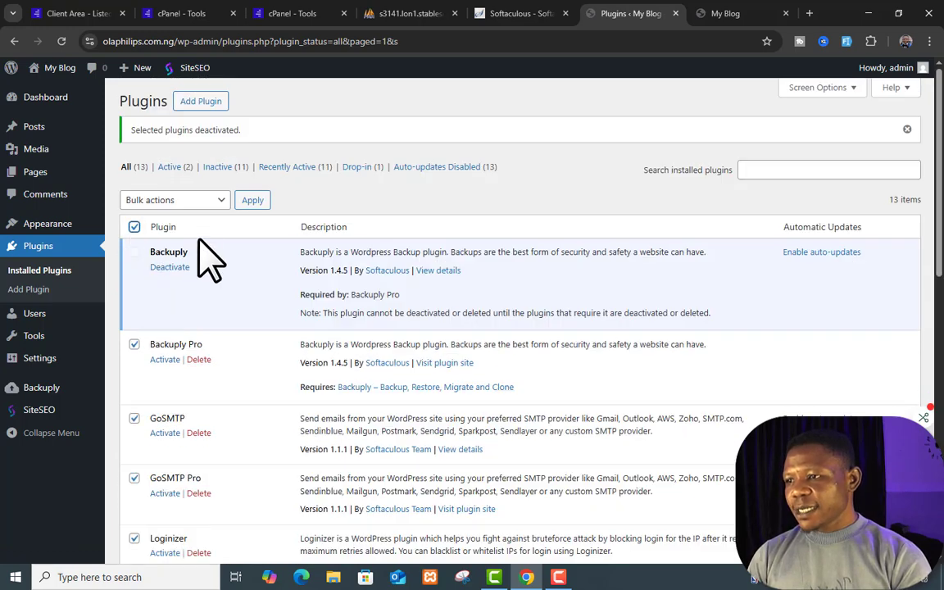
click(216, 202)
click(187, 291)
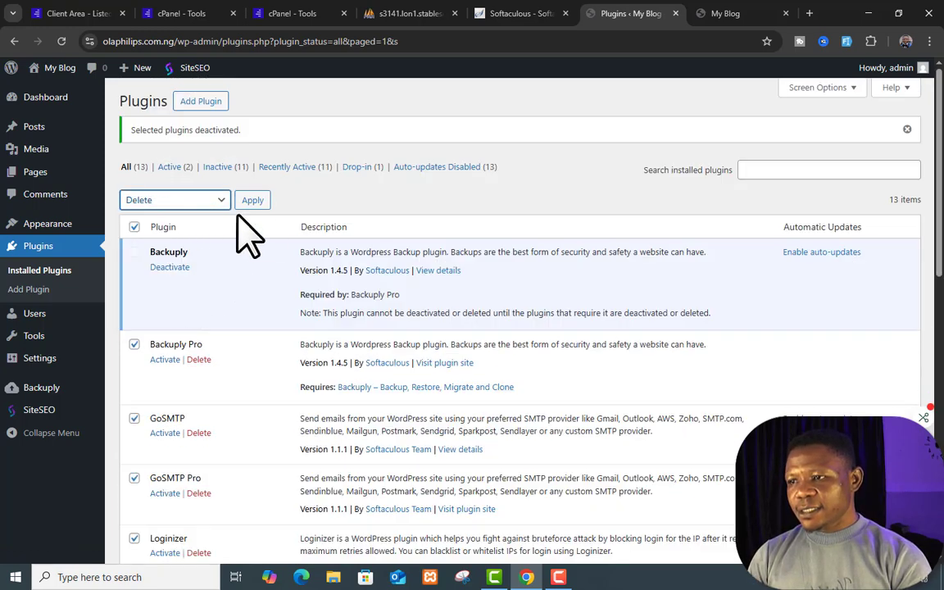
click(251, 201)
click(531, 138)
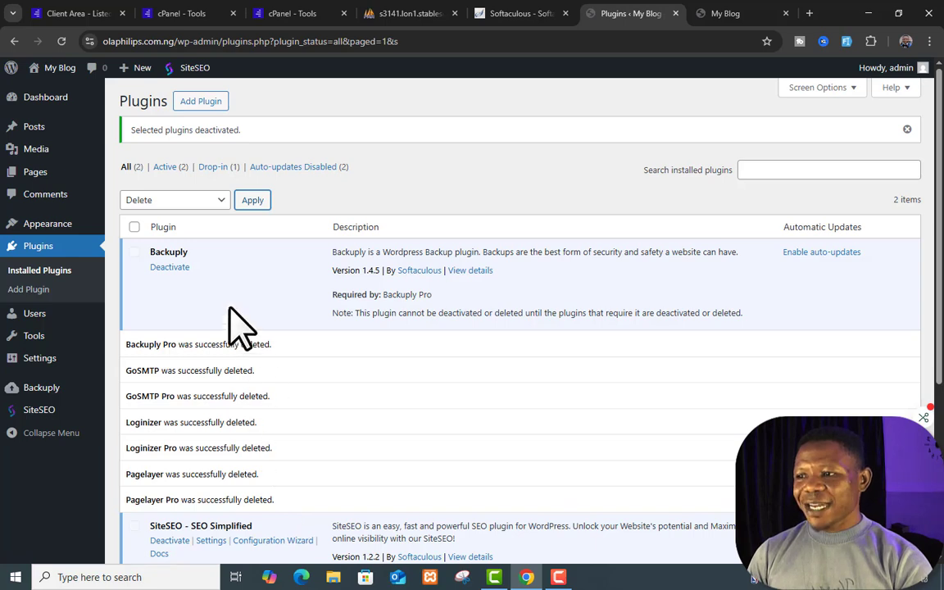
click(164, 268)
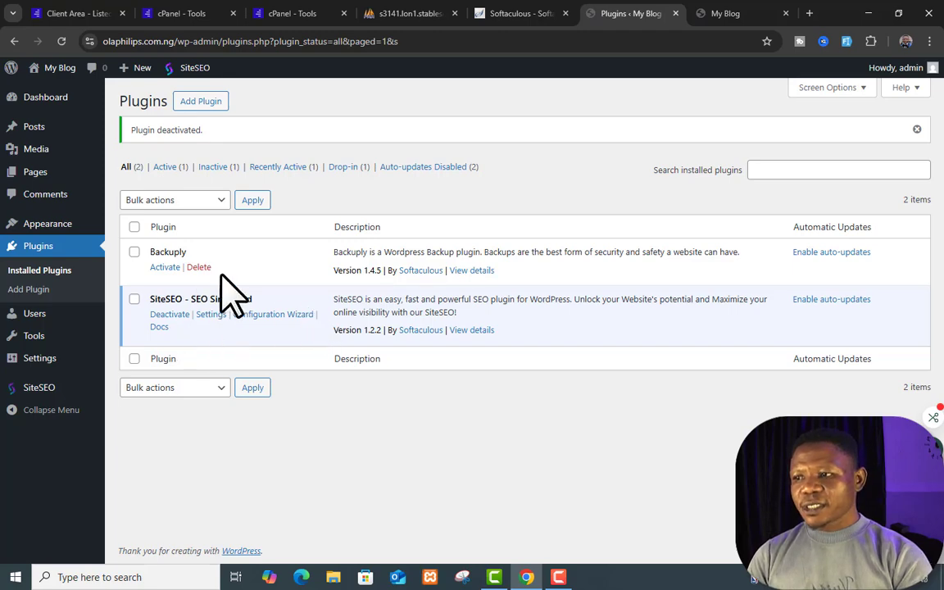
click(199, 268)
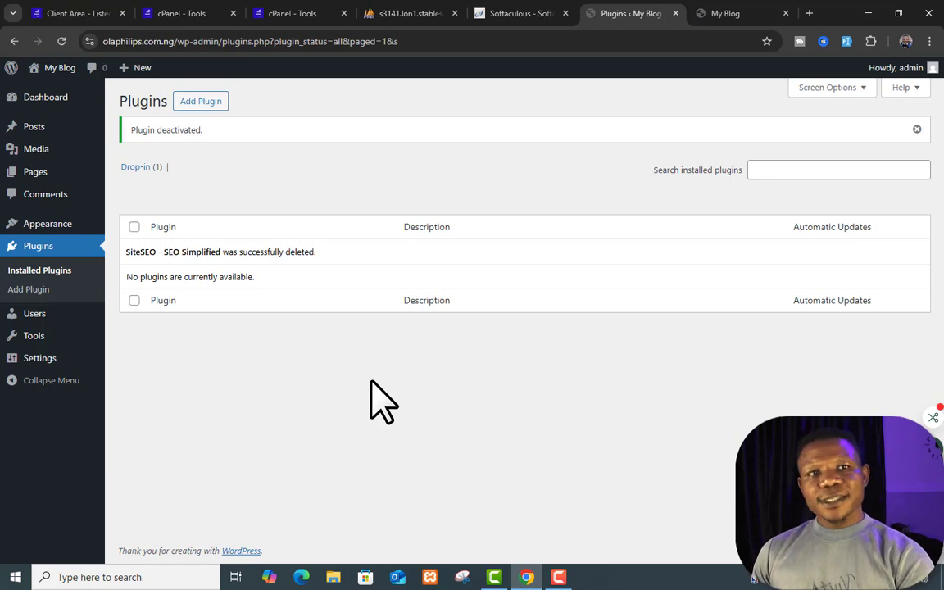
mouse_move(44, 360)
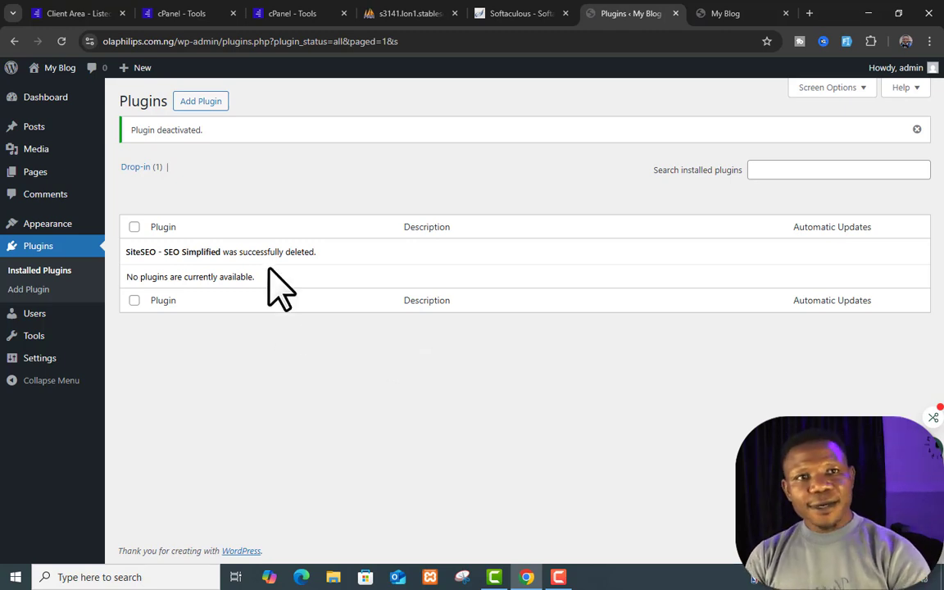
mouse_move(91, 116)
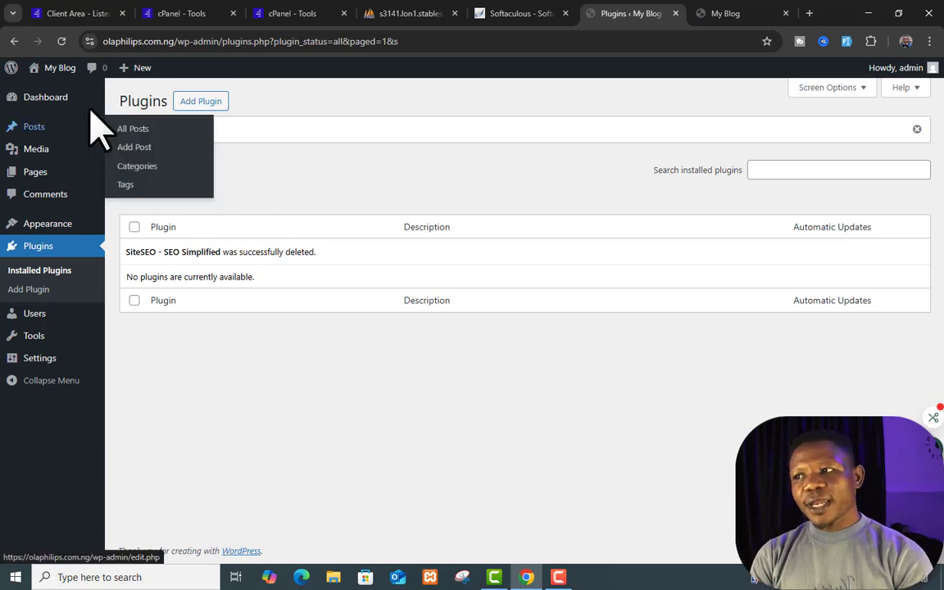
mouse_move(48, 318)
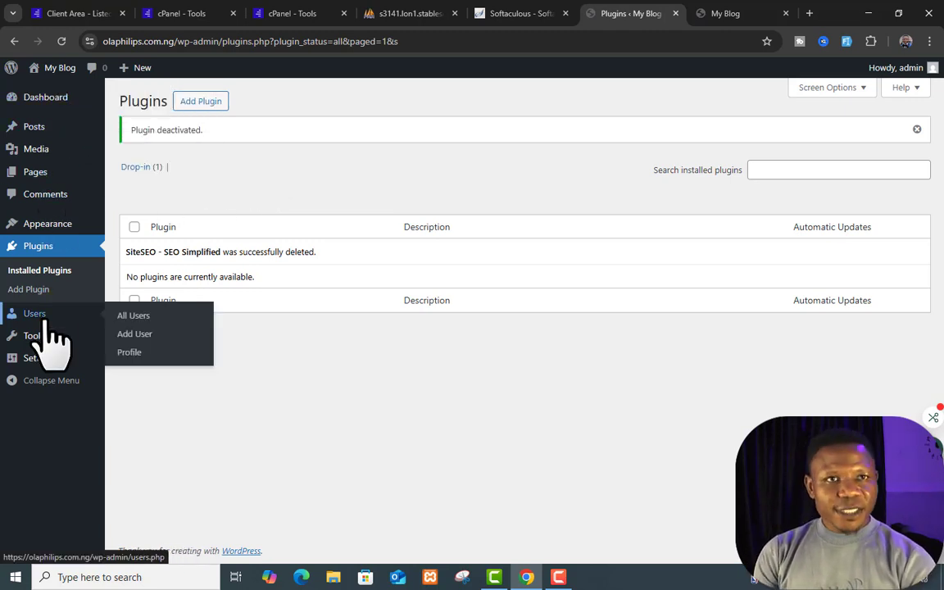